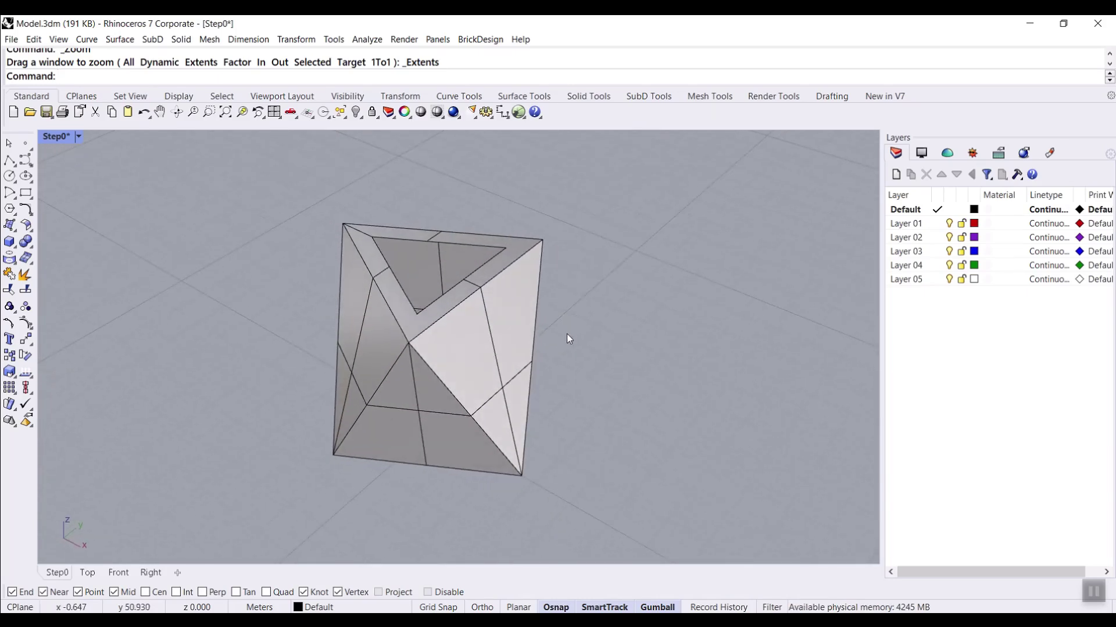
Step: Draw a three-sided inscribed polygon on the ground plane beside the planter
scroll(618, 306, down, 4)
scroll(562, 301, up, 3)
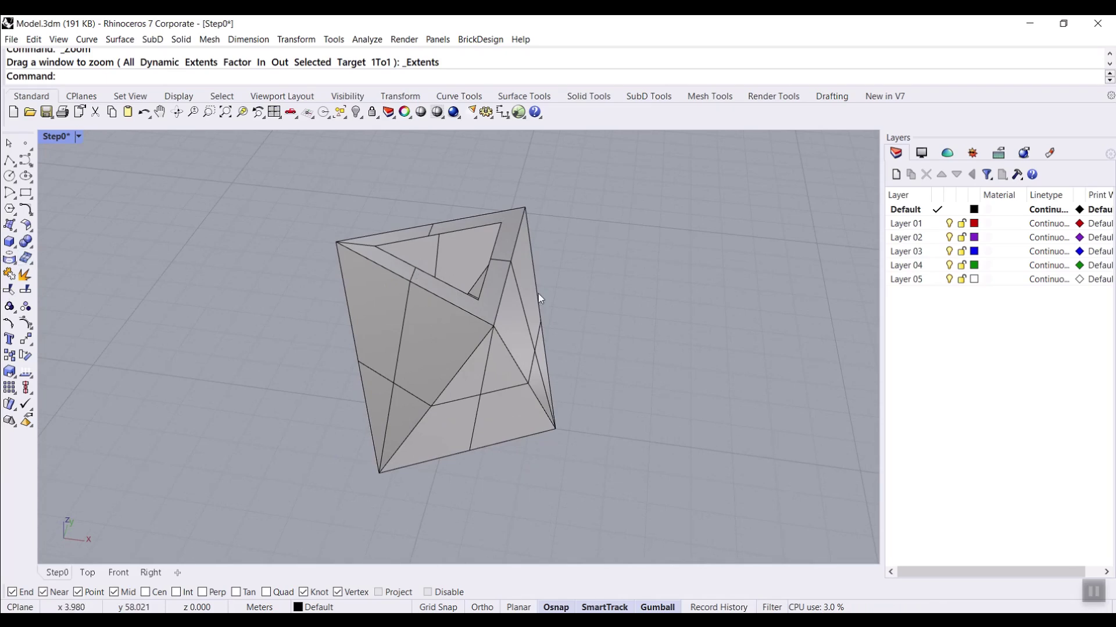
click(10, 209)
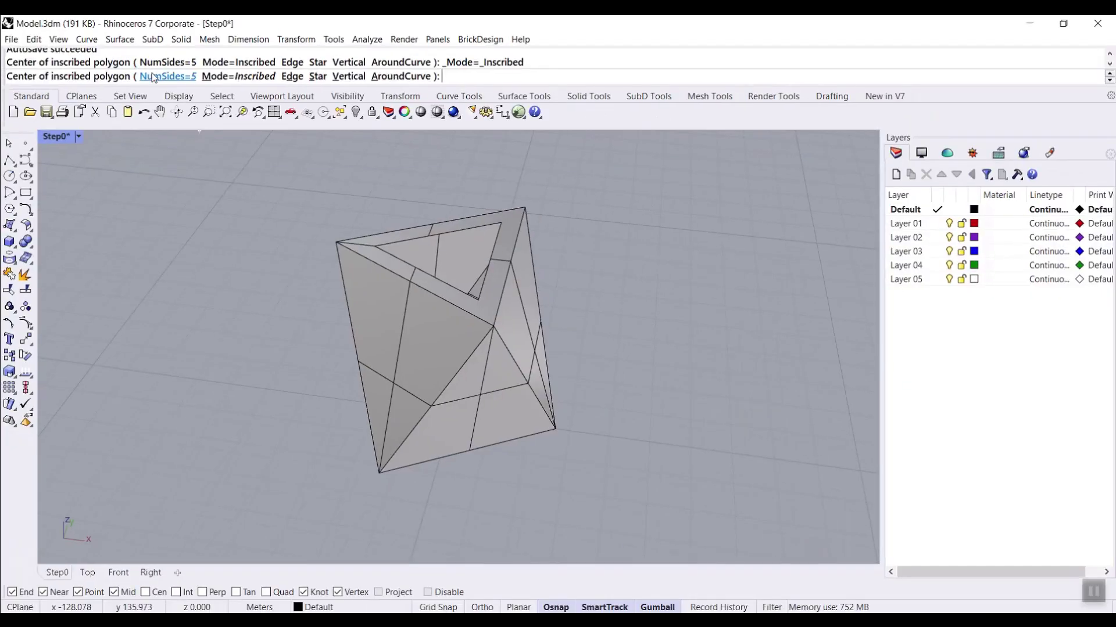
click(154, 73)
text(3)
key(Return)
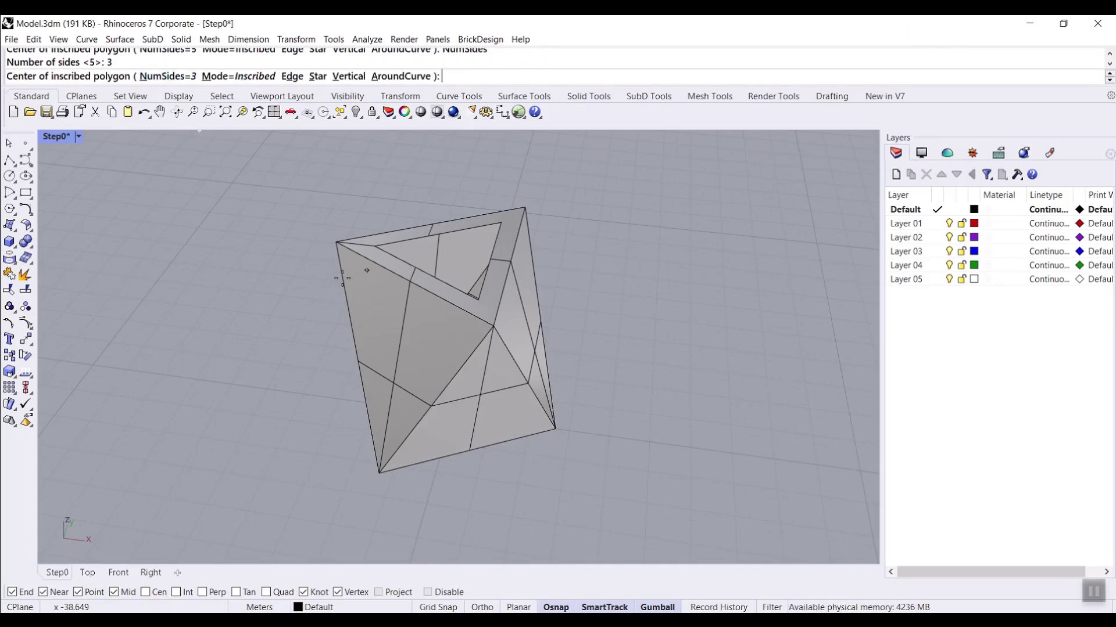
scroll(325, 288, down, 2)
click(631, 412)
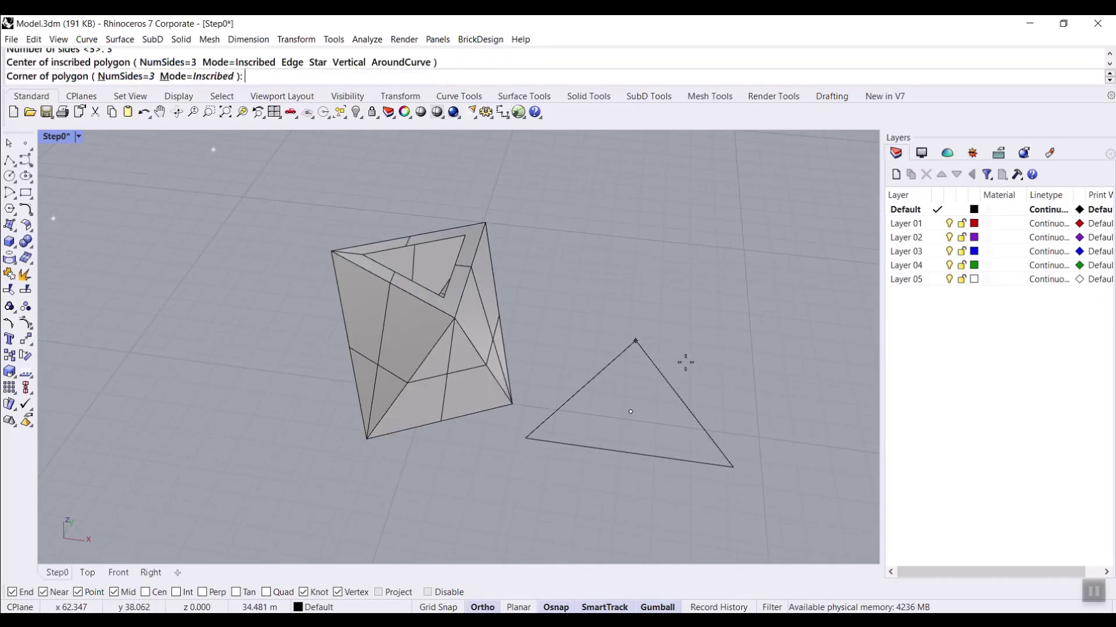
click(706, 344)
Step: Place a copy of the triangle vertically above the original and clear the selection
shift+right_drag(655, 374, 451, 386)
drag(451, 386, 562, 355)
right_drag(625, 338, 444, 322)
drag(452, 300, 465, 144)
key(alt)
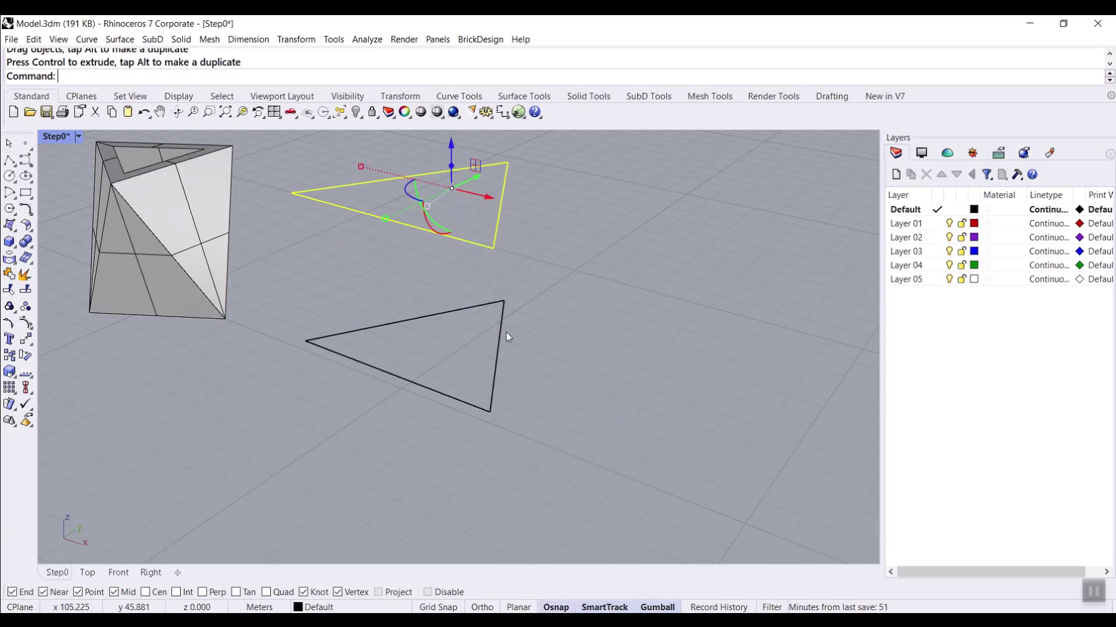
click(512, 291)
Step: Compare the planter's base and top outlines with the two drawn triangles
shift+right_drag(336, 289, 366, 293)
scroll(490, 316, down, 2)
scroll(269, 280, up, 5)
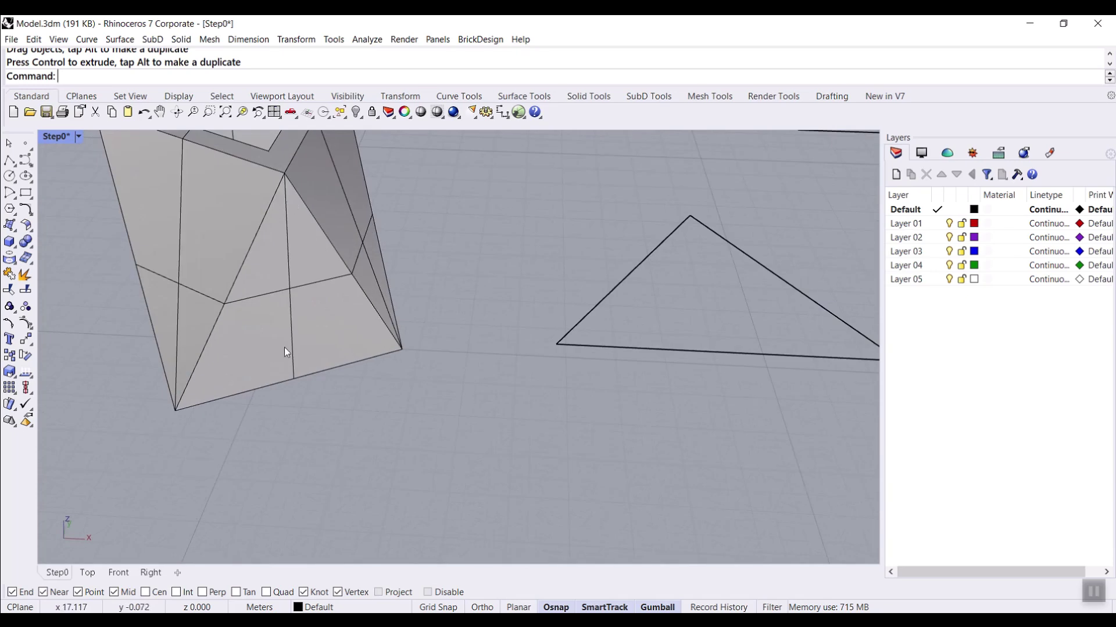
scroll(314, 349, down, 3)
scroll(588, 287, up, 2)
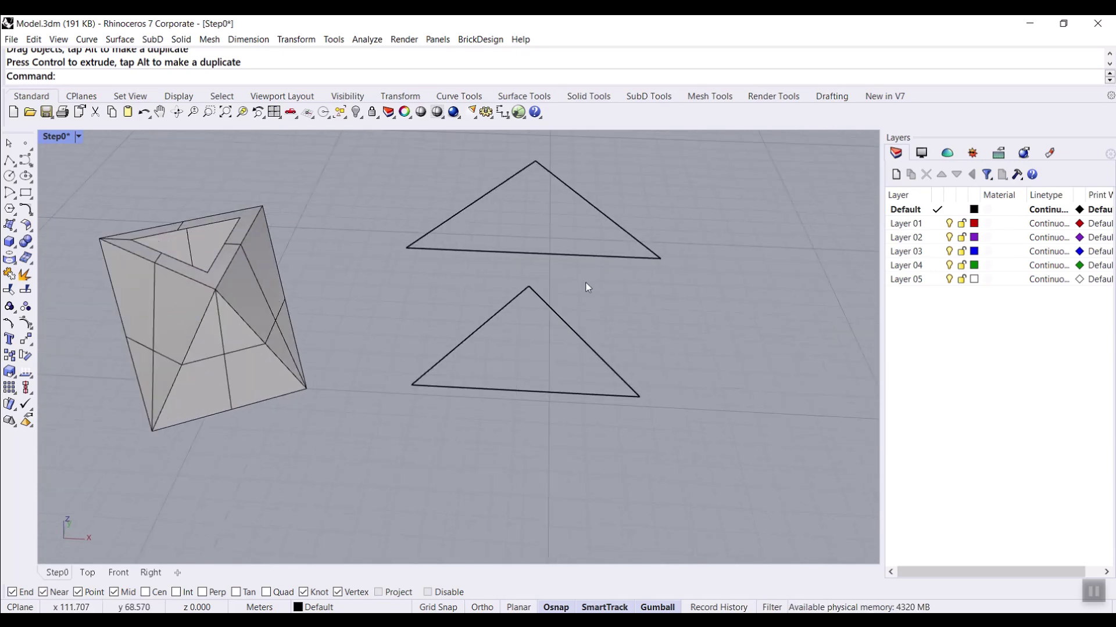
click(598, 254)
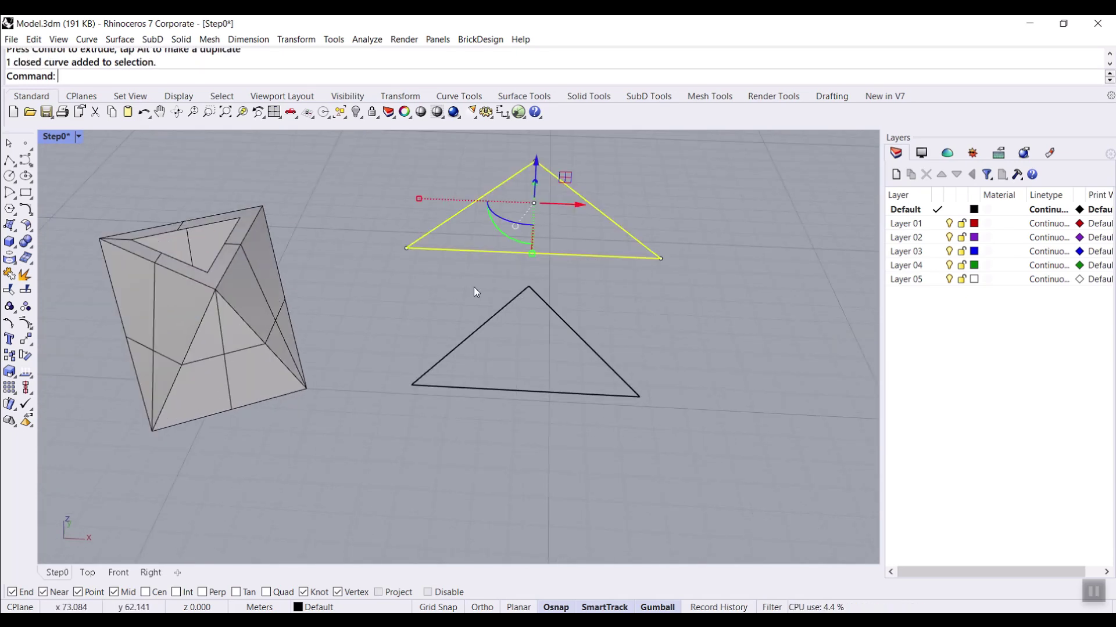
mouse_move(662, 300)
right_down()
mouse_move(593, 306)
mouse_move(603, 287)
mouse_move(658, 305)
right_up()
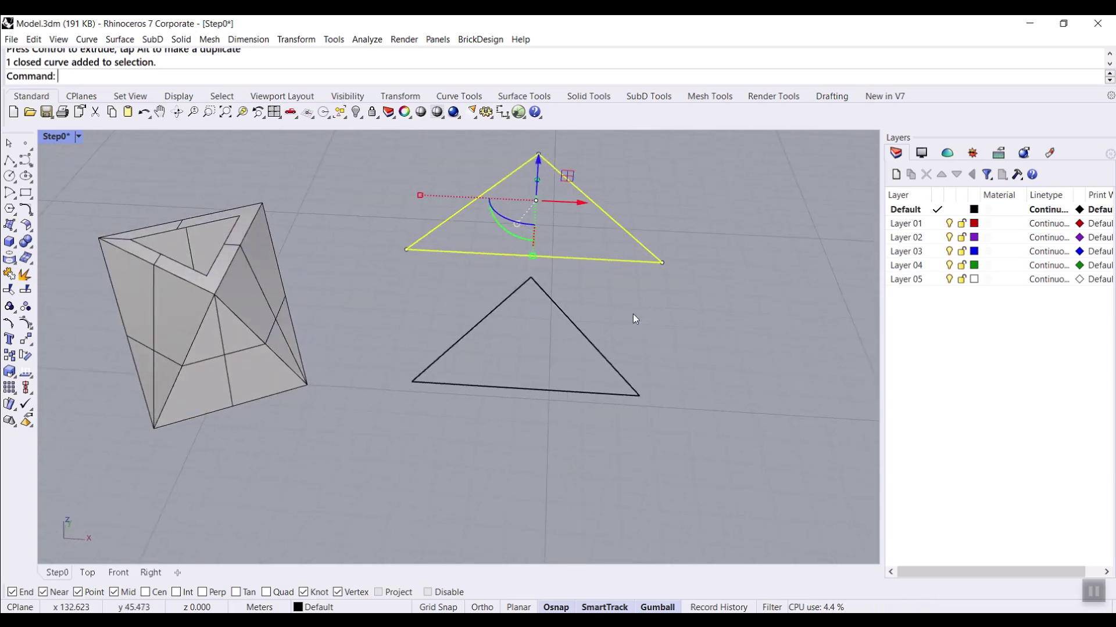
key(Escape)
right_drag(497, 232, 747, 365)
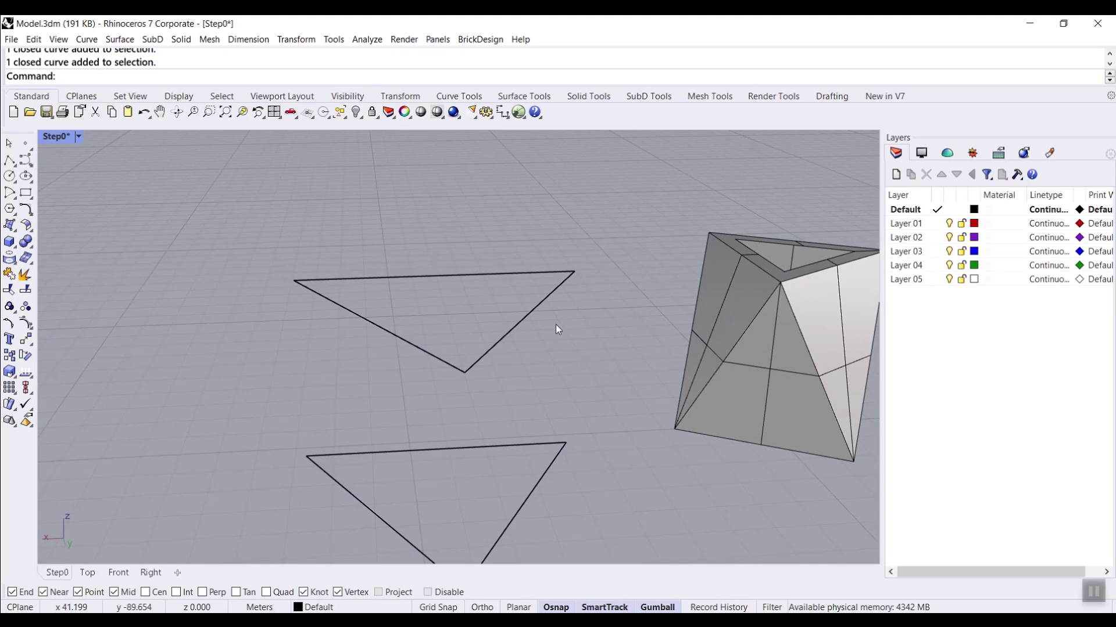
Step: Rotate the upper triangle freehand about the vertical axis and deselect it
click(516, 327)
drag(481, 308, 499, 317)
click(649, 443)
Step: Try a three-corner surface between one edge of the lower triangle and the nearest corner of the rotated upper triangle
shift+right_drag(494, 436, 407, 372)
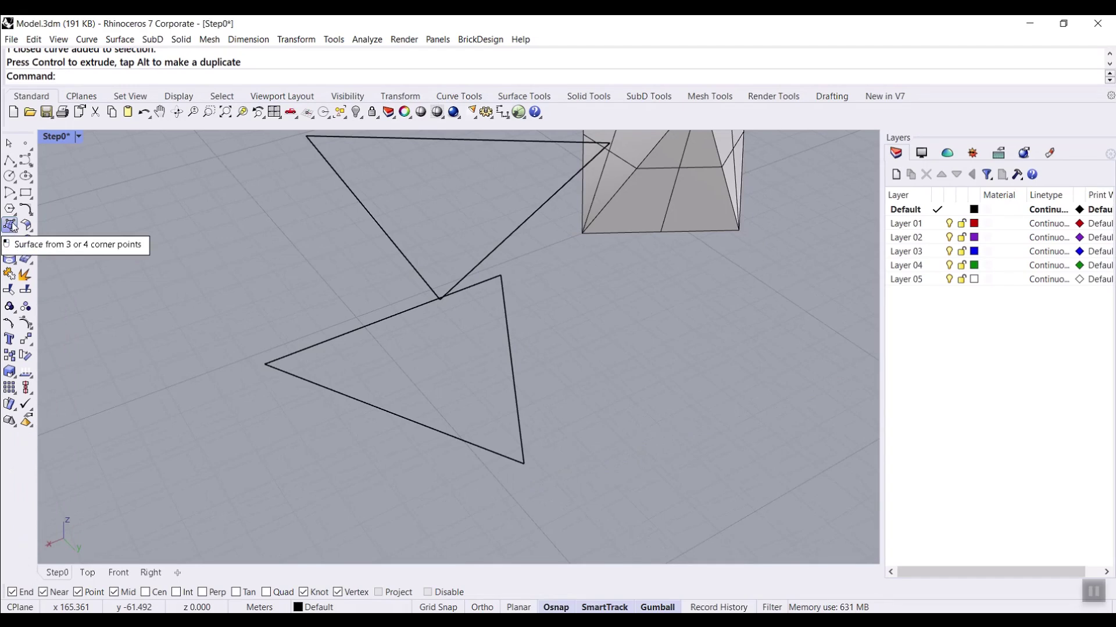
click(17, 217)
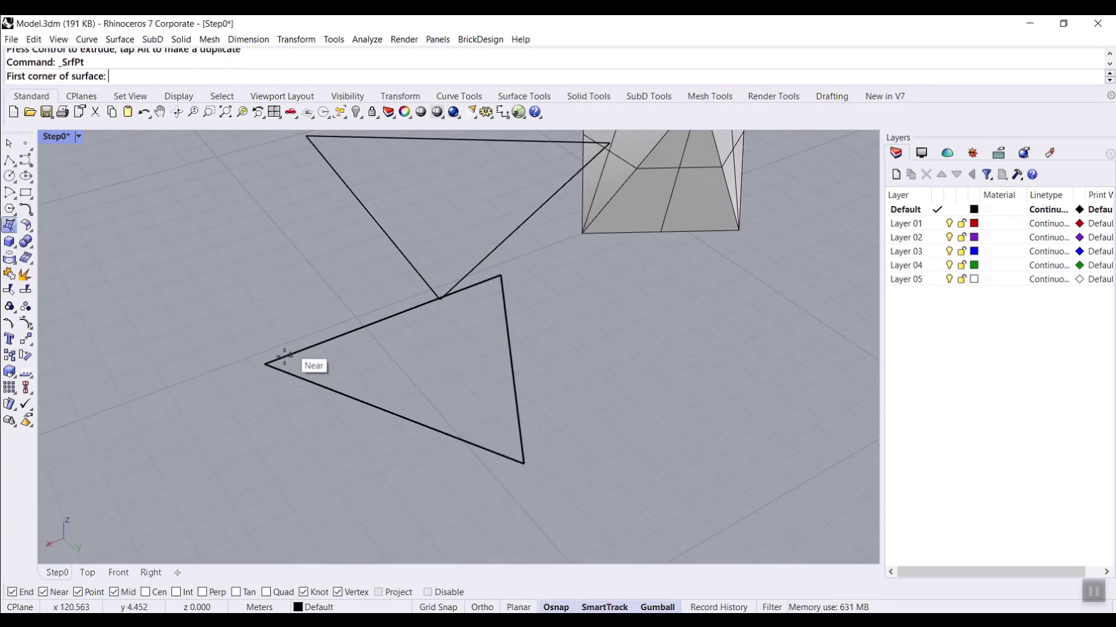
click(265, 364)
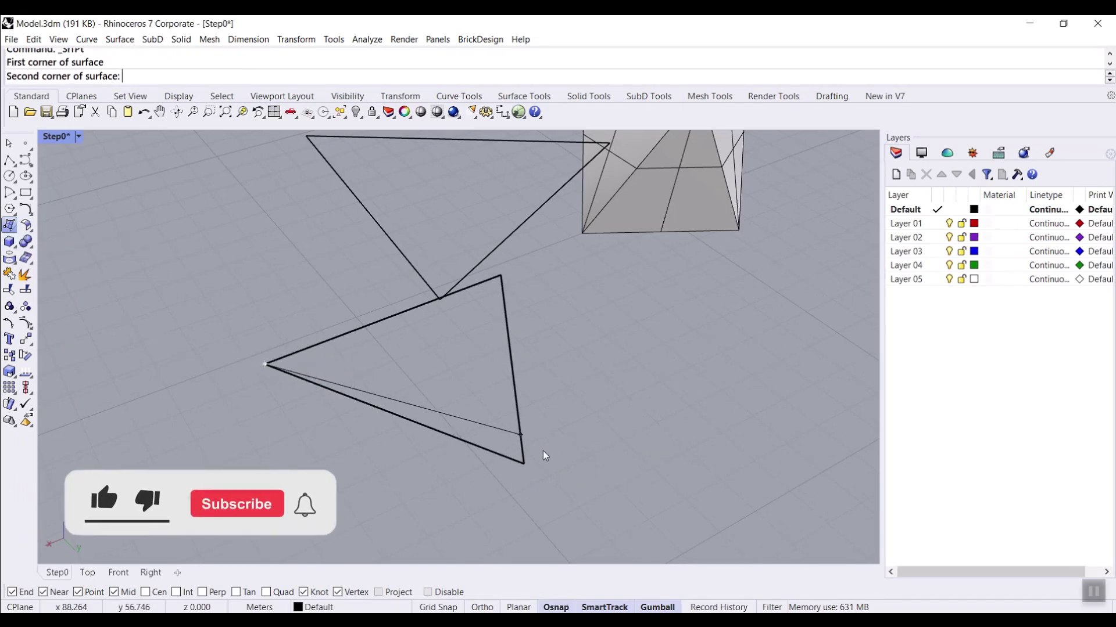
click(524, 464)
right_drag(443, 354, 422, 337)
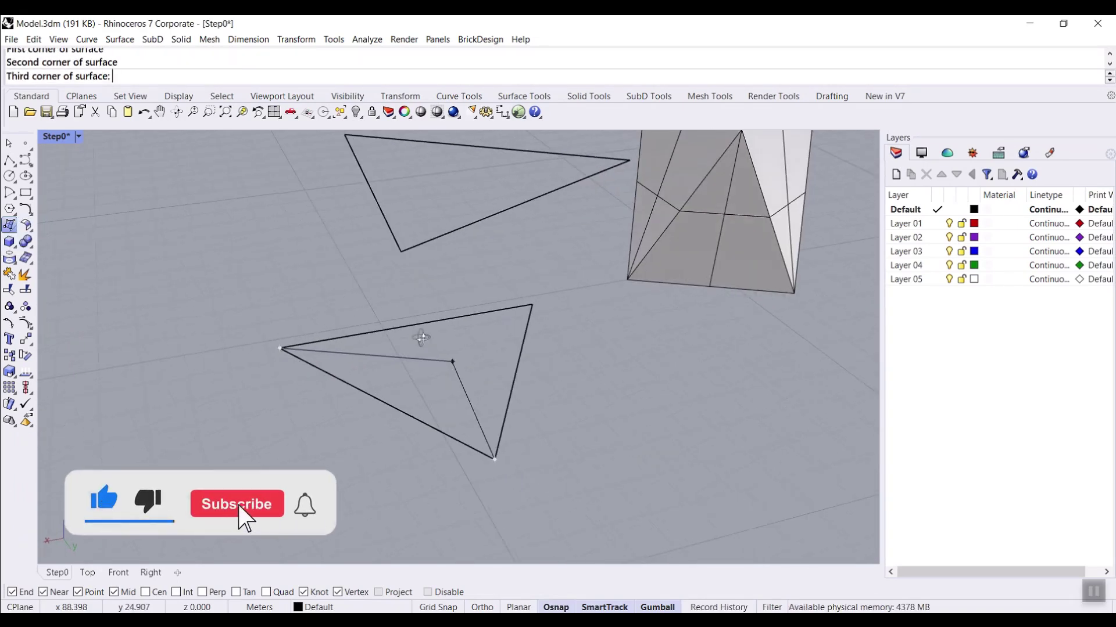
click(397, 252)
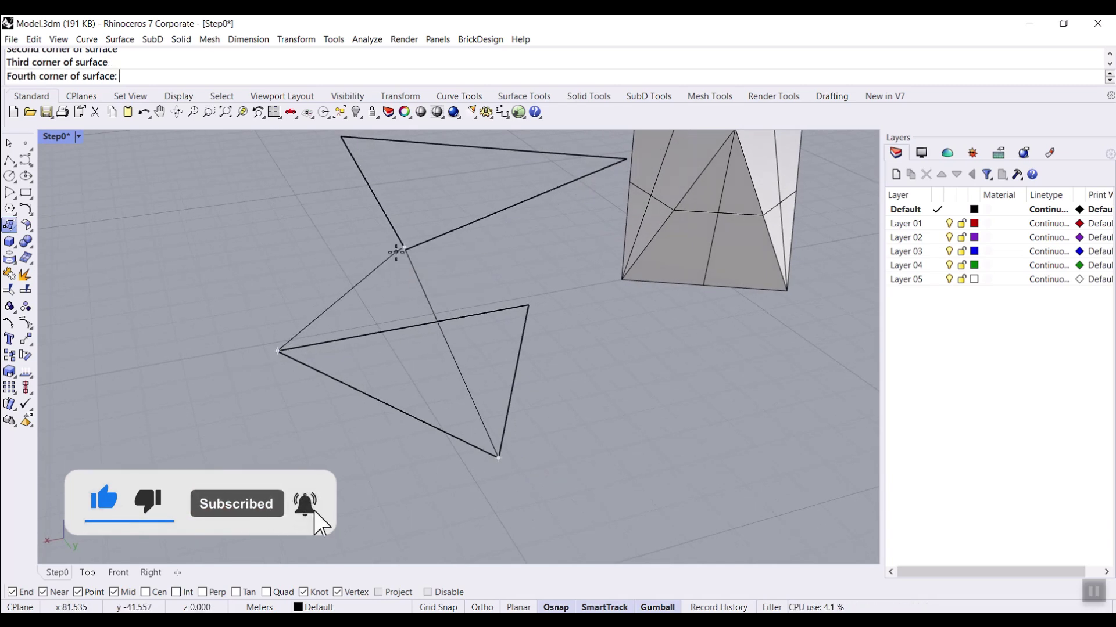
right_click(405, 288)
right_drag(323, 294, 368, 316)
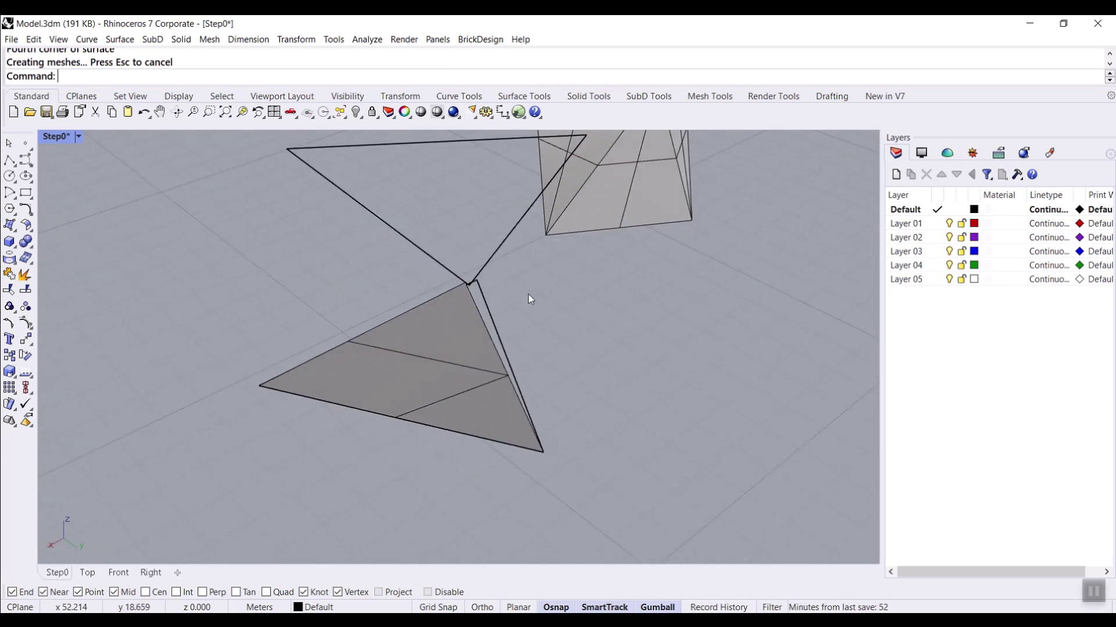
Step: Undo the three-corner surface and select the upper triangle
key(ctrl+z)
click(493, 254)
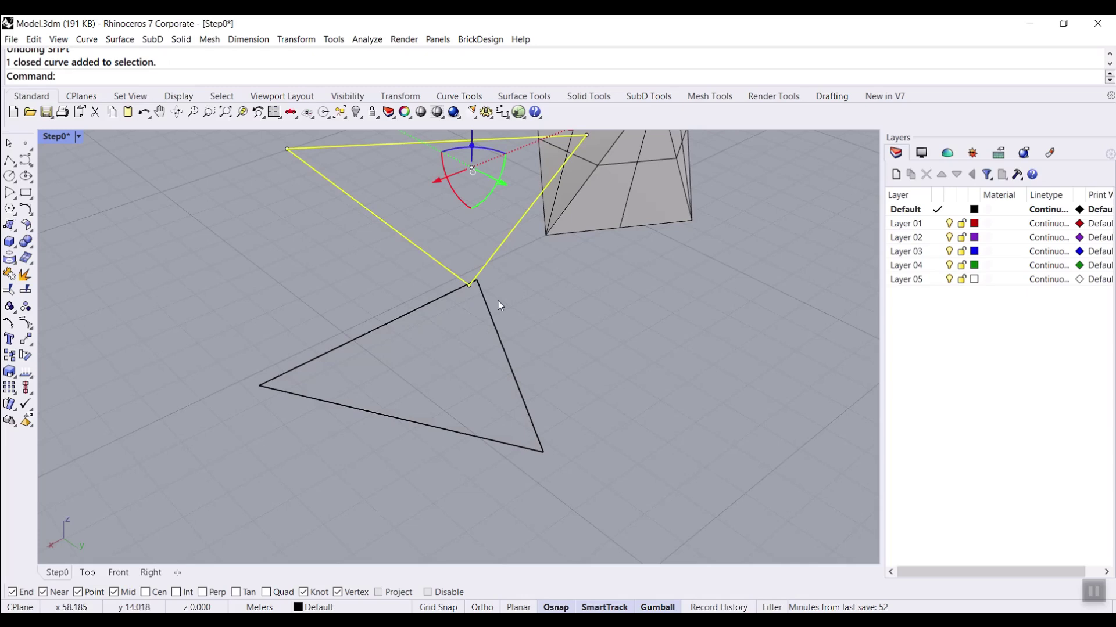
right_drag(470, 290, 459, 329)
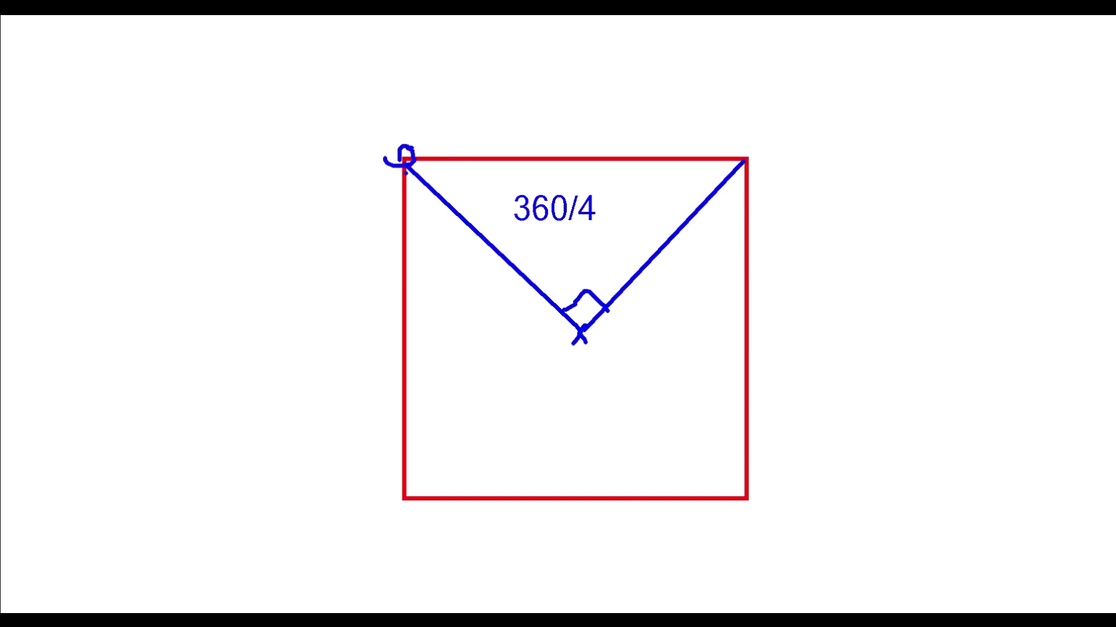
Step: Annotate the square diagram with a rotation arrow, a vertical line from its centre and the label 360/4 /2
drag(410, 147, 550, 82)
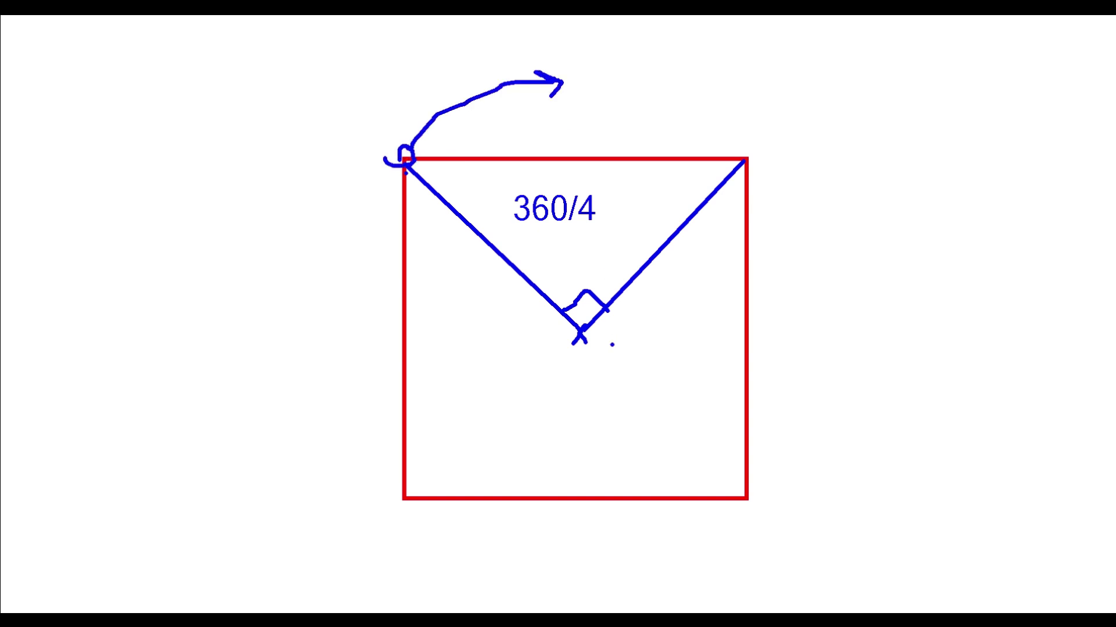
drag(579, 329, 577, 54)
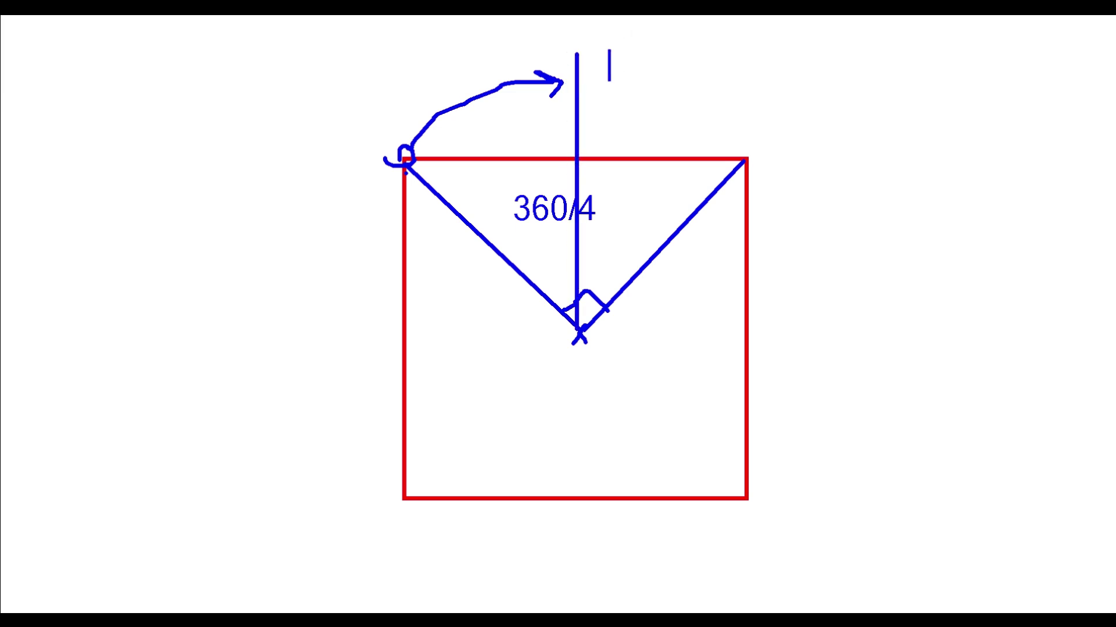
text(360/4)
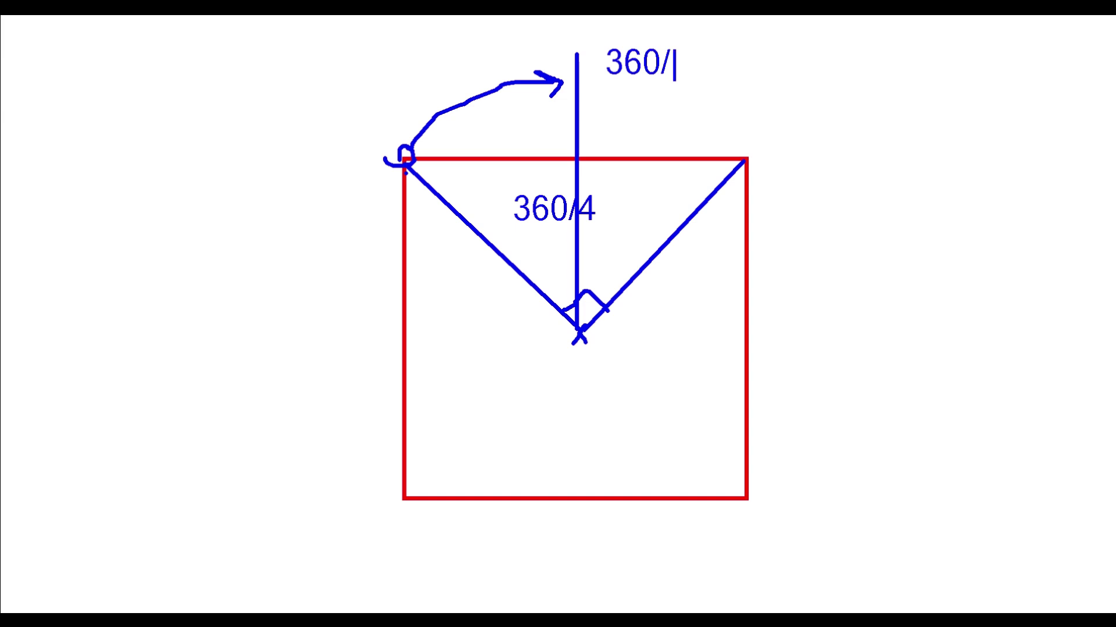
text( /2)
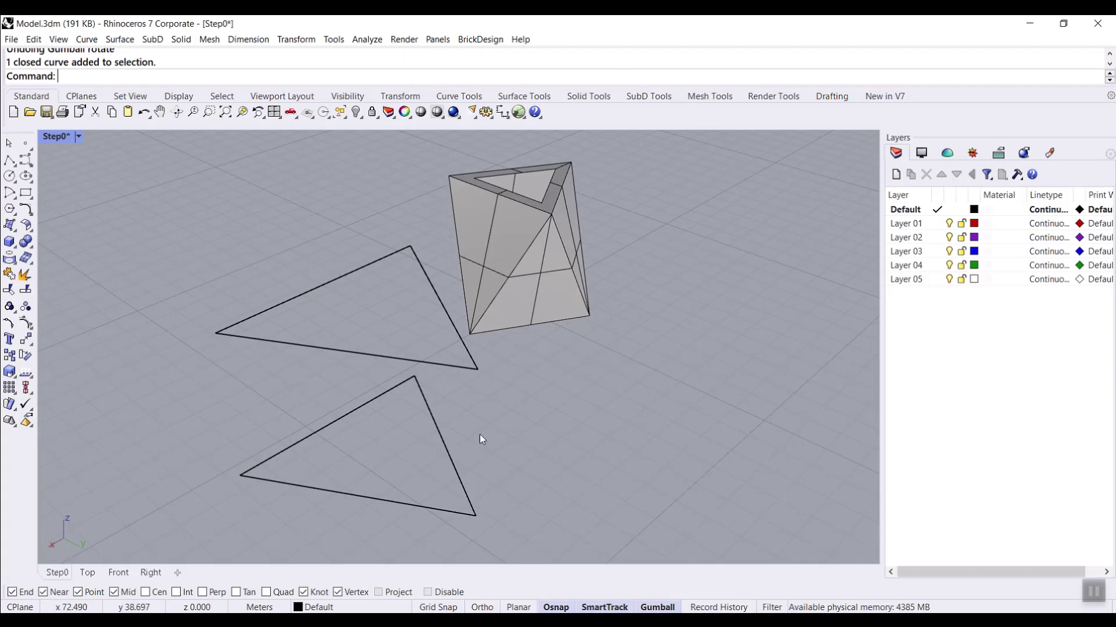
Step: Rotate the upper triangle about the vertical axis so its corners point over the midpoints of the lower triangle's edges
right_drag(481, 440, 367, 343)
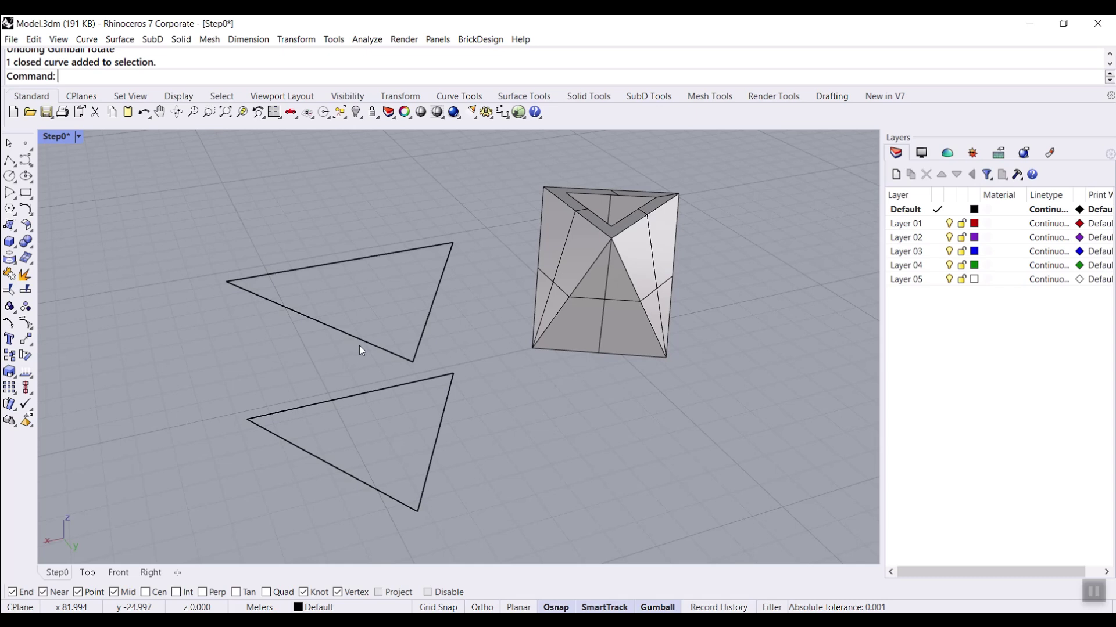
click(359, 338)
click(409, 290)
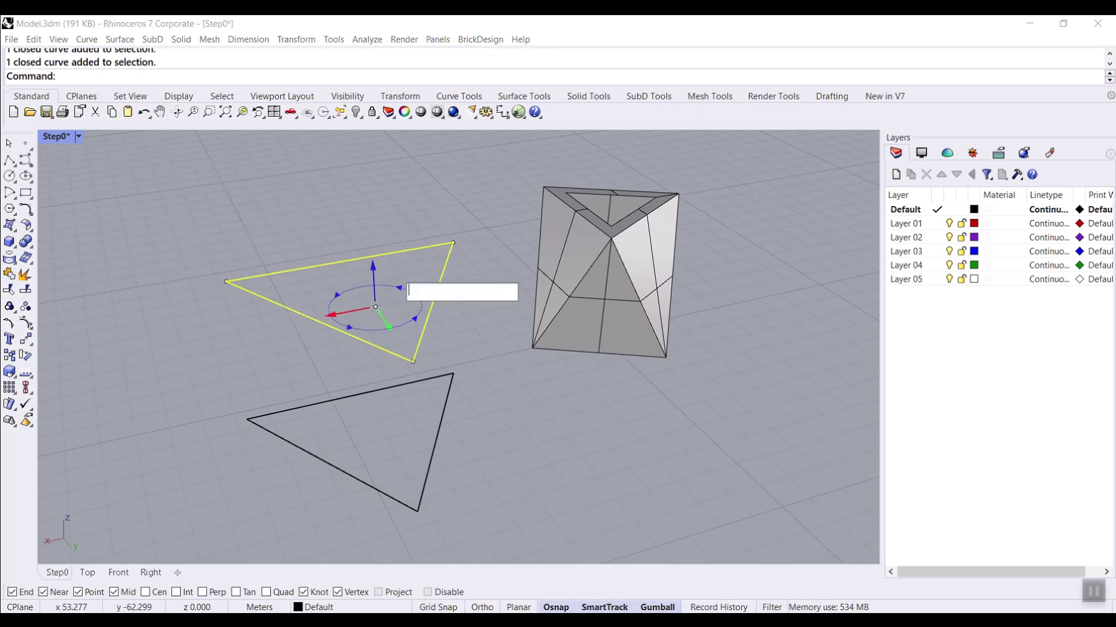
key(Return)
click(477, 389)
right_drag(477, 389, 435, 418)
Step: Undo the last corner-point surface
key(ctrl+z)
scroll(488, 389, down, 4)
scroll(434, 419, up, 4)
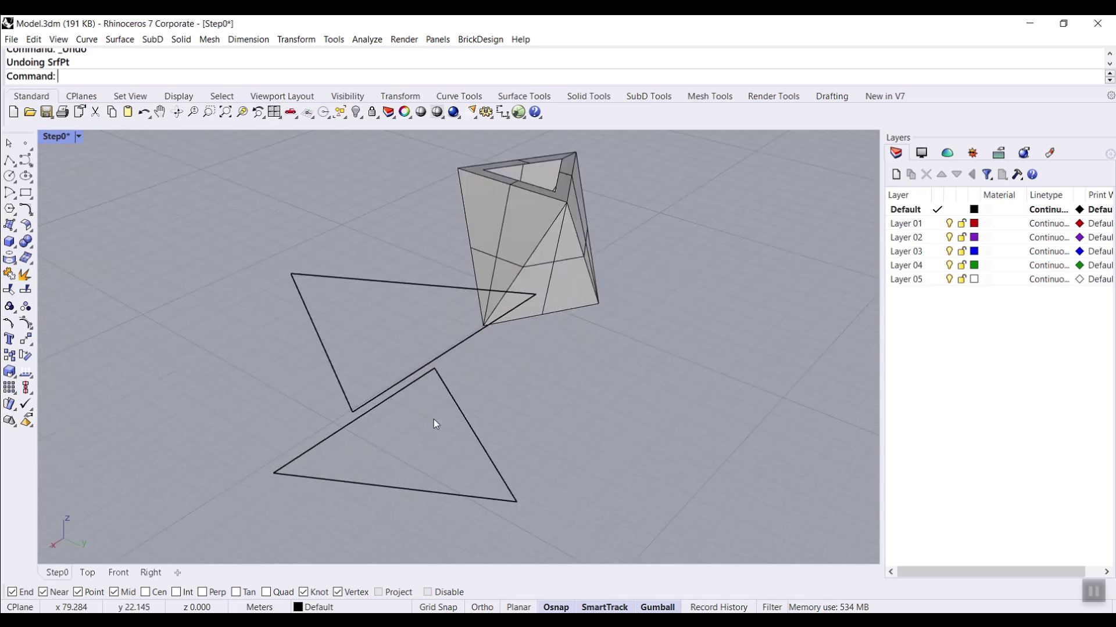
Step: Build a three-corner surface from one edge of the lower triangle up to the nearest corner of the upper triangle
click(8, 225)
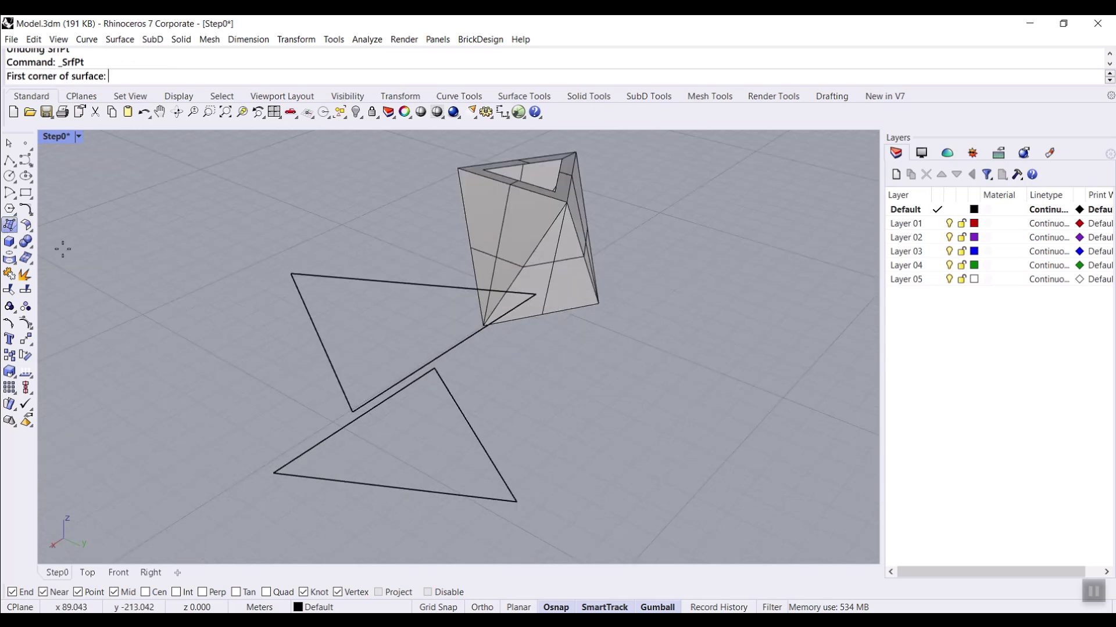
click(274, 472)
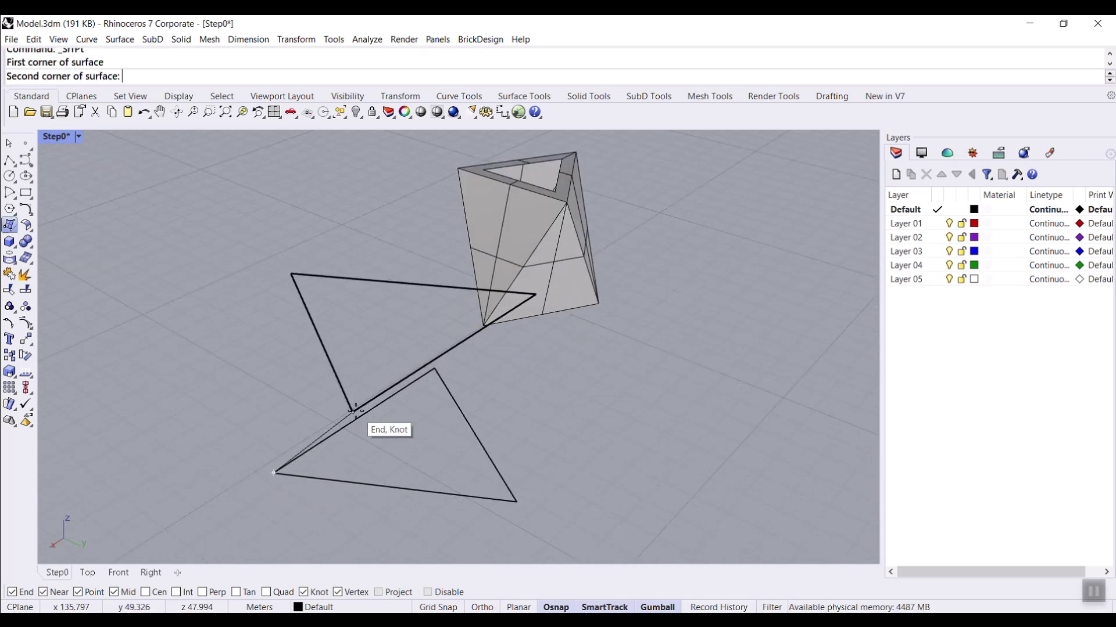
click(352, 412)
click(515, 502)
right_click(515, 502)
Step: Build an adjoining three-corner surface from the lower triangle's shared corner up to one edge of the upper triangle
right_drag(446, 452, 357, 401)
right_click(358, 403)
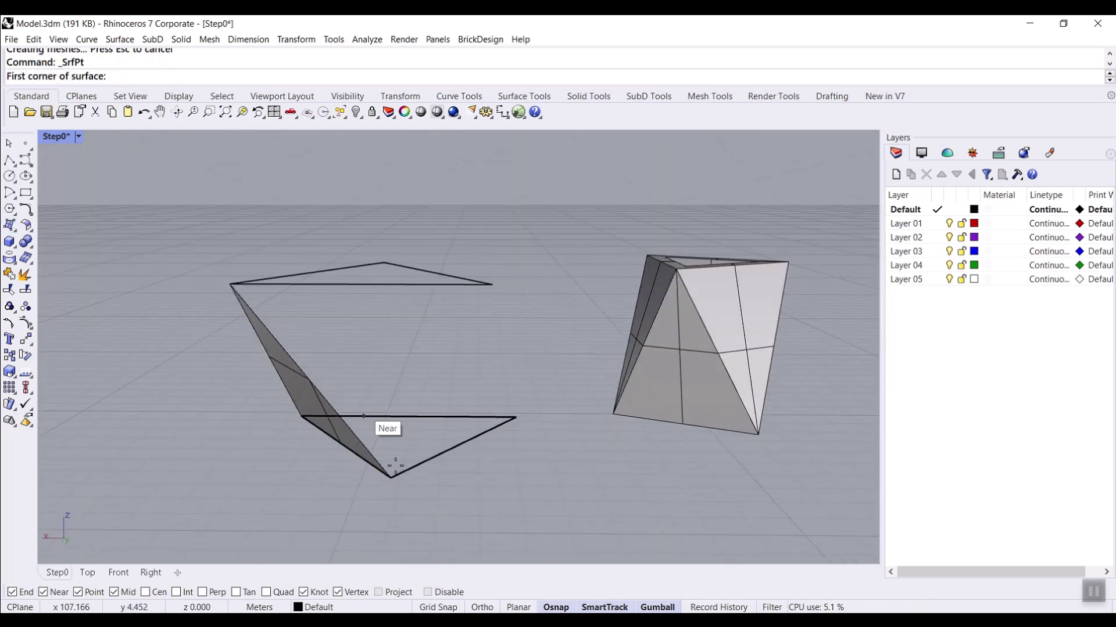
click(389, 478)
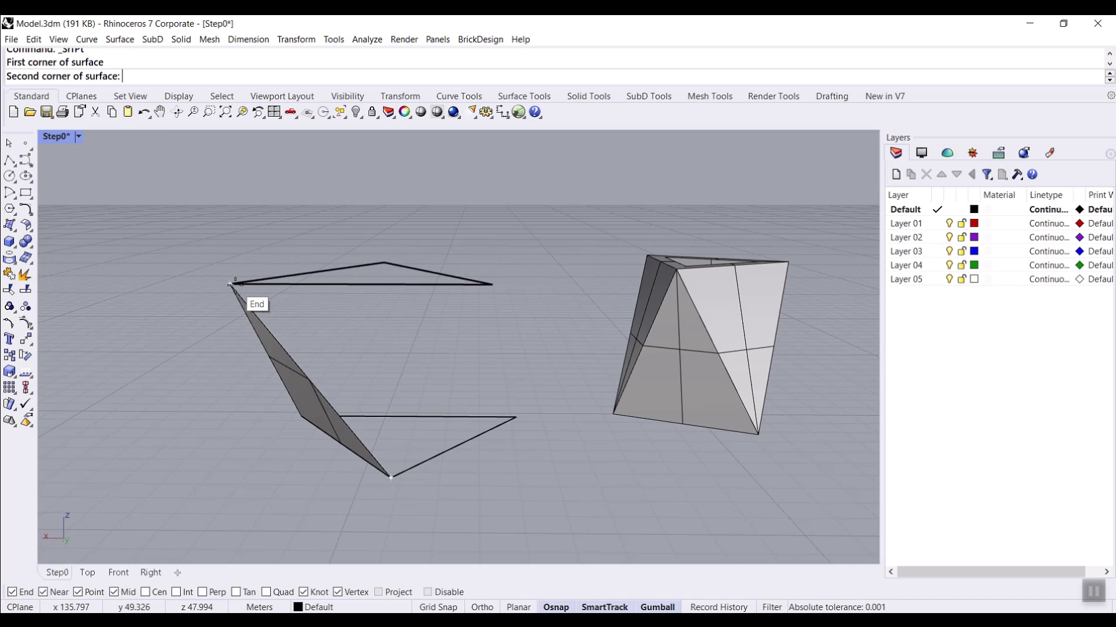
click(230, 284)
click(492, 285)
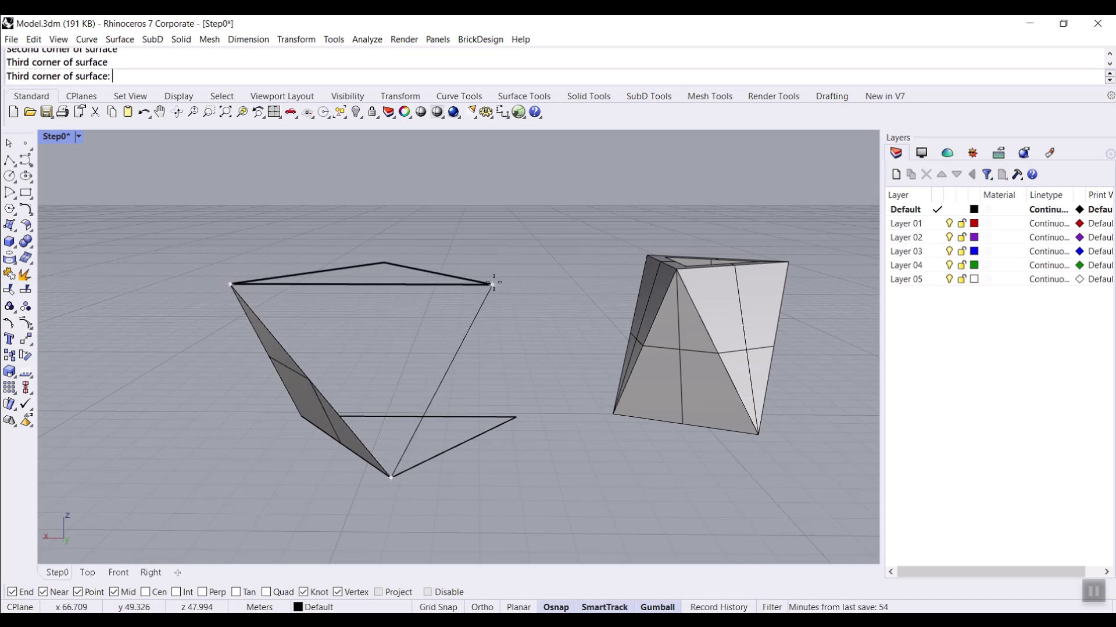
right_click(490, 284)
Step: Delete both drawn triangles and the two surfaces between them
right_drag(474, 326, 468, 391)
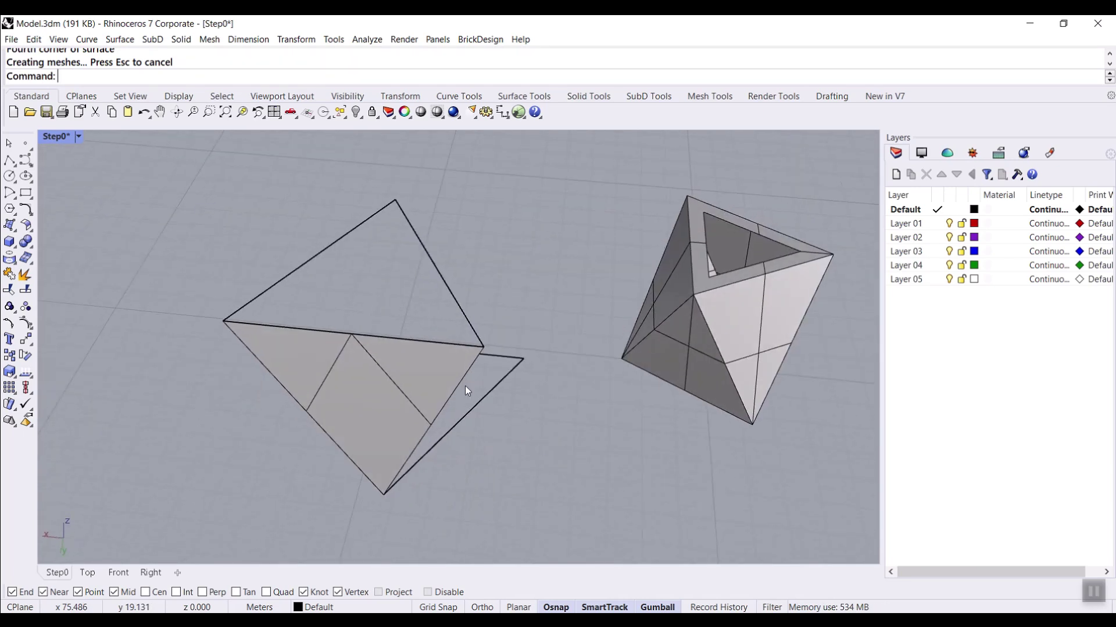
scroll(467, 391, down, 5)
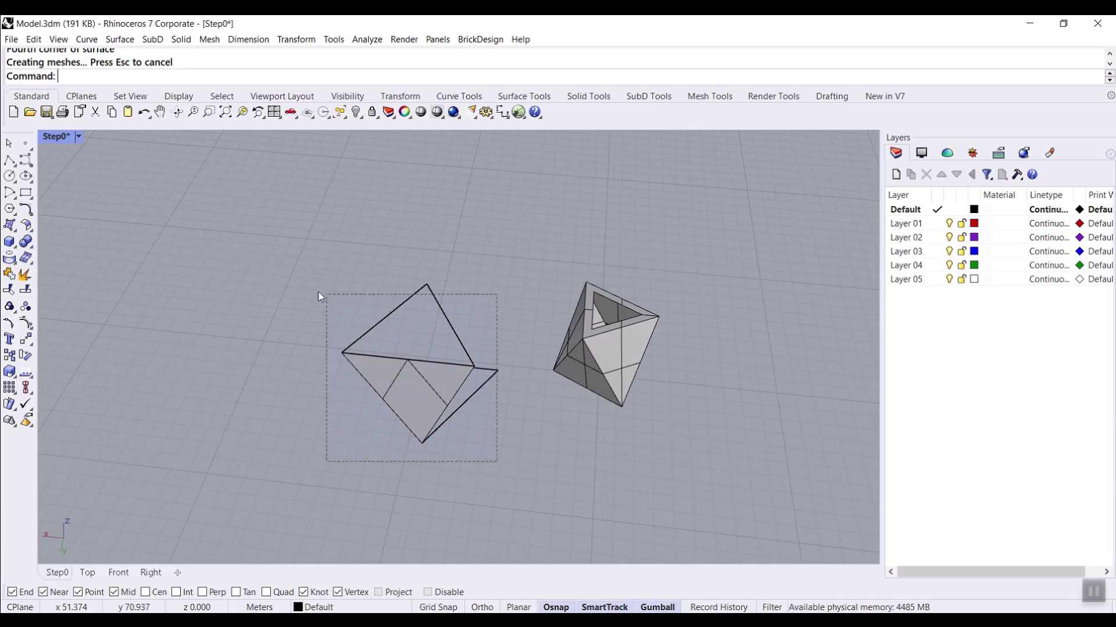
drag(319, 292, 319, 293)
key(Delete)
Step: Start a new empty Grasshopper document
right_drag(647, 342, 526, 378)
scroll(476, 315, up, 5)
right_drag(443, 363, 640, 355)
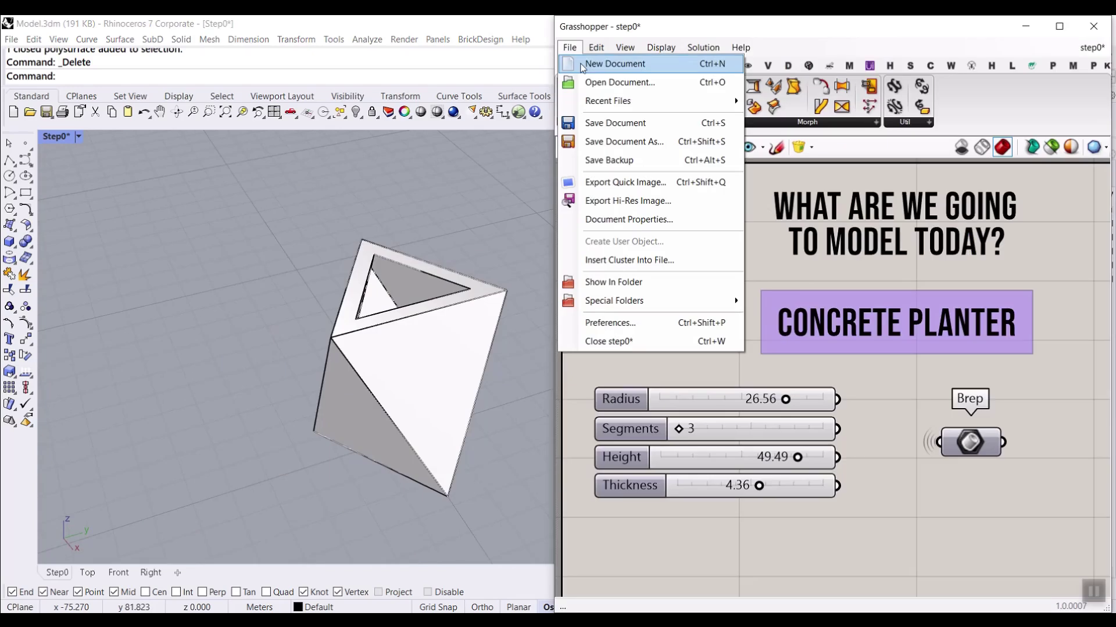
click(610, 65)
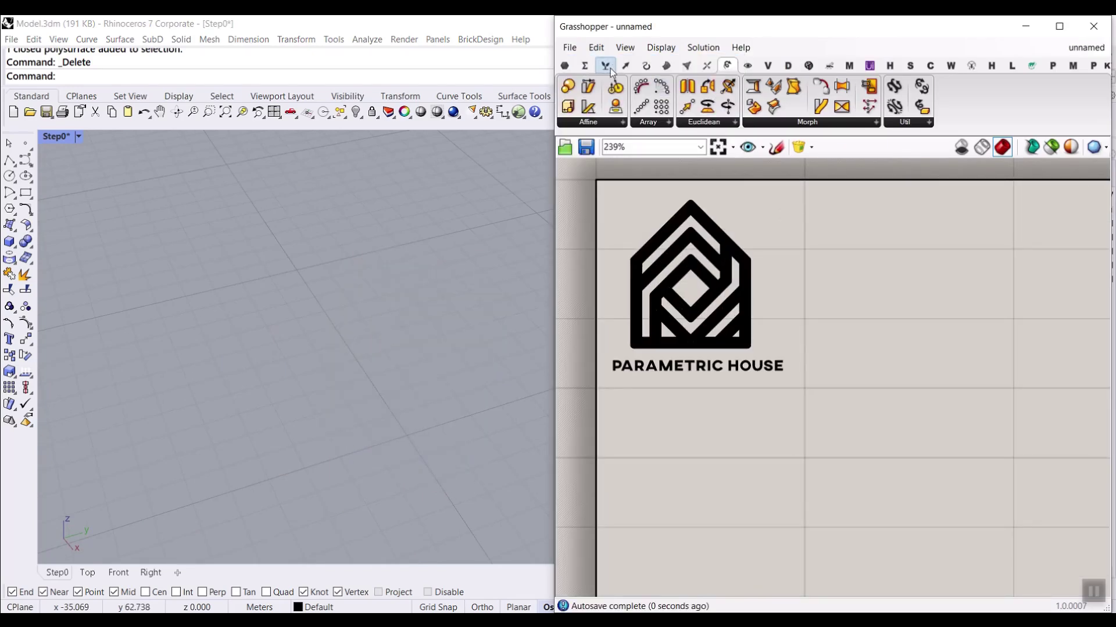
Step: Add a Polygon component to the canvas below the logo
click(646, 69)
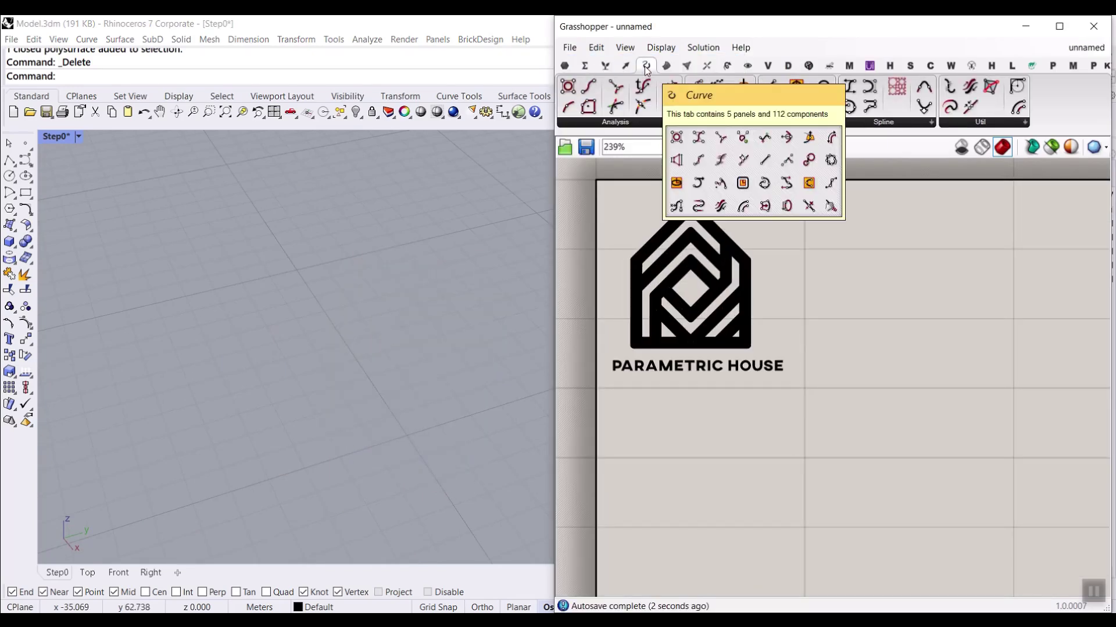
click(831, 122)
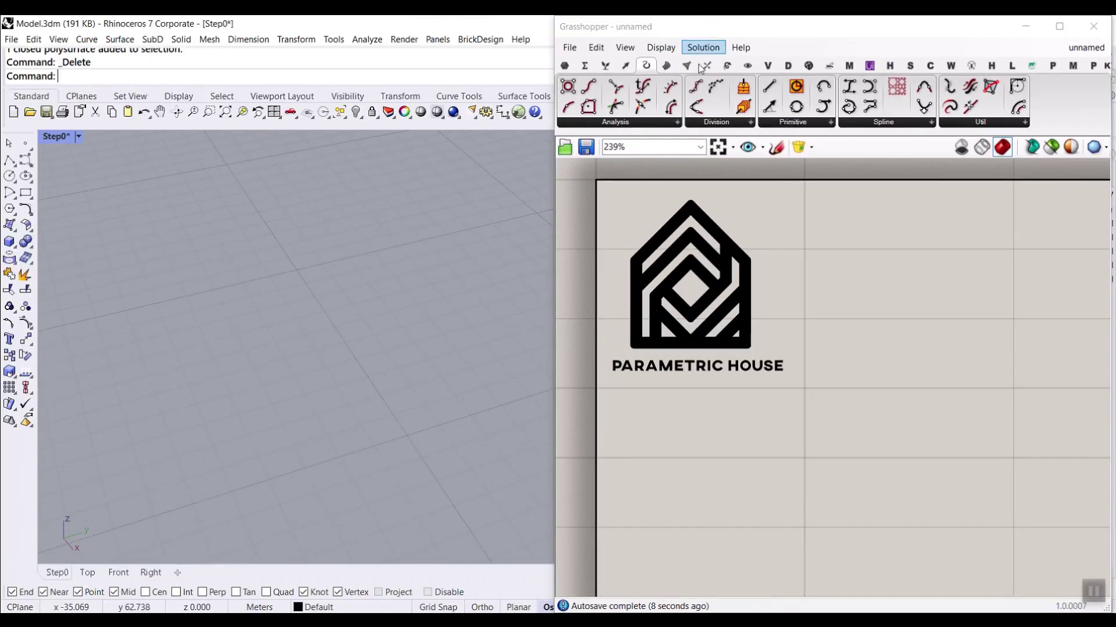
click(795, 123)
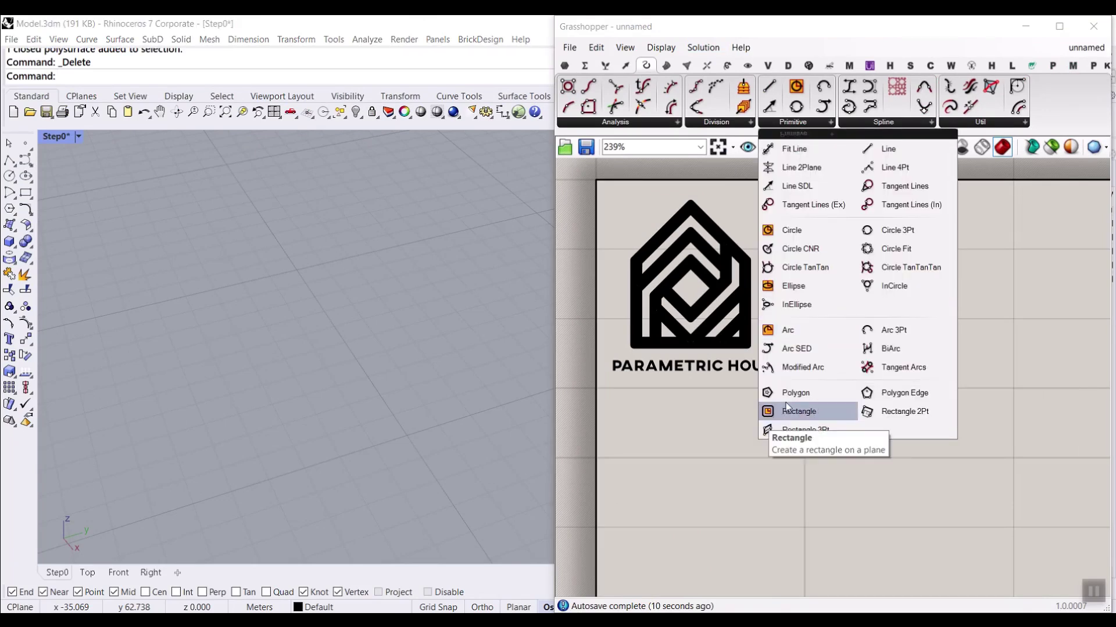
click(887, 503)
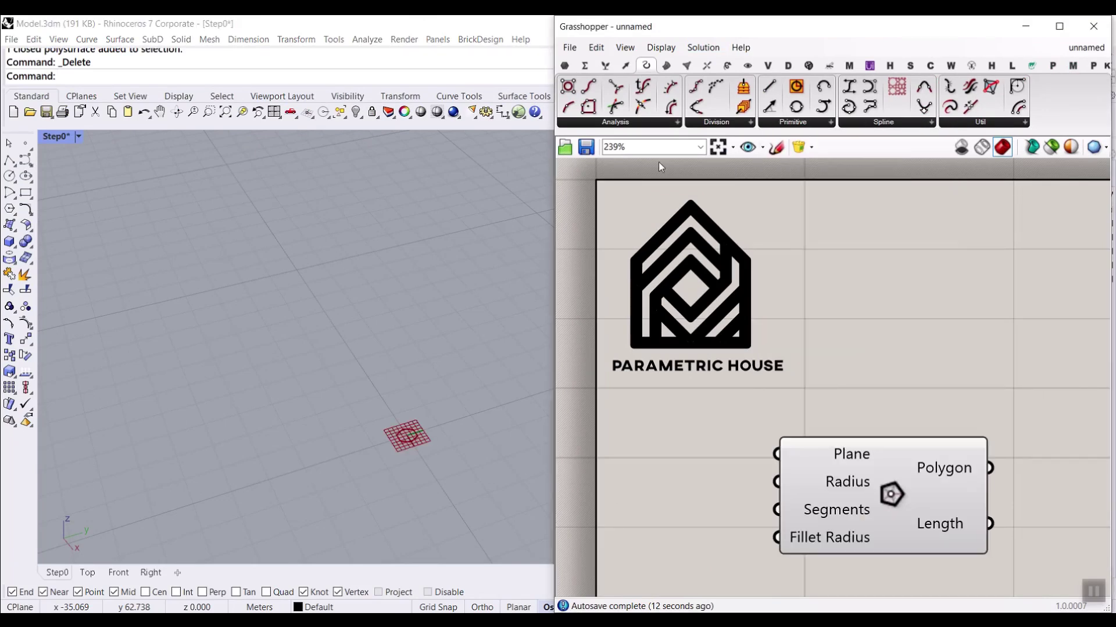
Step: Move the Polygon component farther from the logo, leaving room for sliders in front of its inputs
click(564, 65)
click(923, 87)
scroll(846, 374, down, 2)
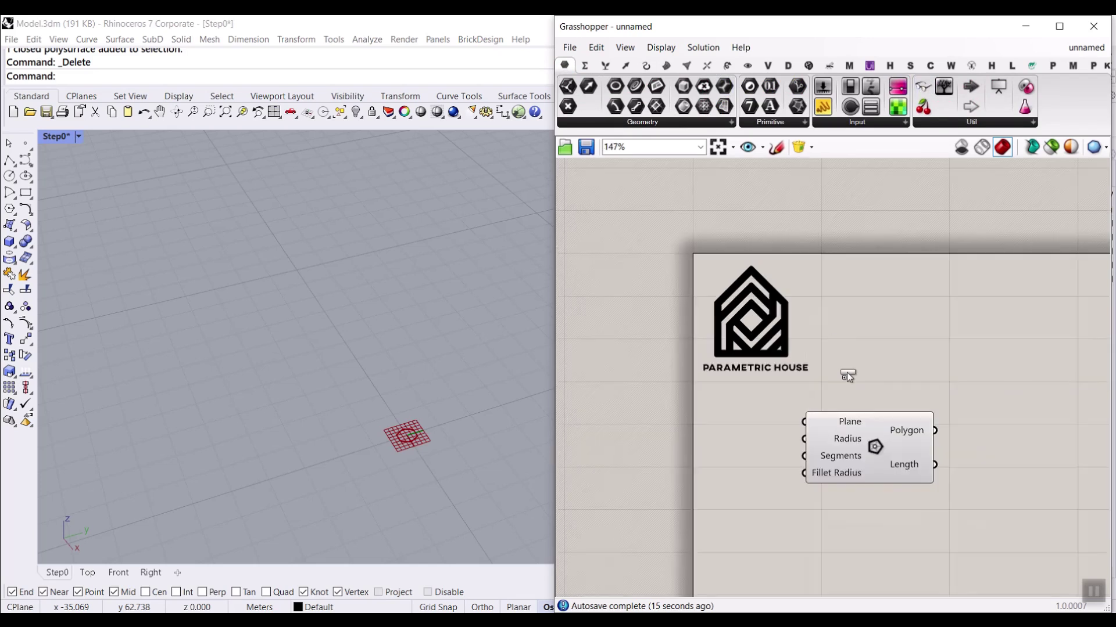
click(628, 213)
scroll(811, 429, up, 2)
right_drag(947, 465, 781, 372)
drag(778, 367, 995, 381)
click(754, 407)
right_drag(726, 388, 780, 390)
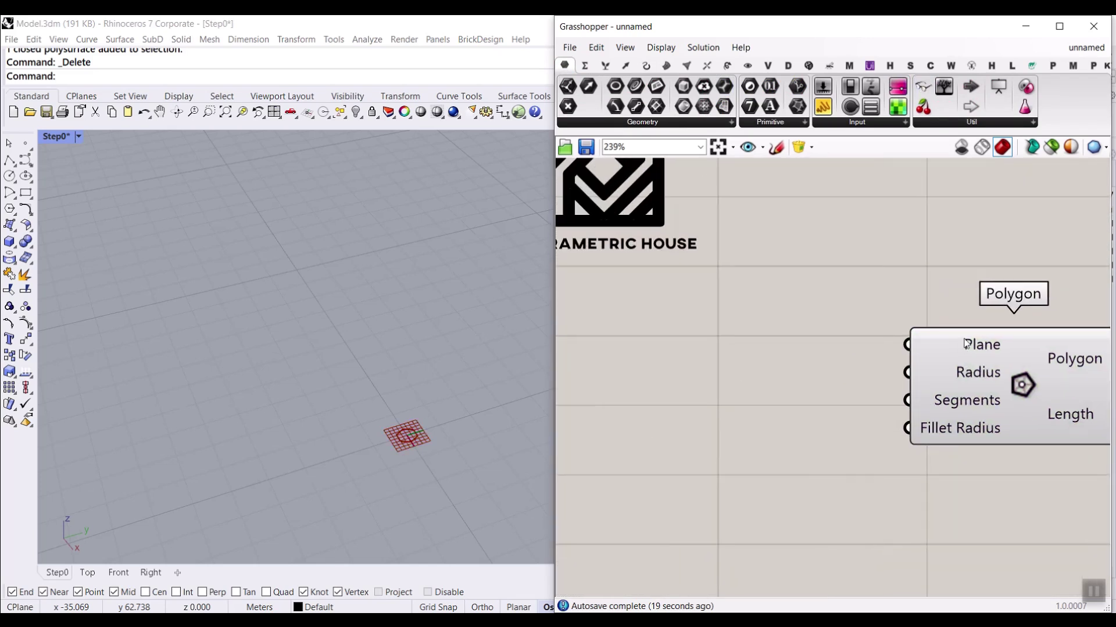
Step: Create a 12.56 number slider, connect it to the Polygon's Radius and raise its value to 57.24
double_click(681, 370)
text(1)
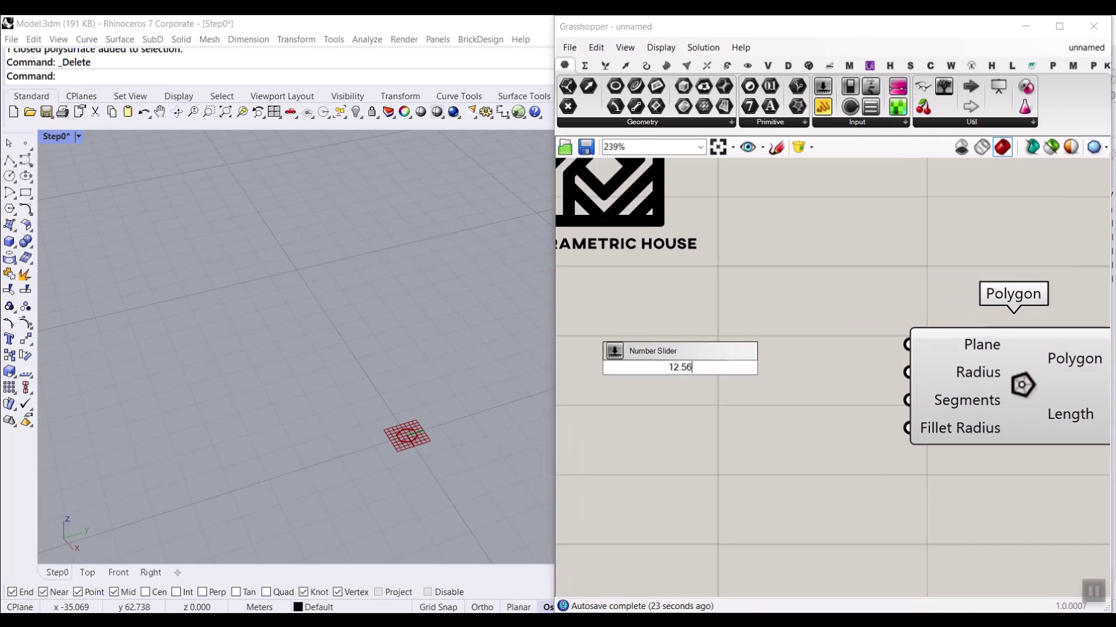
text(2.56)
key(Return)
drag(824, 368, 906, 372)
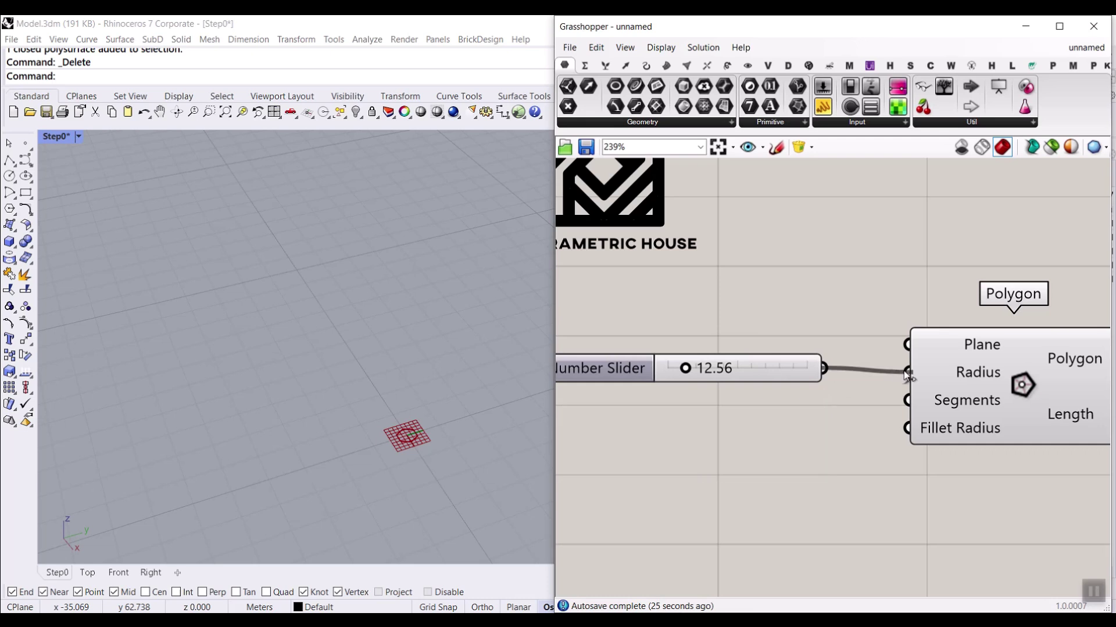
drag(685, 368, 794, 382)
Step: Create a number slider ranging from 3 to 6, connect it to the Polygon's Segments and set it to 4
double_click(665, 416)
text(3..6)
key(Return)
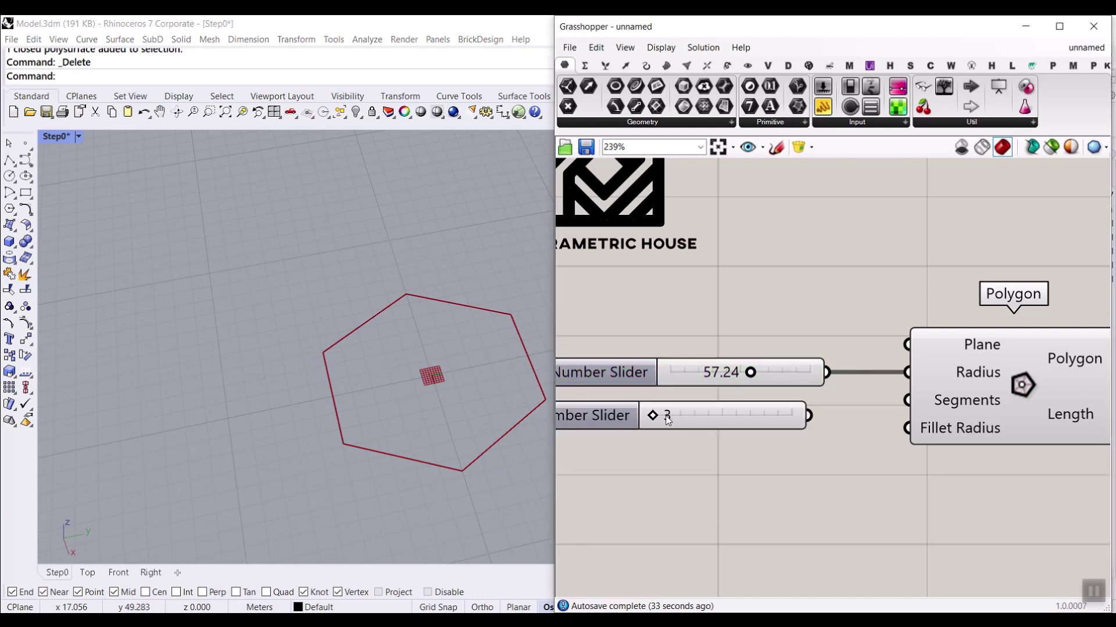
drag(809, 416, 907, 400)
drag(659, 419, 708, 426)
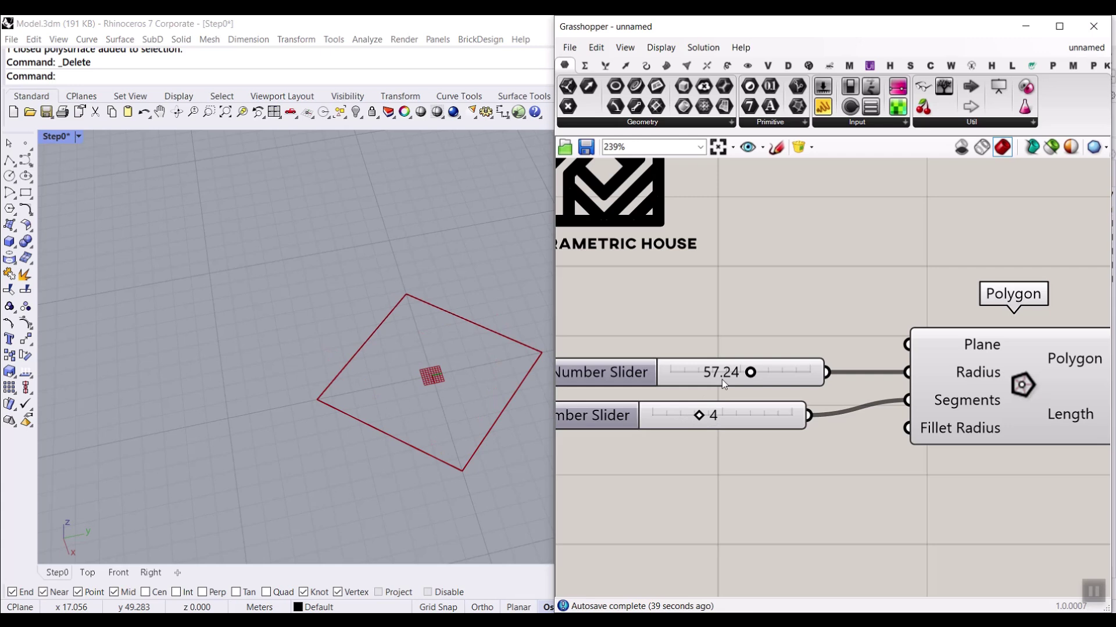
Step: Set the polygon's radius slider to 90.65
drag(751, 374, 797, 373)
scroll(373, 444, down, 3)
mouse_move(373, 443)
right_down()
mouse_move(368, 348)
mouse_move(359, 441)
right_up()
scroll(395, 430, up, 5)
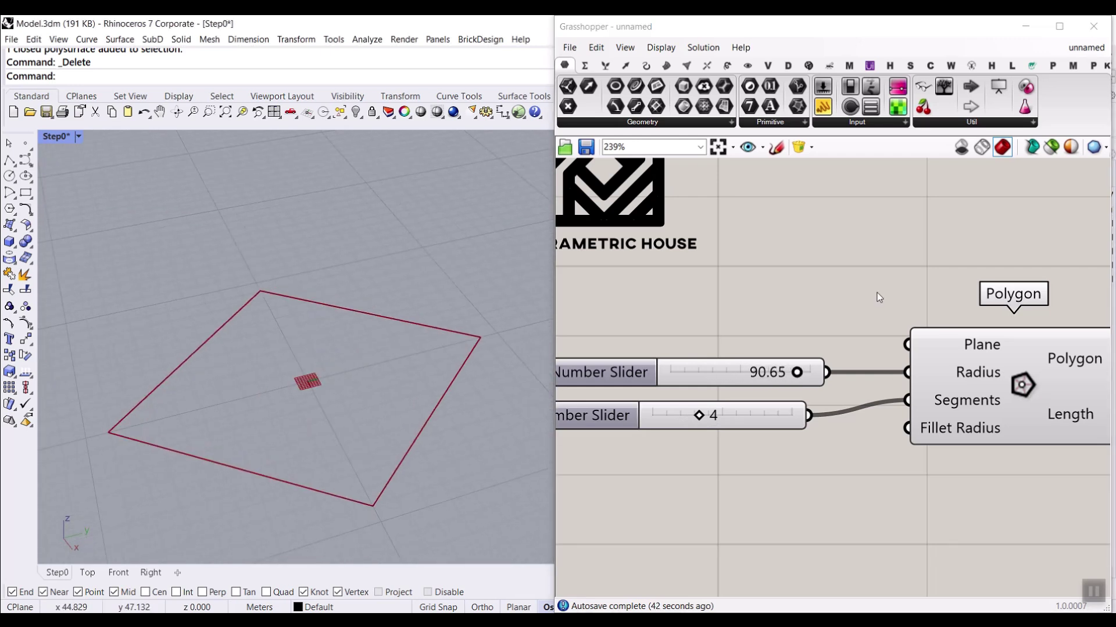
Step: Add a Move component beside the Polygon component
scroll(884, 303, down, 3)
right_drag(921, 345, 748, 341)
mouse_move(773, 340)
mouse_down()
mouse_move(749, 344)
mouse_move(761, 328)
mouse_up()
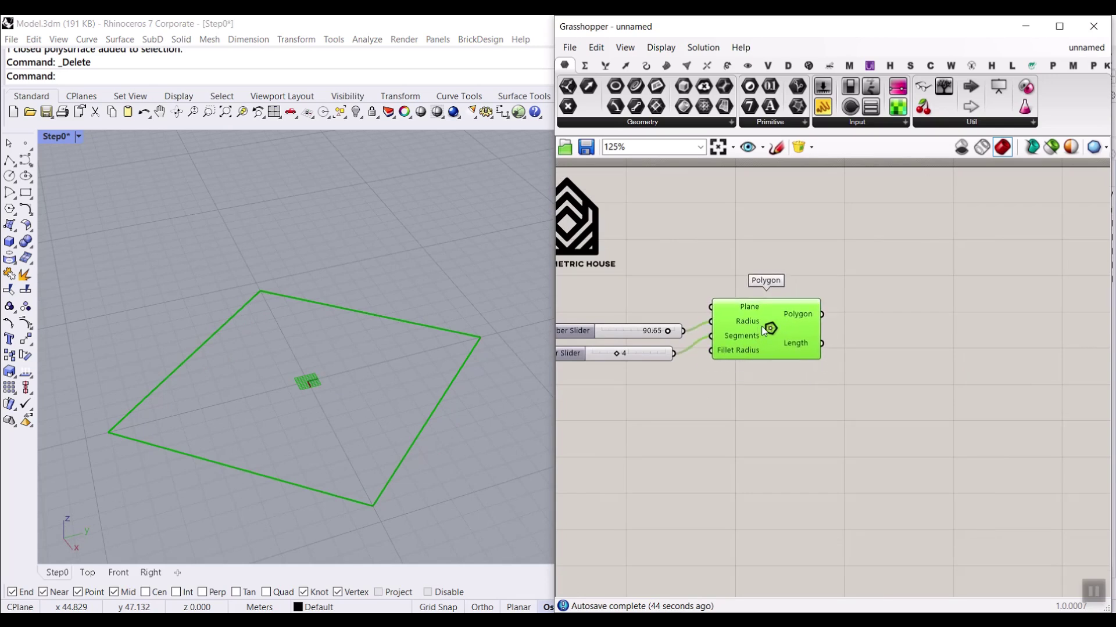
click(728, 65)
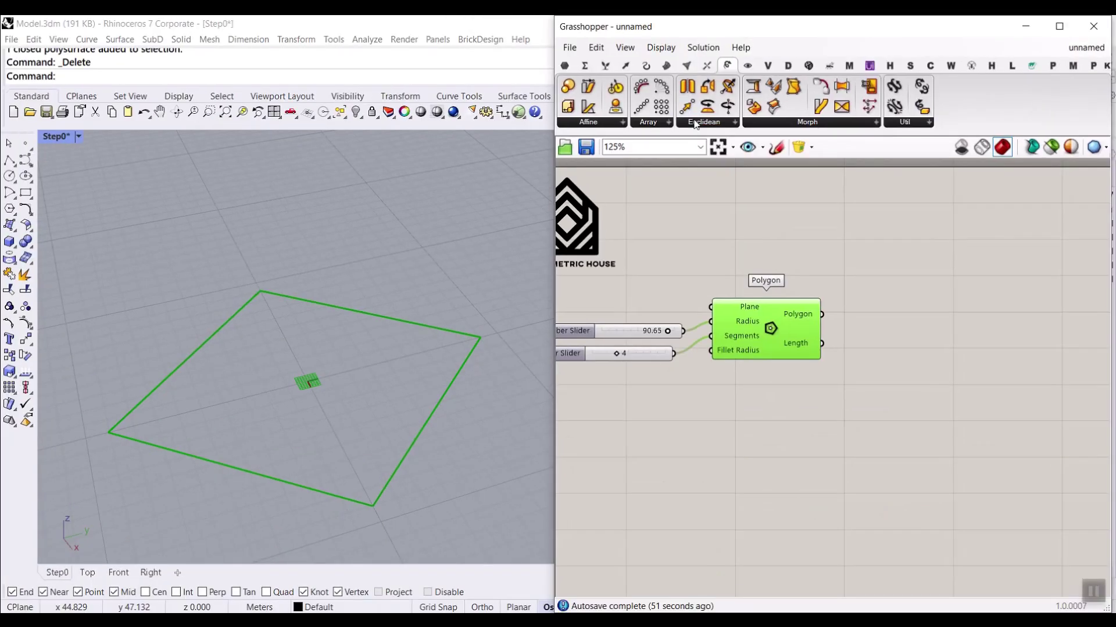
click(690, 108)
scroll(916, 417, up, 3)
click(916, 336)
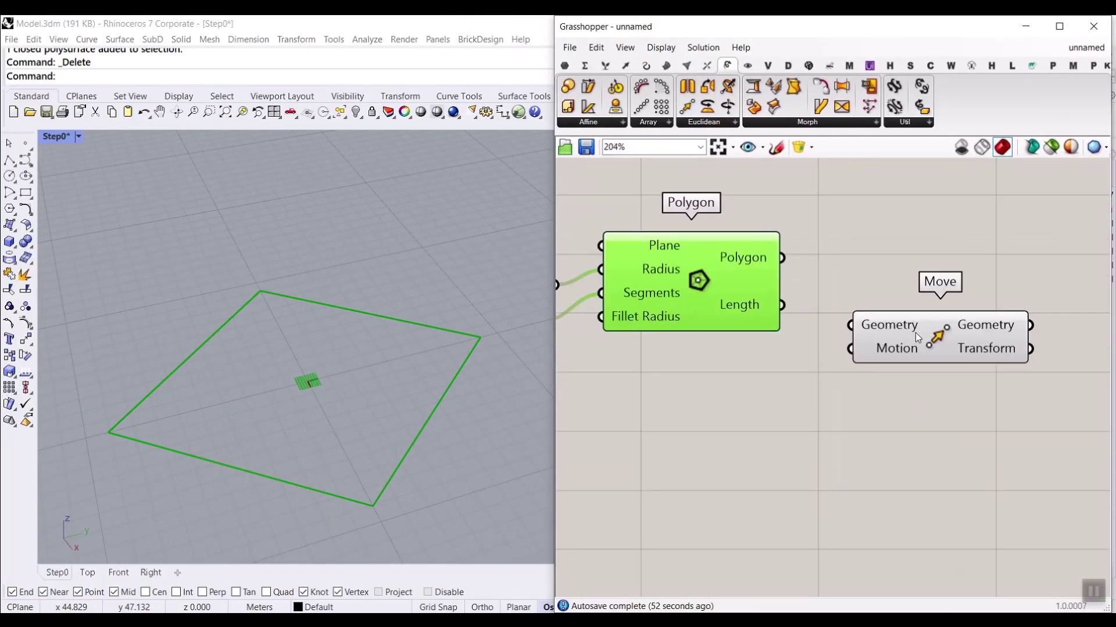
Step: Connect the Polygon output to the Move component's Geometry input and shift Move lower on the canvas
scroll(902, 287, up, 2)
drag(732, 245, 818, 337)
scroll(852, 278, down, 1)
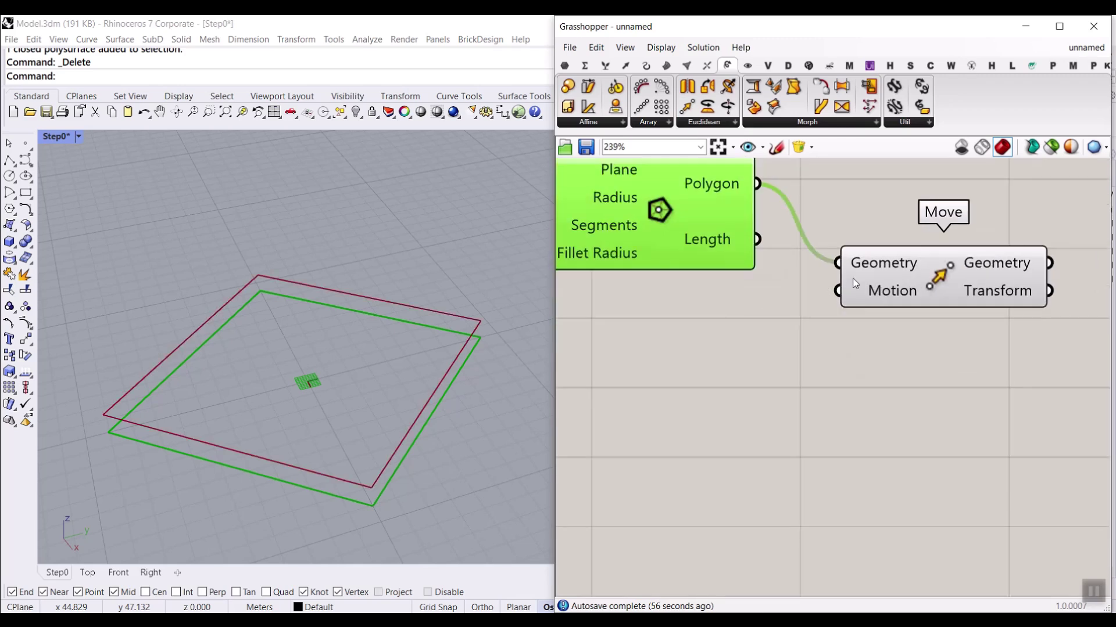
drag(853, 284, 889, 350)
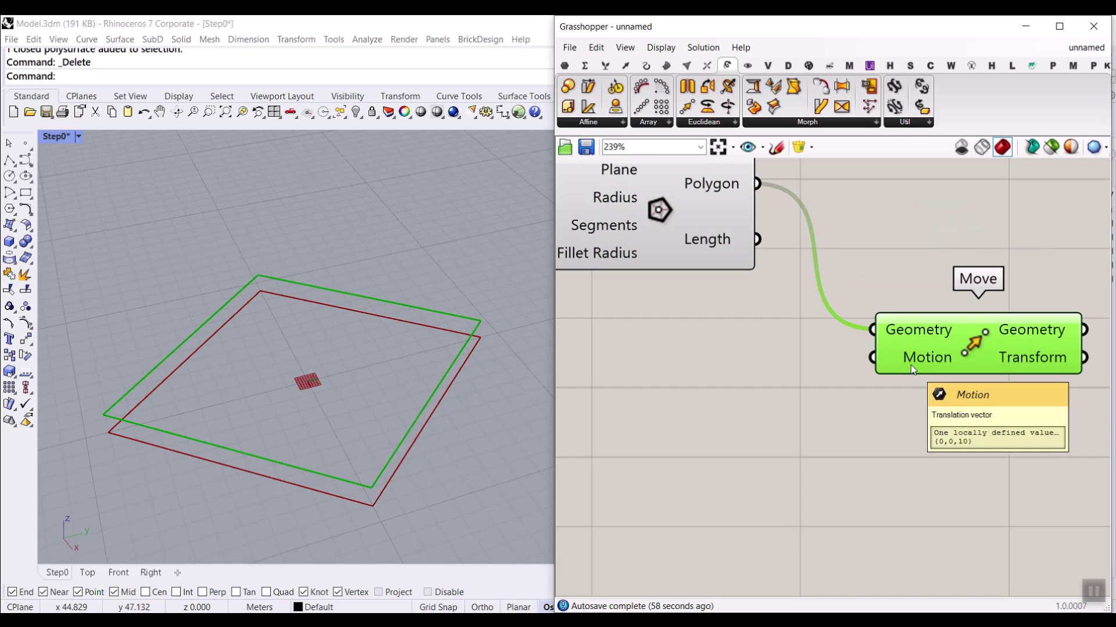
Step: Add a Unit Z component below the Polygon and connect its vector to Move's Motion input
right_drag(769, 415, 869, 450)
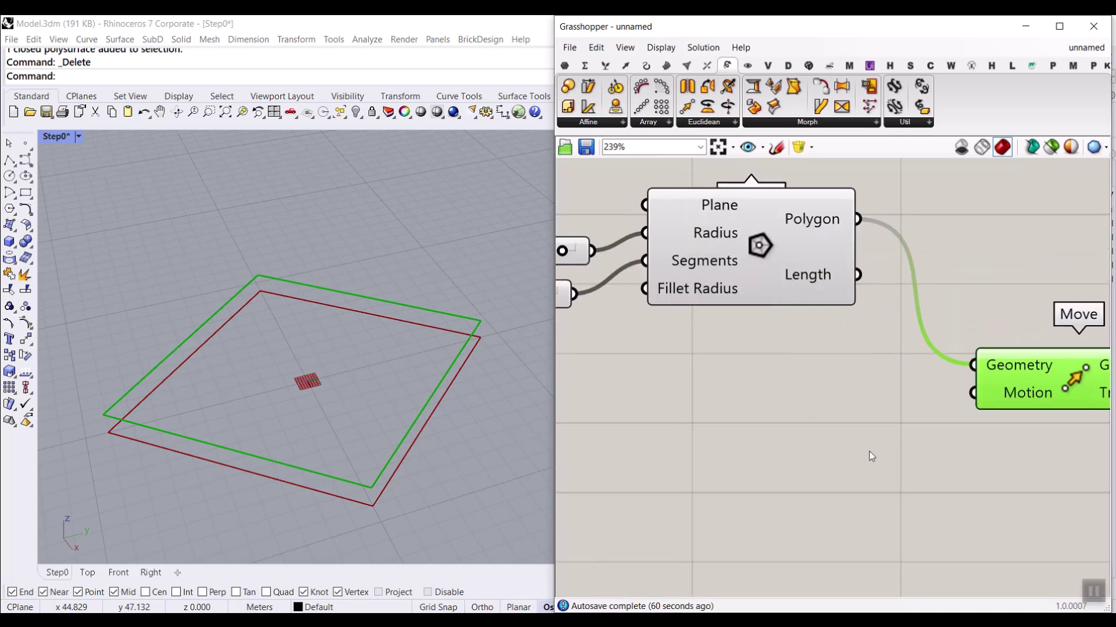
double_click(761, 443)
text(z)
key(Return)
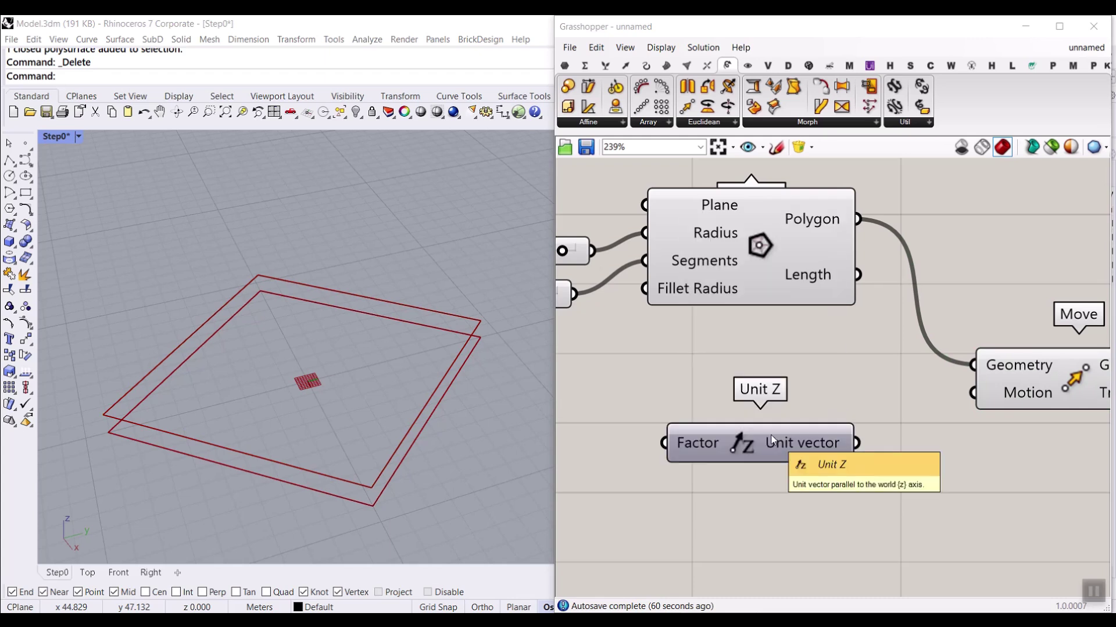
drag(858, 443, 972, 393)
Step: Create a 12..300.00 number slider, connect it to Unit Z's Factor and set the move height to 144.30
right_drag(750, 421, 1008, 405)
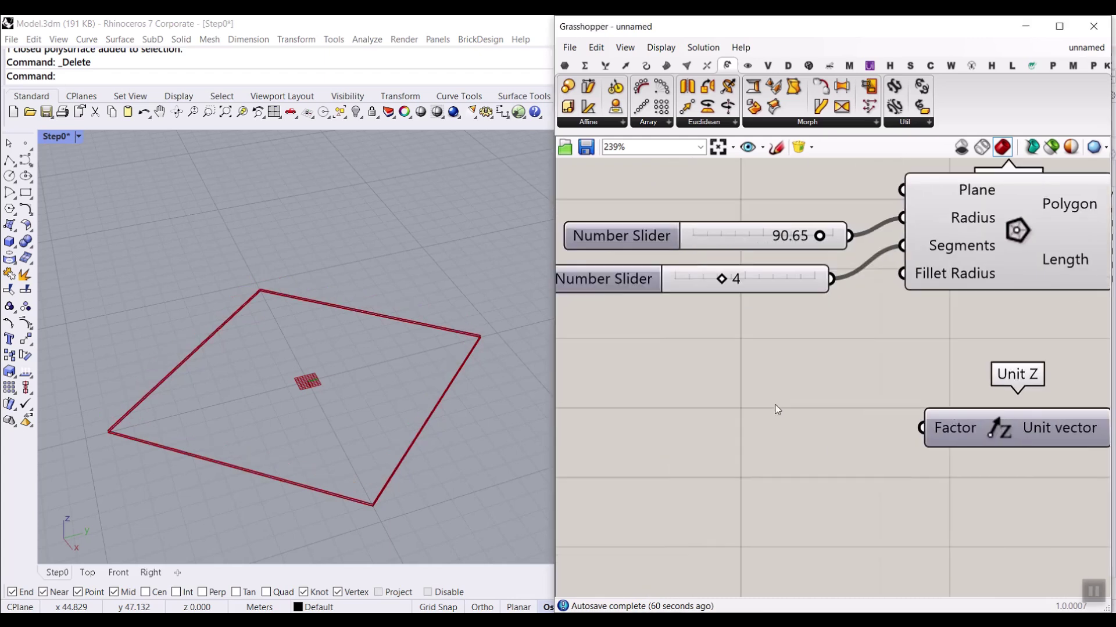
double_click(645, 399)
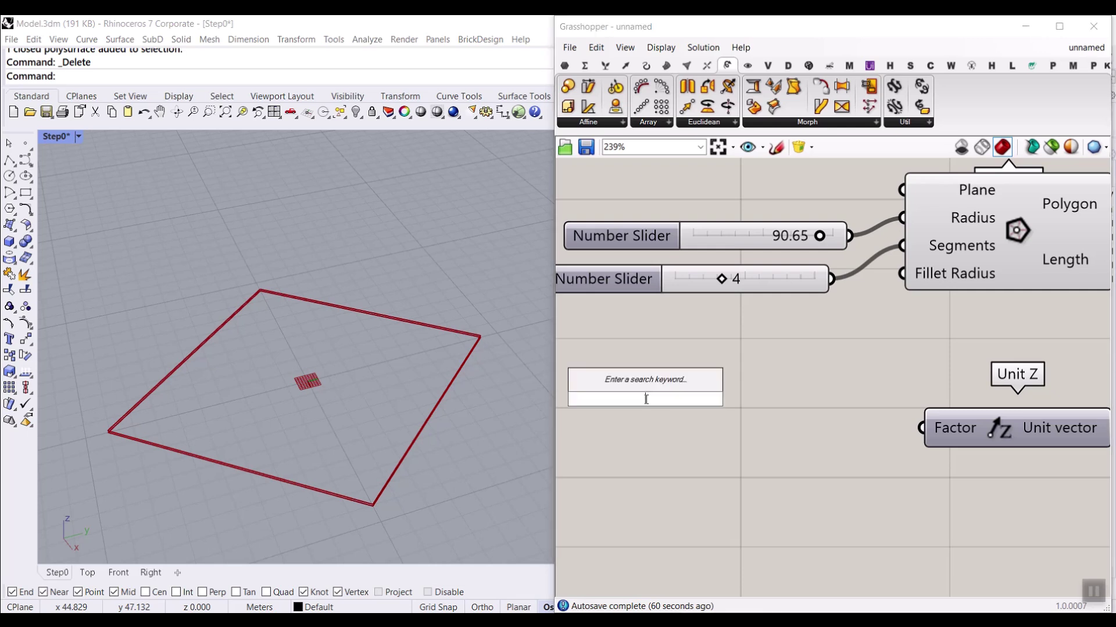
text(12..300.00)
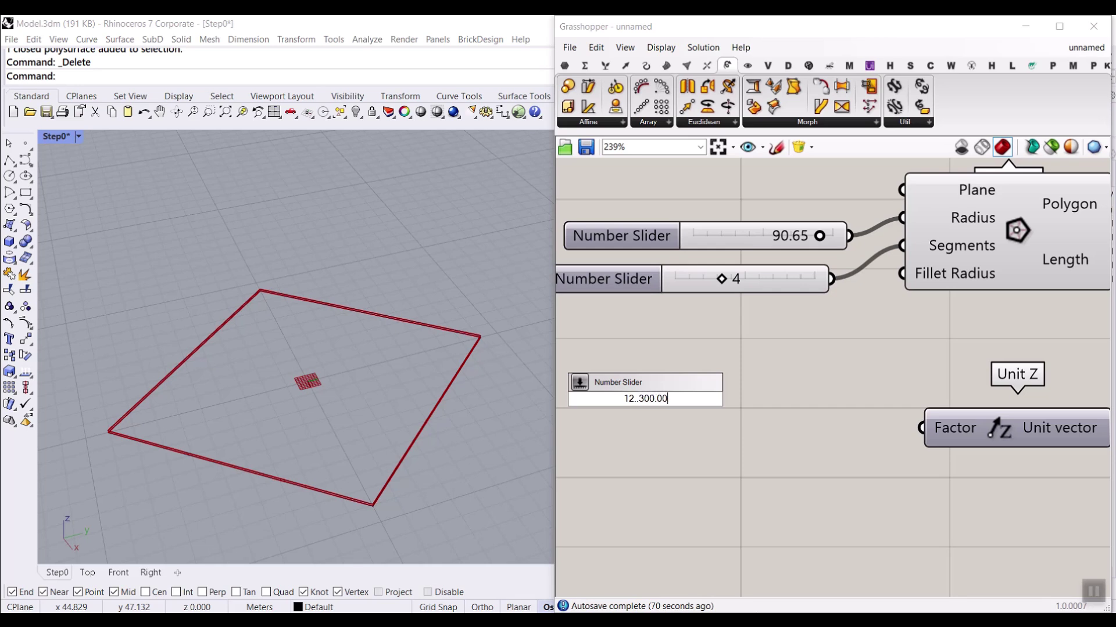
key(Return)
drag(788, 398, 921, 429)
drag(637, 401, 695, 401)
Step: Move the Move component up so it sits level with the Polygon component
scroll(340, 344, up, 2)
right_drag(881, 332, 780, 332)
scroll(705, 325, down, 5)
scroll(881, 338, up, 5)
drag(774, 329, 754, 244)
click(782, 372)
right_drag(782, 372, 1025, 379)
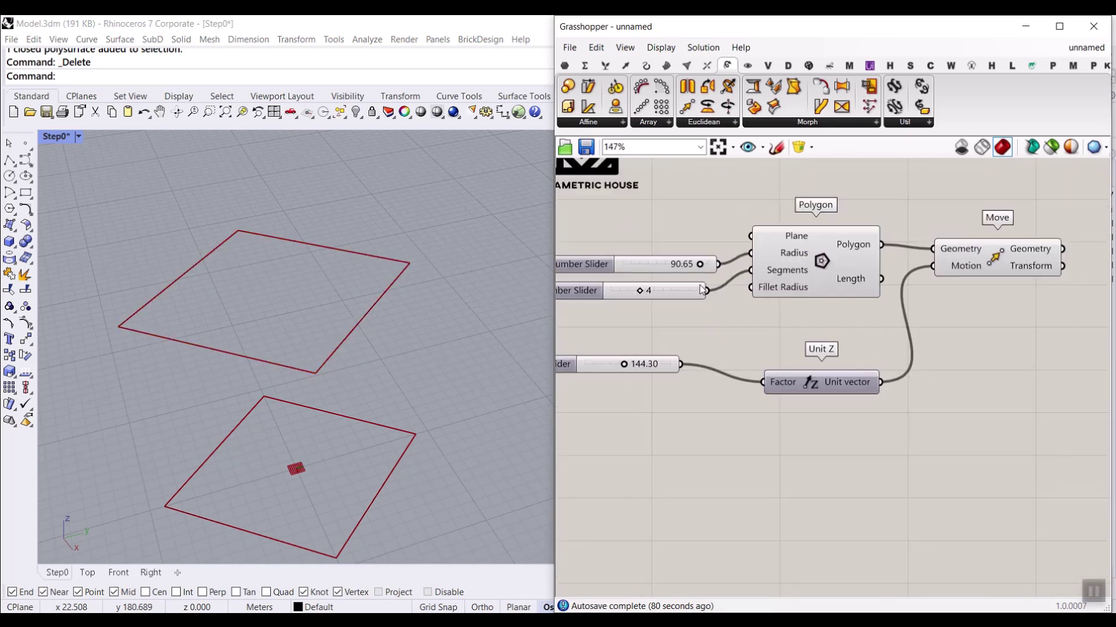
Step: Set the polygon's segments slider to 5
scroll(700, 283, up, 2)
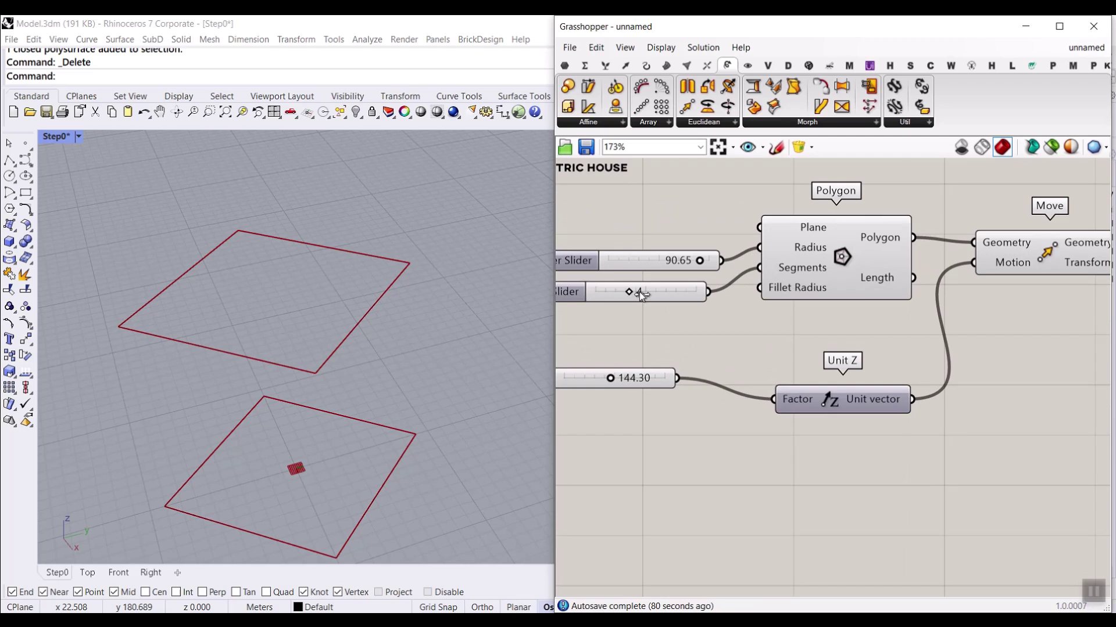
drag(639, 292, 643, 292)
scroll(703, 309, down, 5)
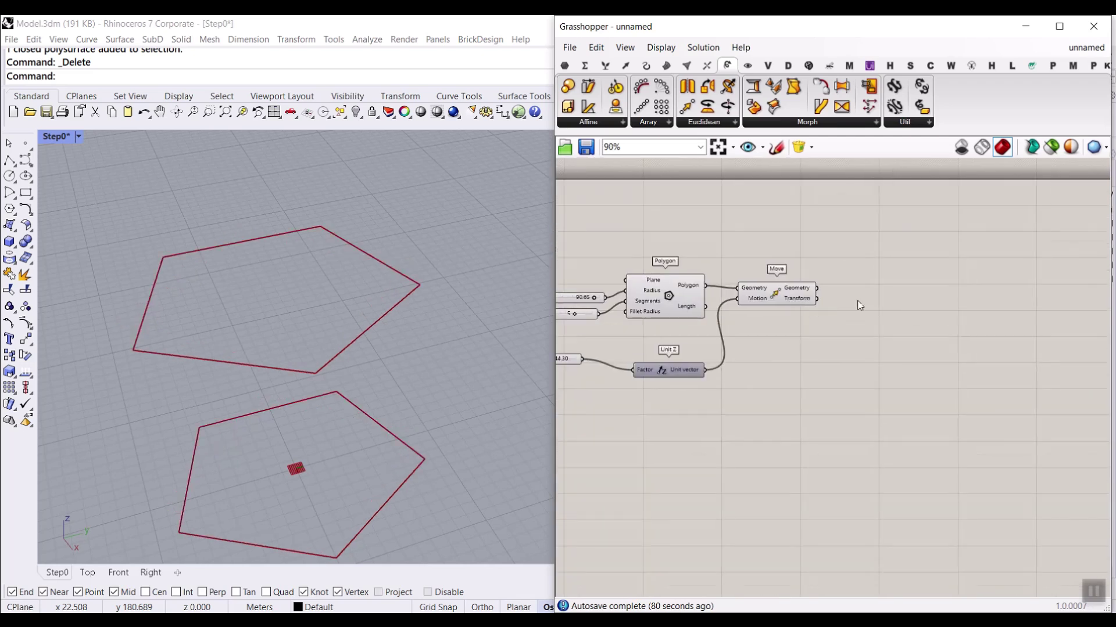
Step: Add a Rotate 3D component after Move and connect the moved polygon to its Geometry input
scroll(860, 306, up, 5)
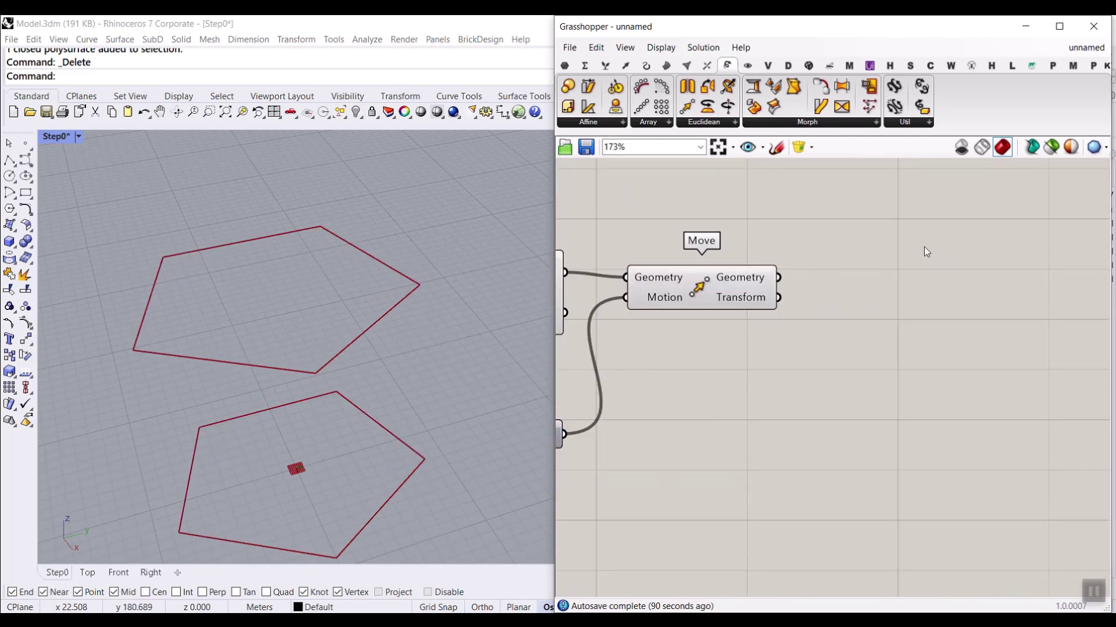
click(730, 87)
double_click(816, 403)
text(rotat)
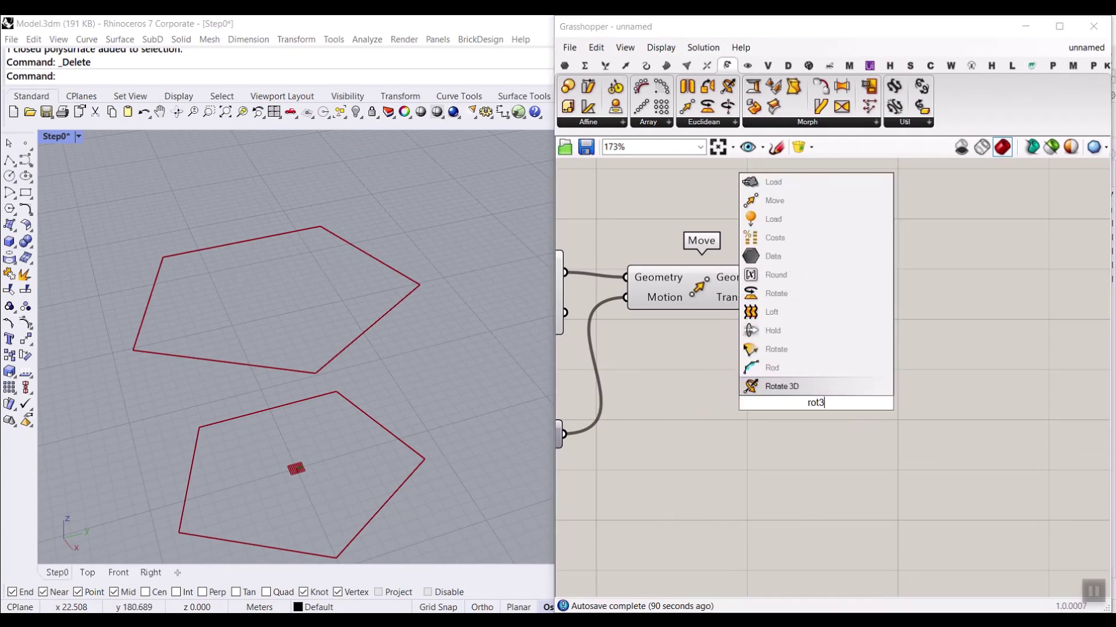
key(Return)
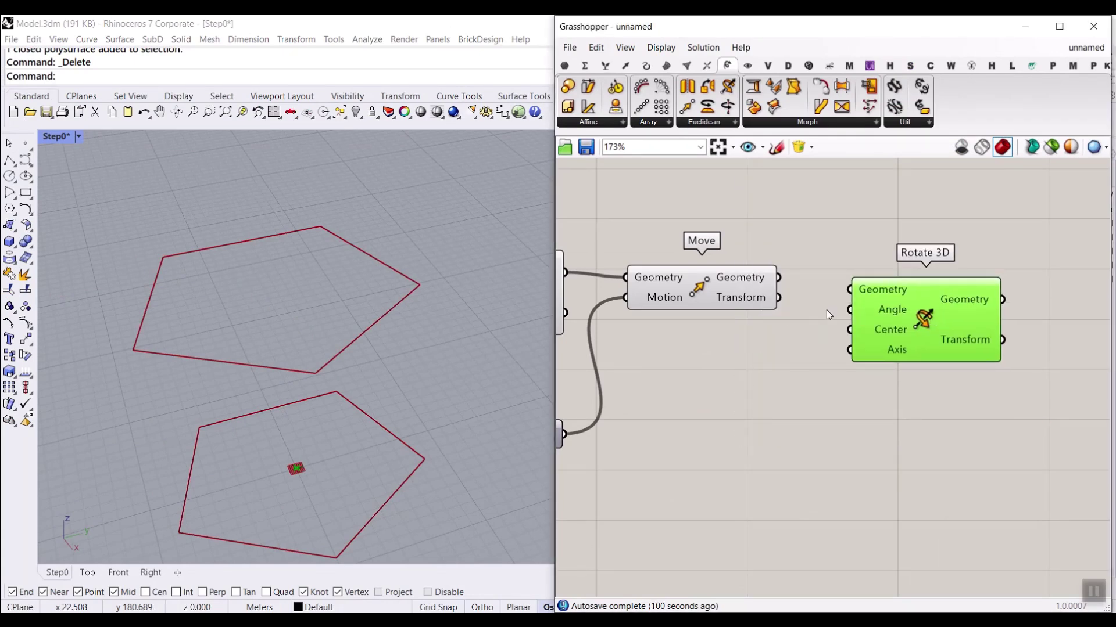
scroll(829, 313, up, 2)
drag(762, 271, 884, 298)
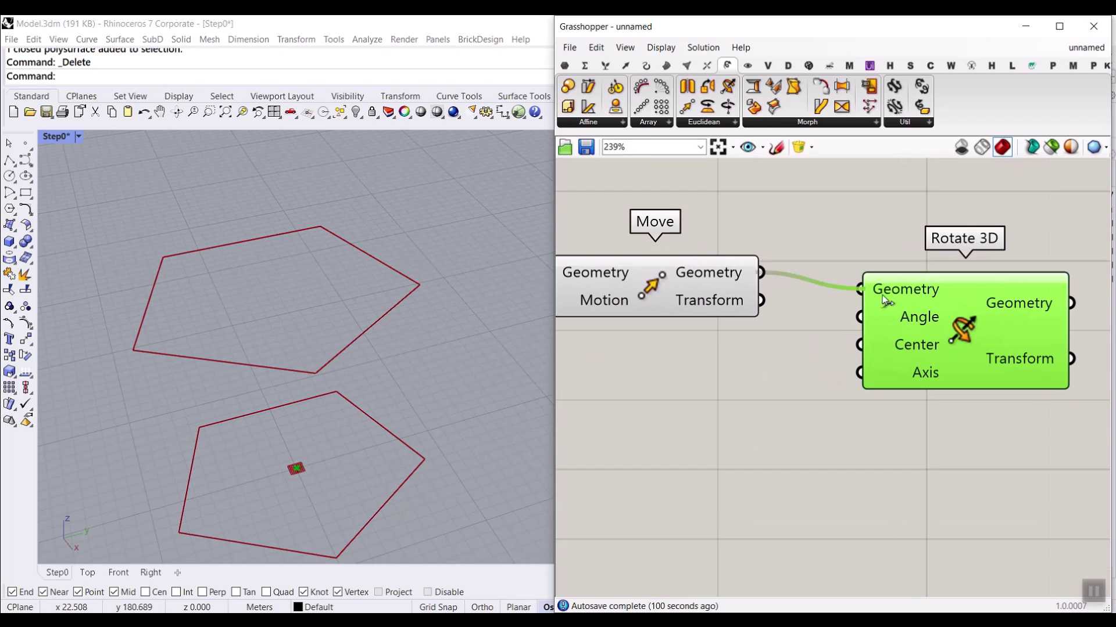
Step: Hide the Move component's preview and align Rotate 3D level with it
click(623, 297)
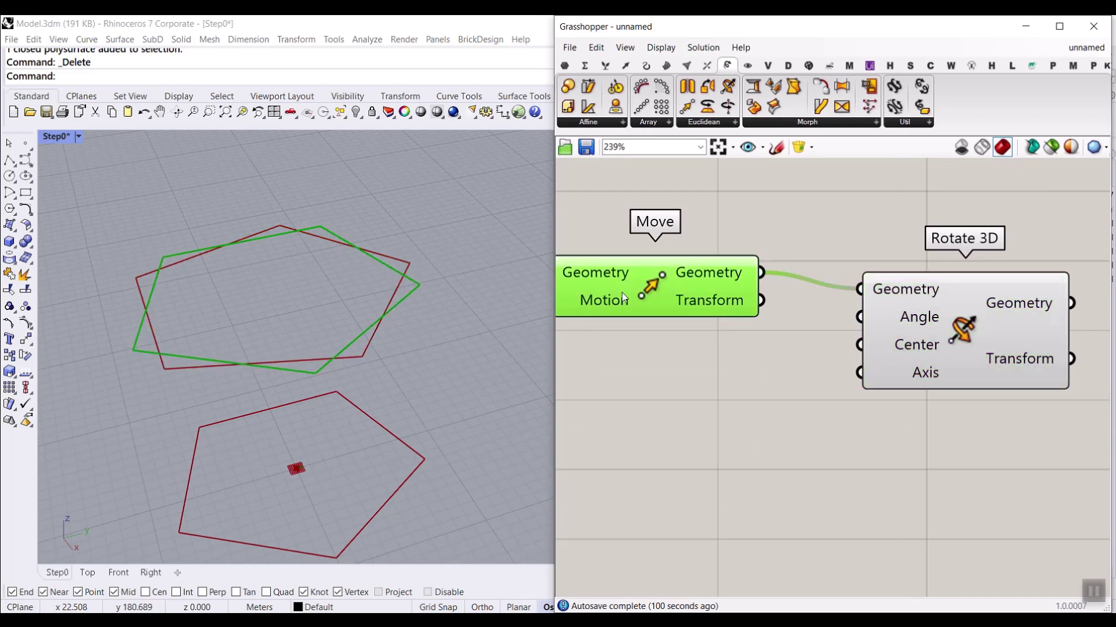
right_click(656, 287)
click(677, 313)
right_drag(759, 384, 697, 370)
drag(884, 356, 920, 339)
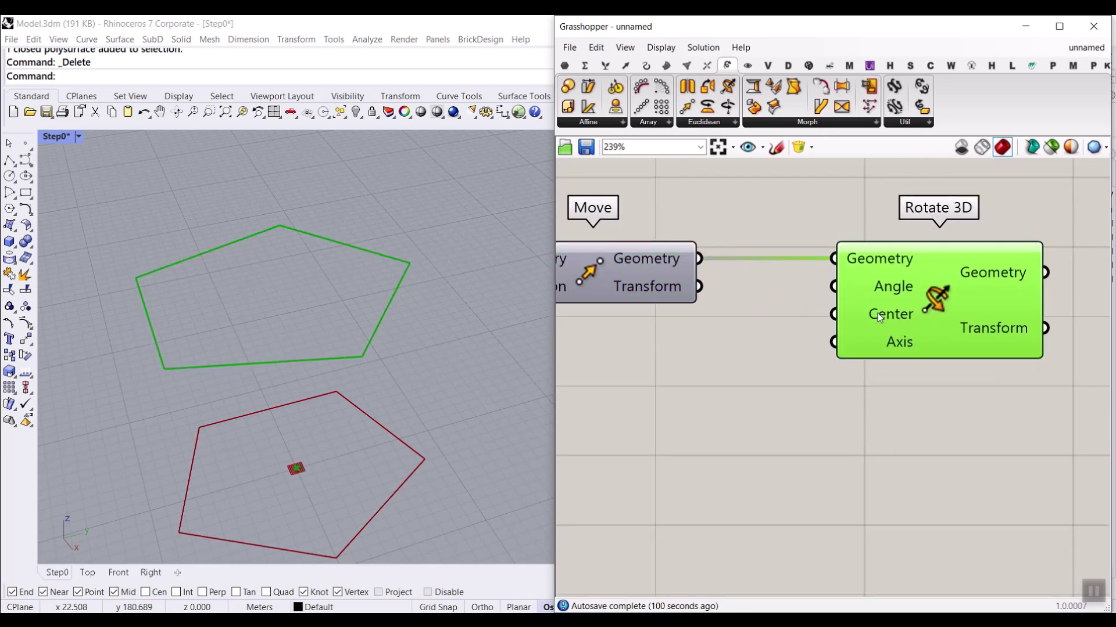
Step: Move the Rotate 3D component farther from Move, leaving room for its angle, center and axis inputs
scroll(886, 326, down, 5)
scroll(802, 305, up, 4)
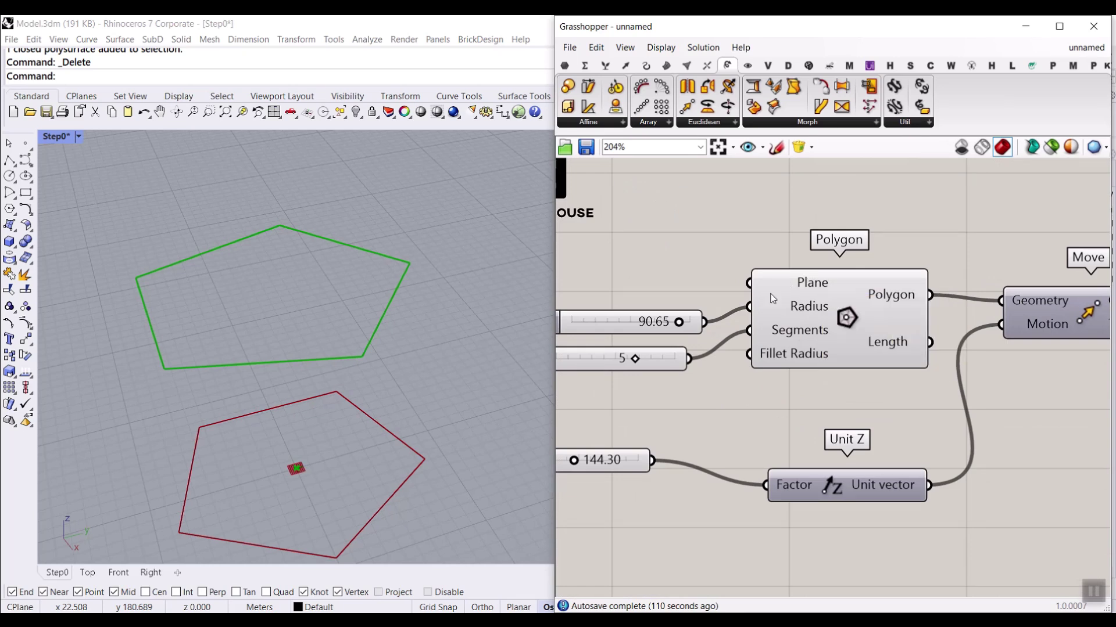
scroll(906, 305, down, 2)
right_drag(907, 306, 765, 292)
scroll(764, 292, down, 2)
right_drag(1034, 298, 824, 320)
scroll(824, 321, up, 4)
drag(759, 348, 866, 348)
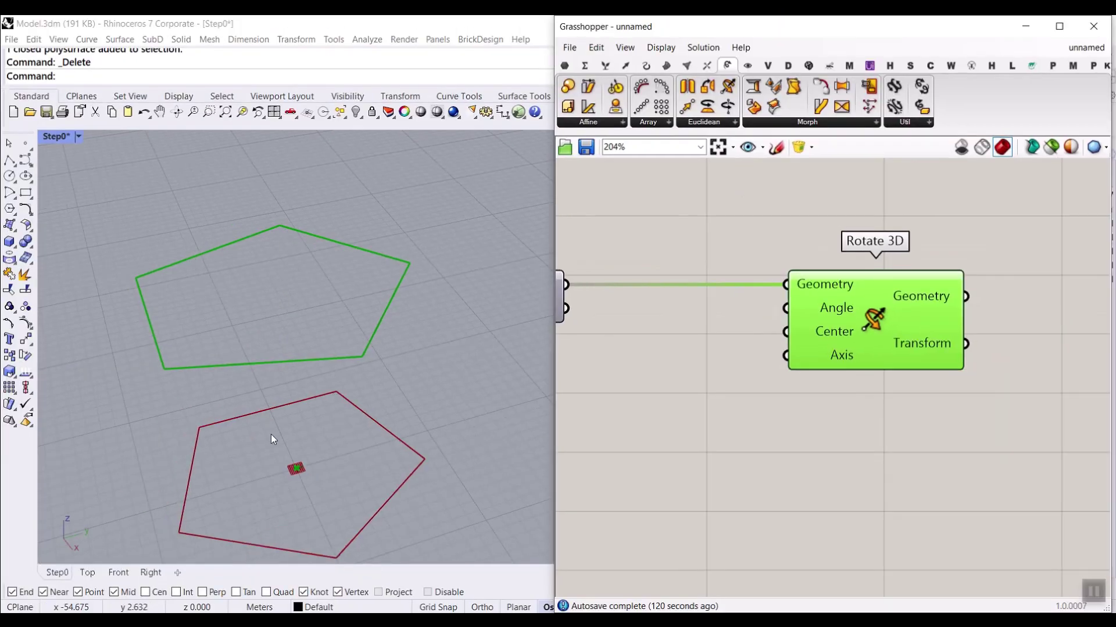
mouse_move(297, 467)
mouse_down()
mouse_move(260, 207)
mouse_move(251, 228)
mouse_up()
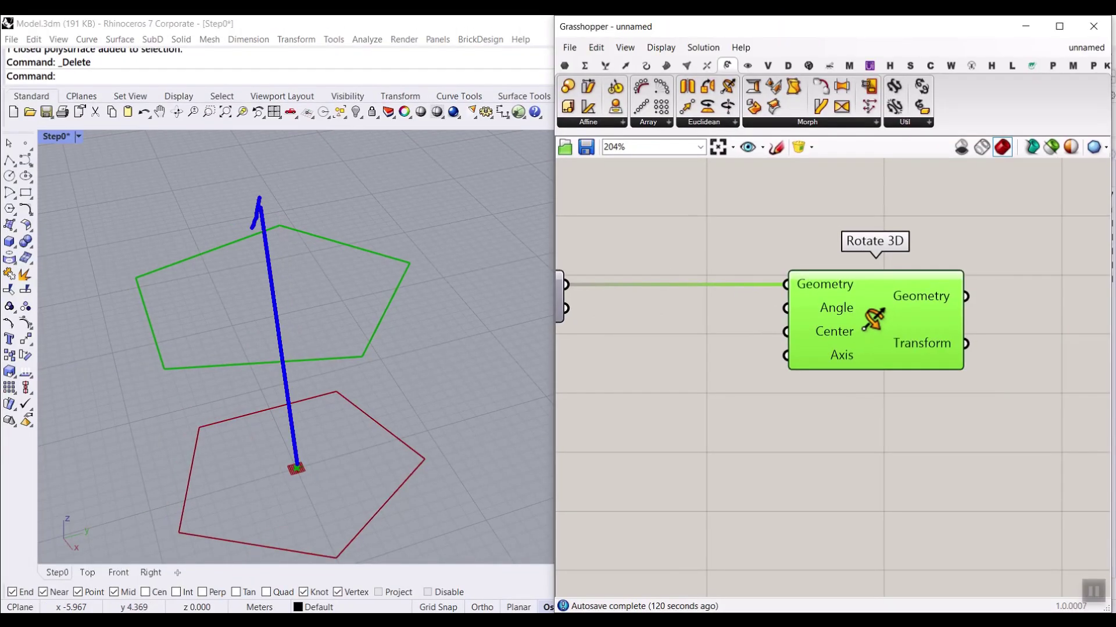
mouse_move(254, 276)
mouse_down()
mouse_move(323, 332)
mouse_move(250, 293)
mouse_up()
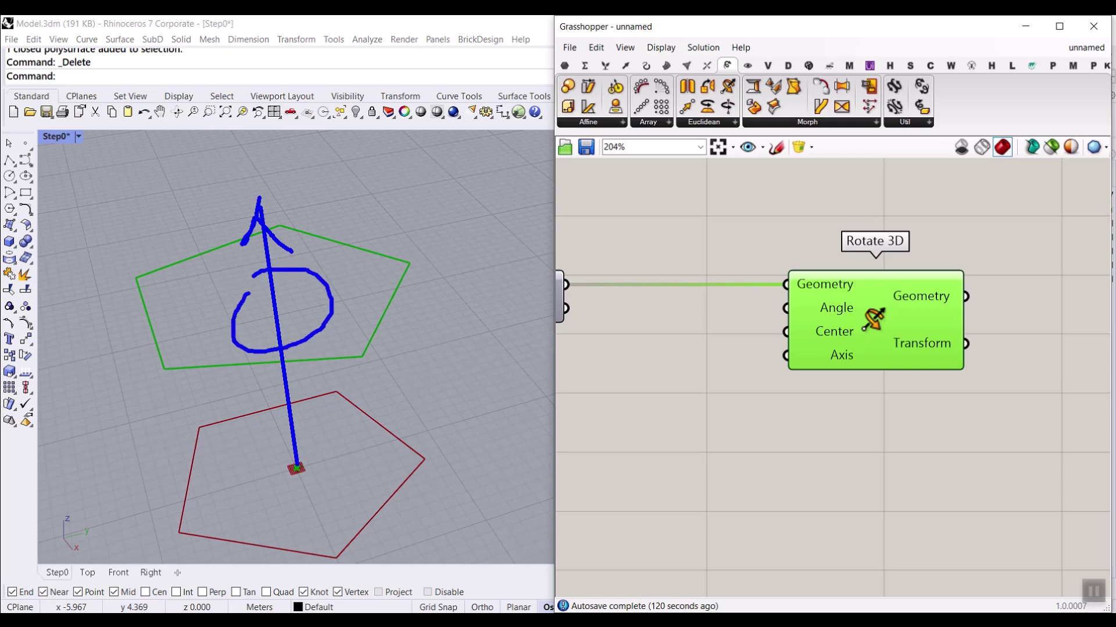
key(Escape)
click(605, 441)
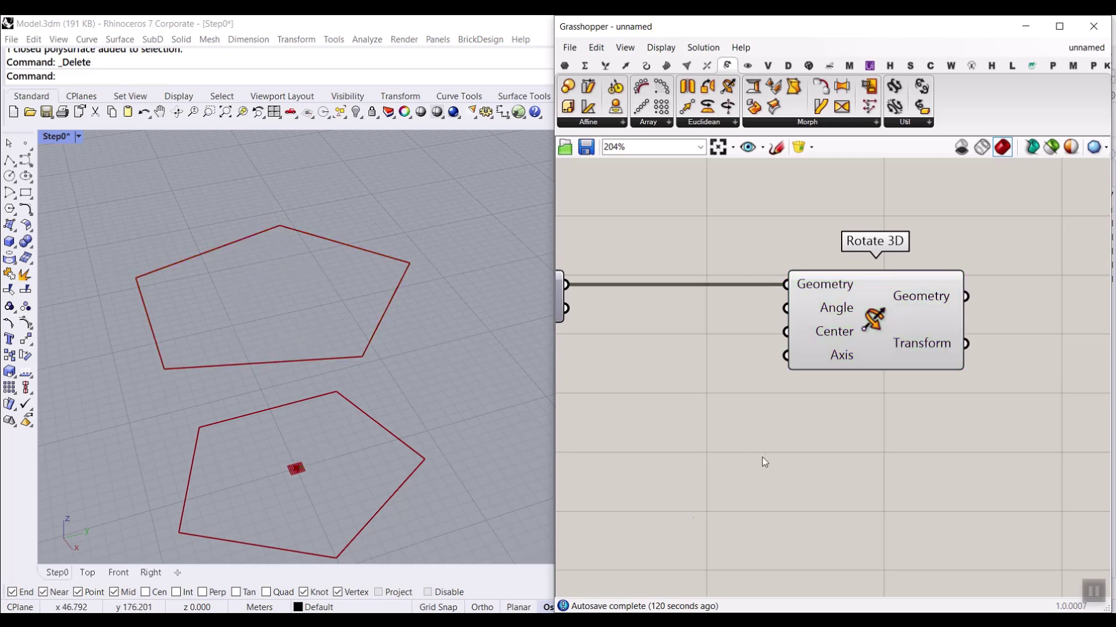
Step: Add a Unit Z component below the Rotate 3D component and connect its vector to the Axis input
double_click(724, 406)
text(z)
click(707, 393)
drag(803, 405, 786, 355)
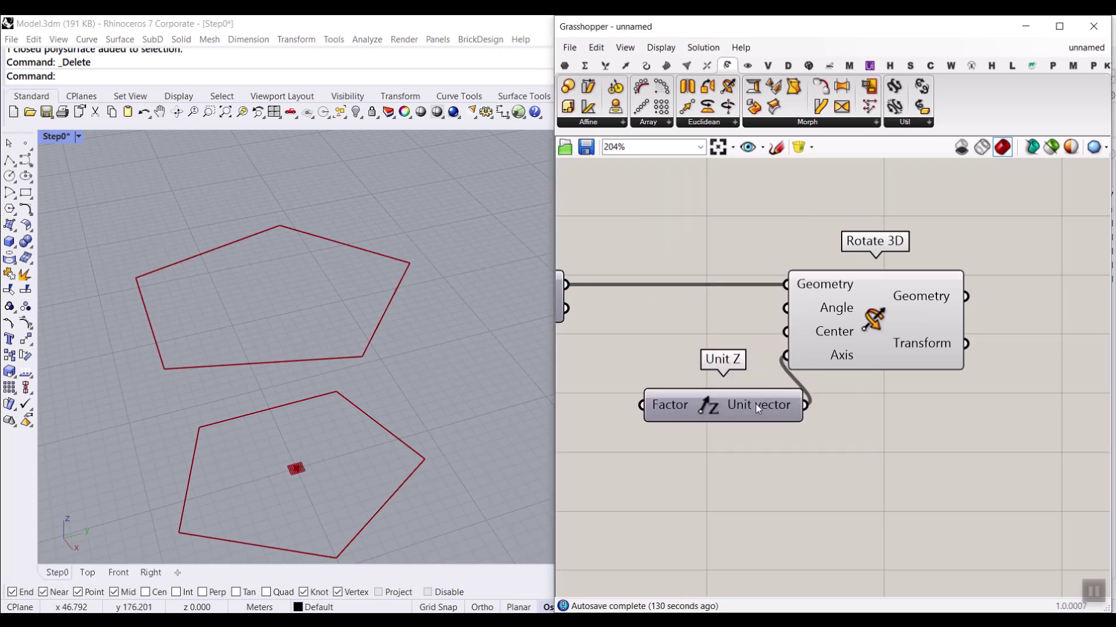
drag(756, 403, 696, 398)
Step: Set the Rotate 3D component's Angle input to read degrees
scroll(808, 313, up, 3)
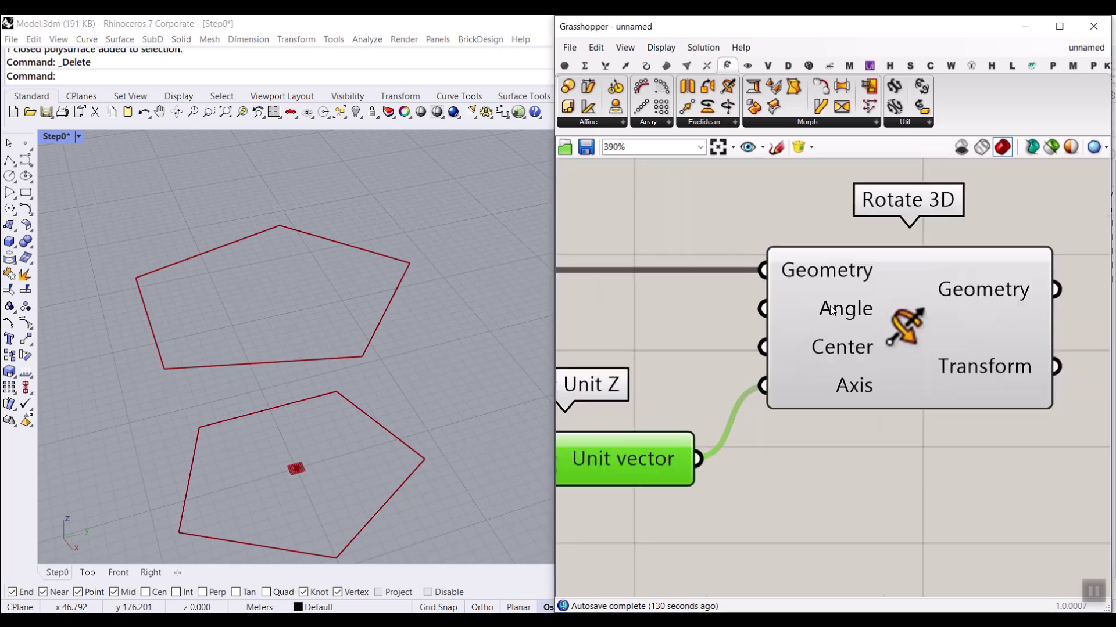
right_click(831, 302)
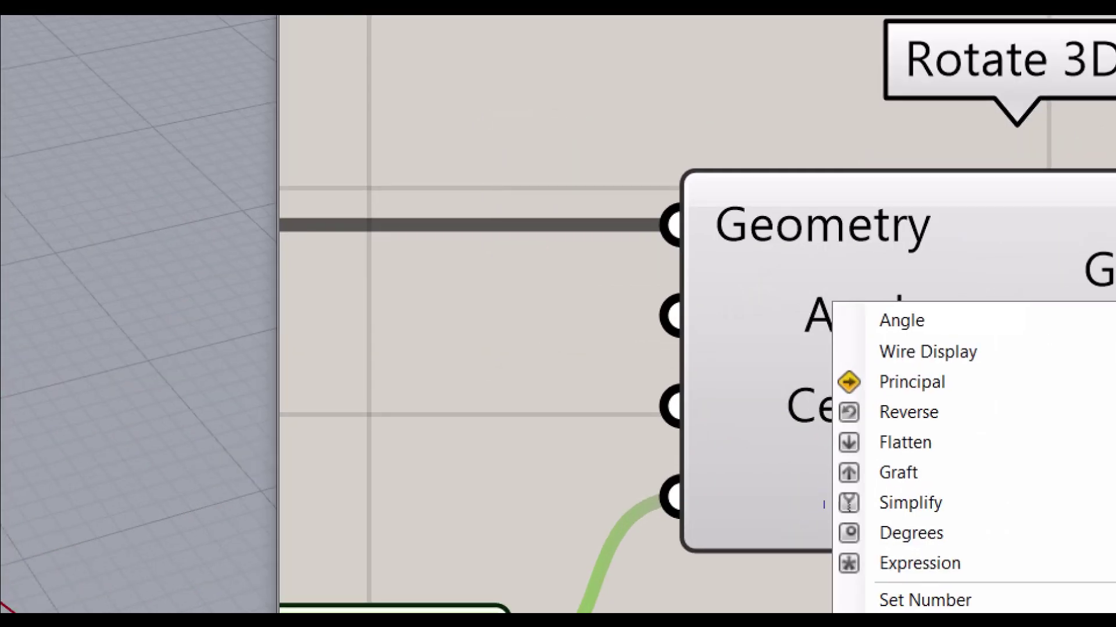
click(910, 533)
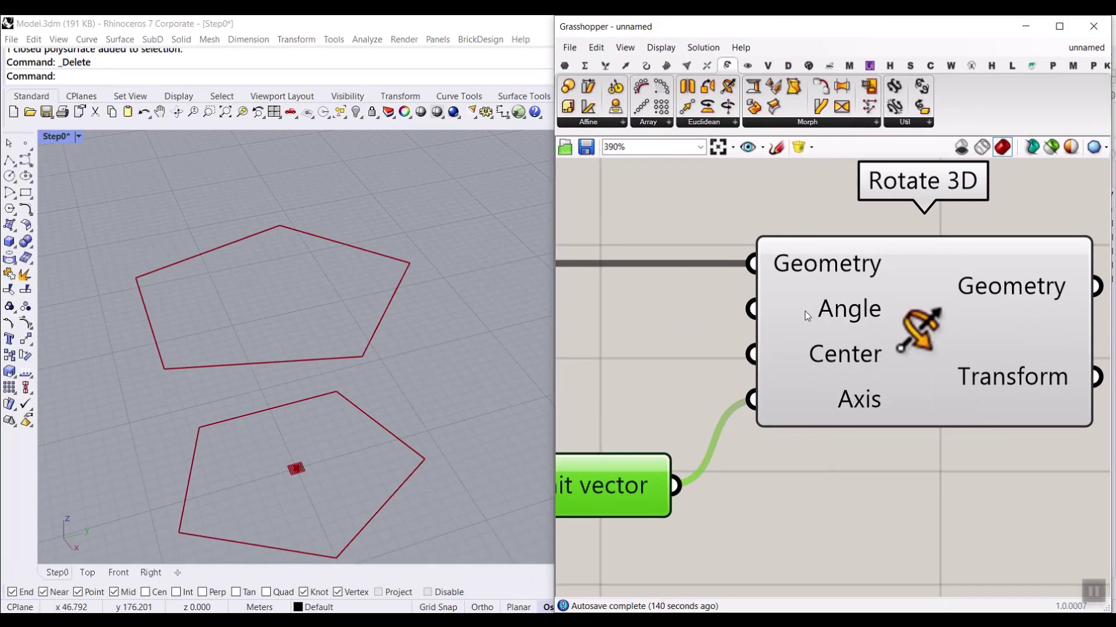
right_click(805, 313)
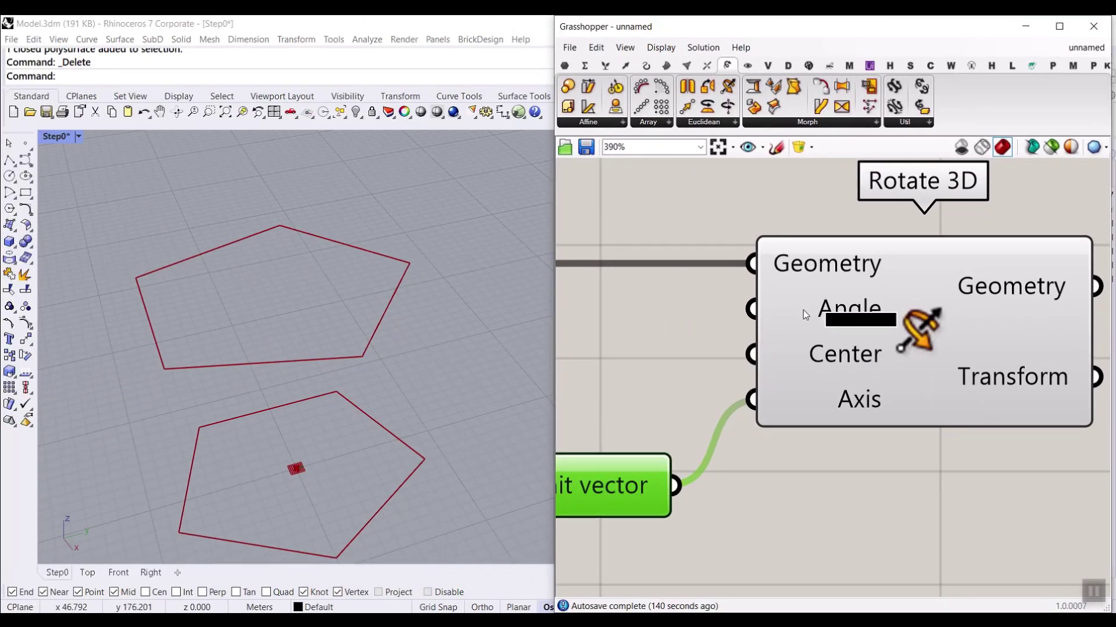
click(842, 425)
scroll(842, 312, down, 3)
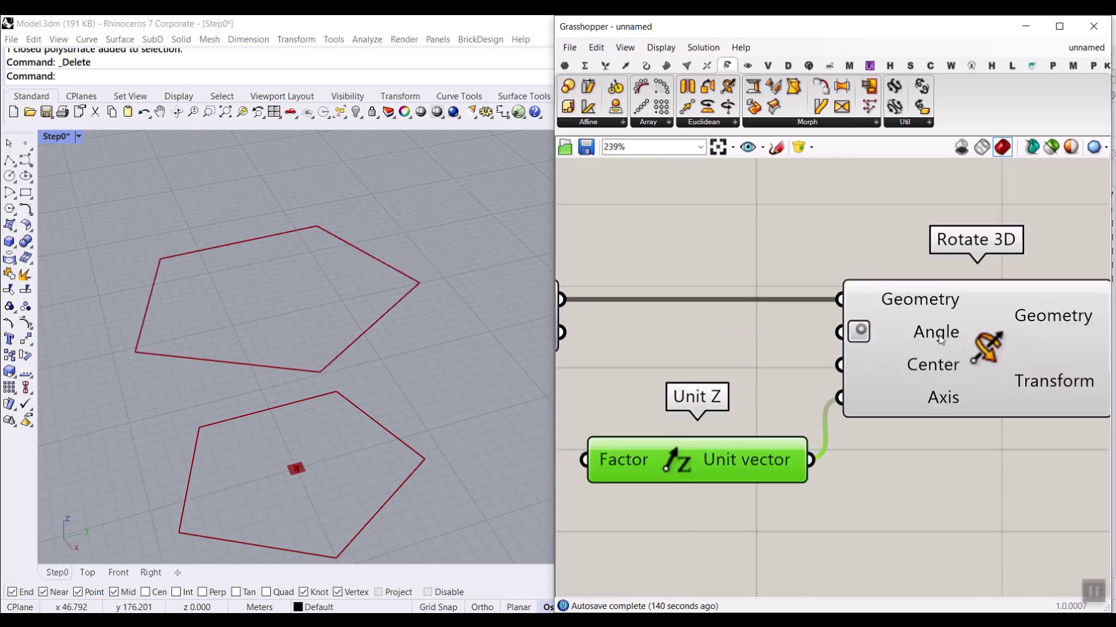
Step: Add a panel containing 360 and place it above the Polygon component
scroll(776, 259, down, 5)
scroll(728, 338, up, 5)
mouse_move(702, 347)
mouse_down()
mouse_move(690, 368)
mouse_move(701, 364)
mouse_up()
right_drag(913, 382, 731, 378)
scroll(685, 371, down, 2)
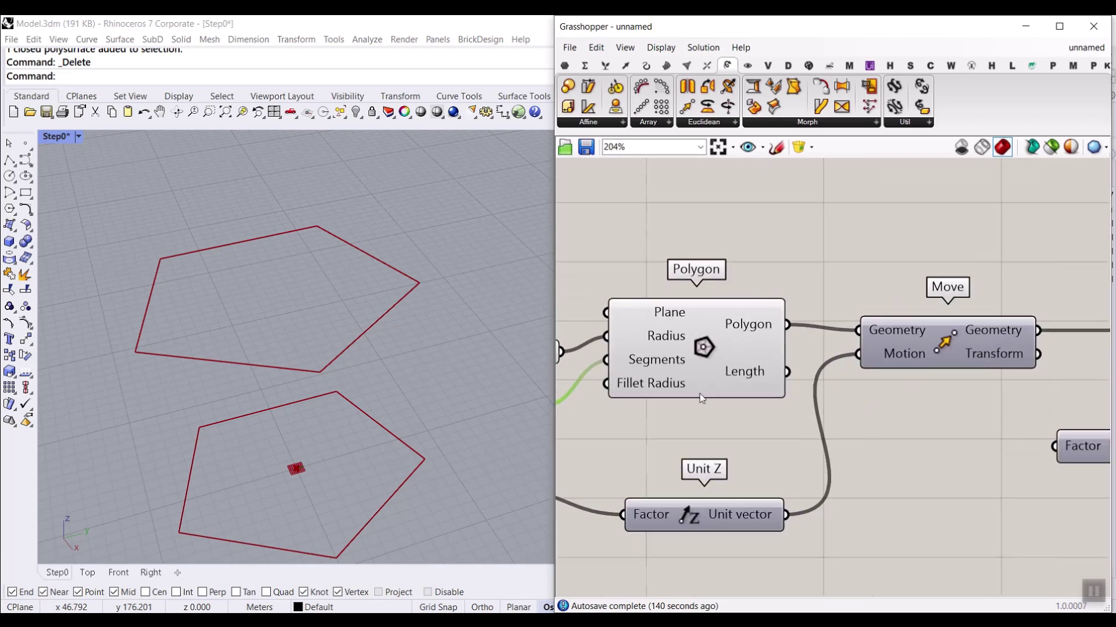
double_click(855, 256)
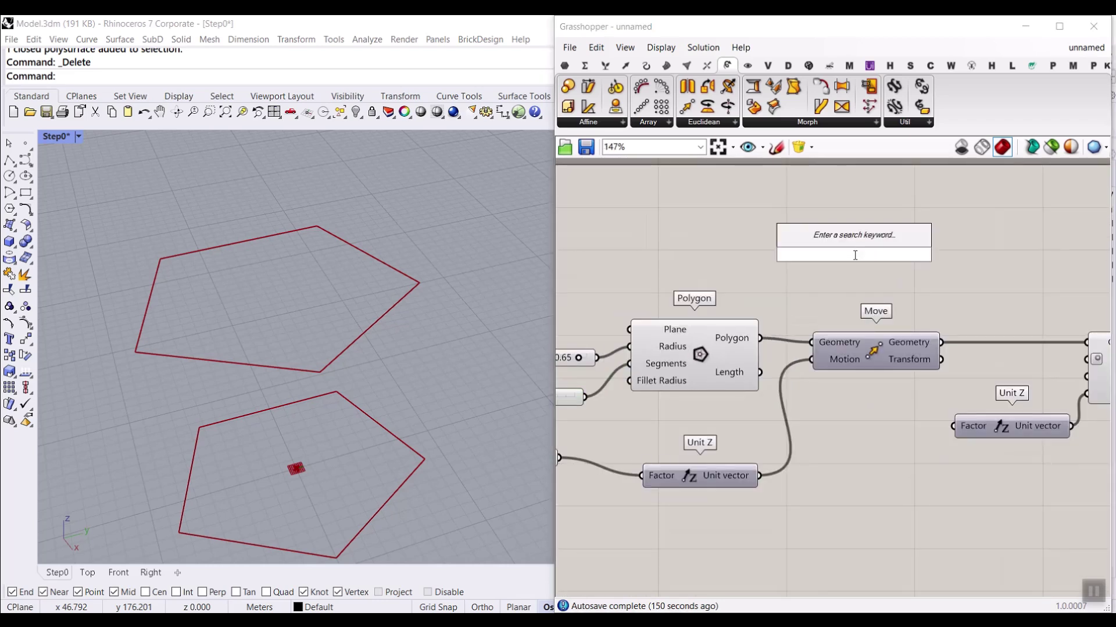
text(//360)
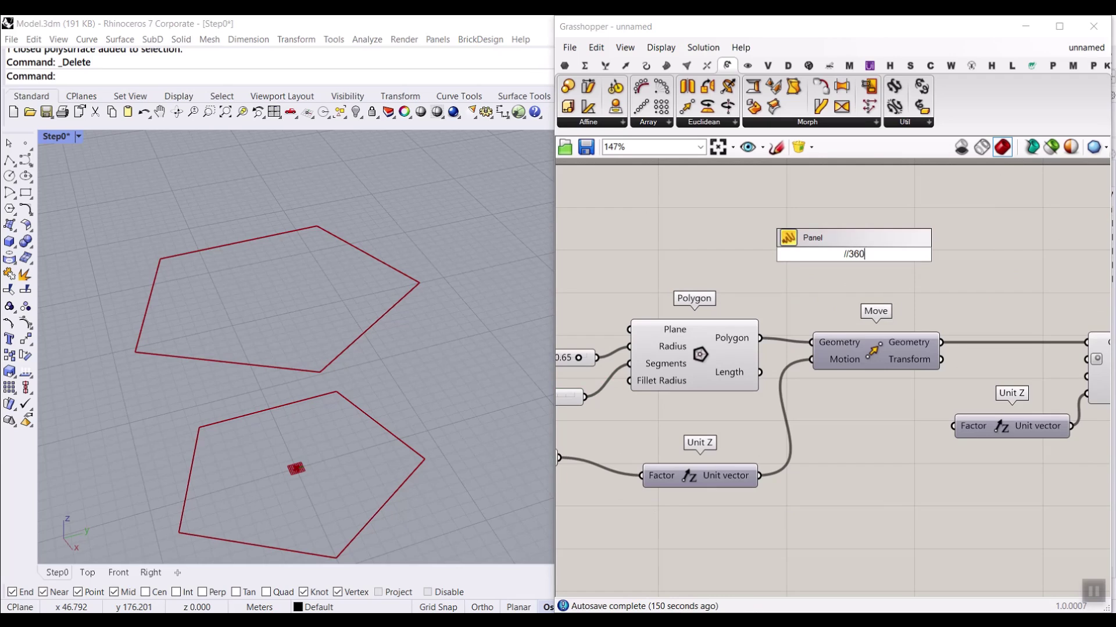
key(Return)
scroll(850, 239, up, 2)
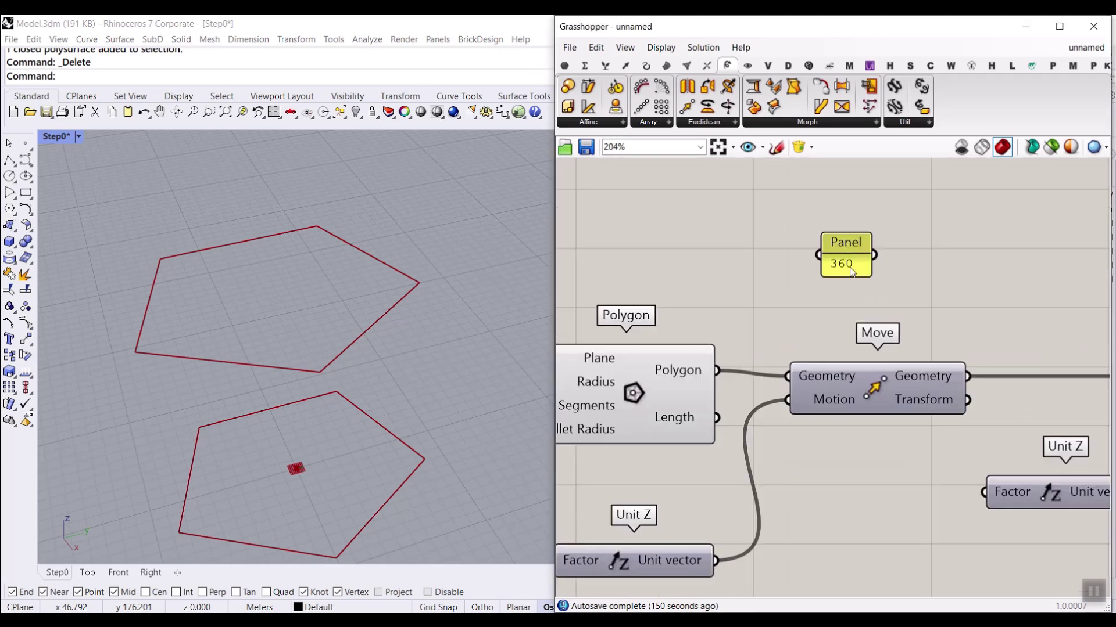
drag(850, 272, 628, 250)
right_drag(628, 250, 849, 288)
scroll(843, 282, up, 2)
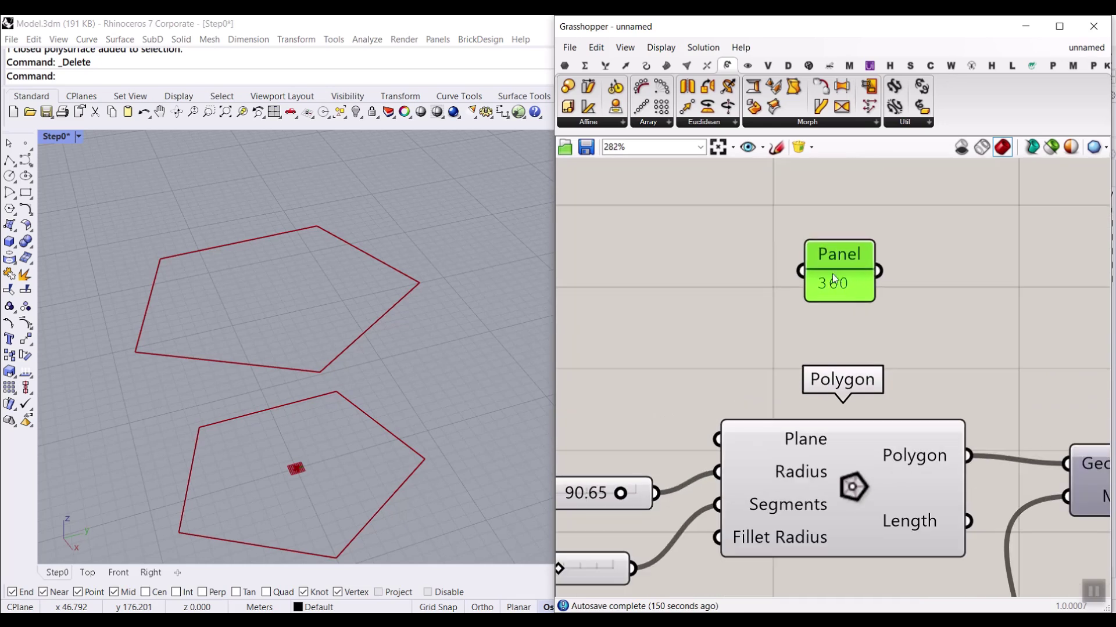
Step: Add a Division component with the 360 panel as A and the polygon's segments slider as B
click(587, 68)
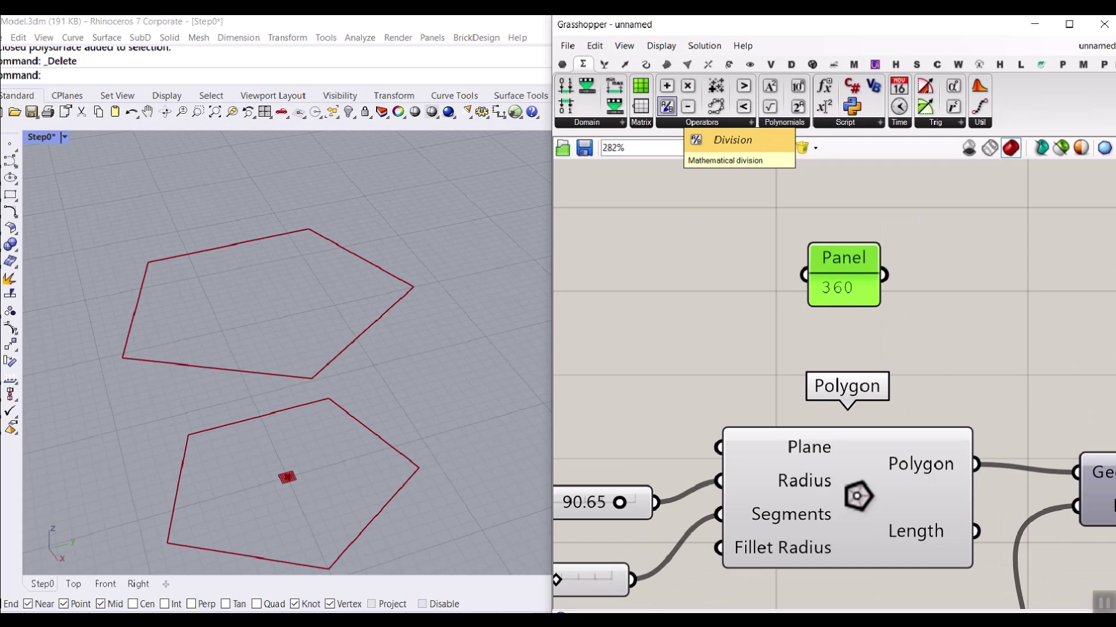
drag(945, 318, 952, 311)
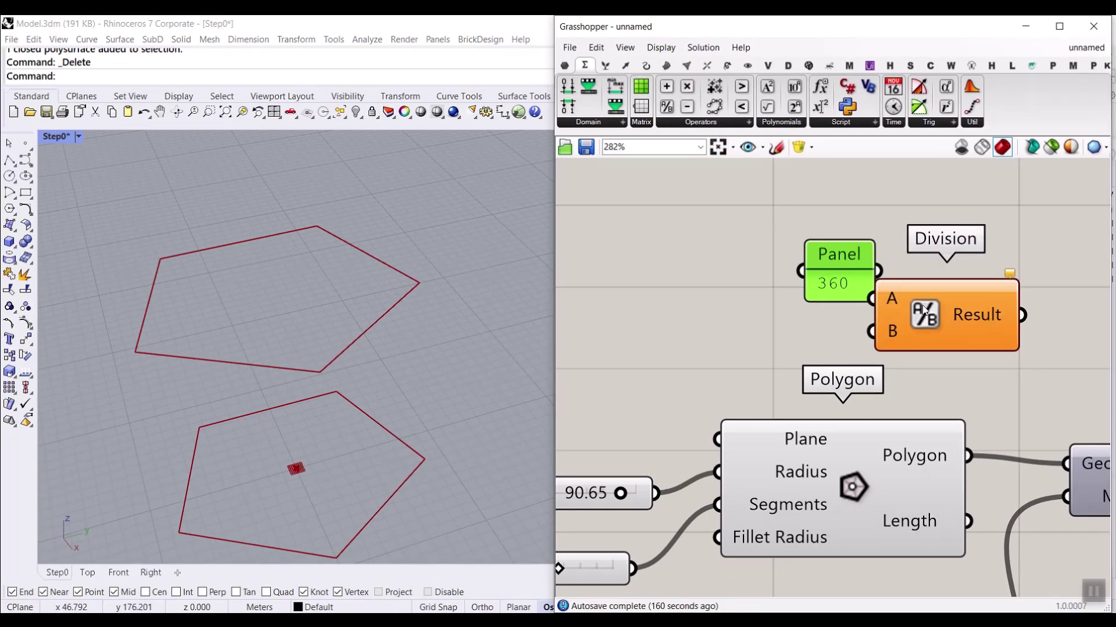
drag(912, 280, 911, 292)
scroll(743, 372, down, 2)
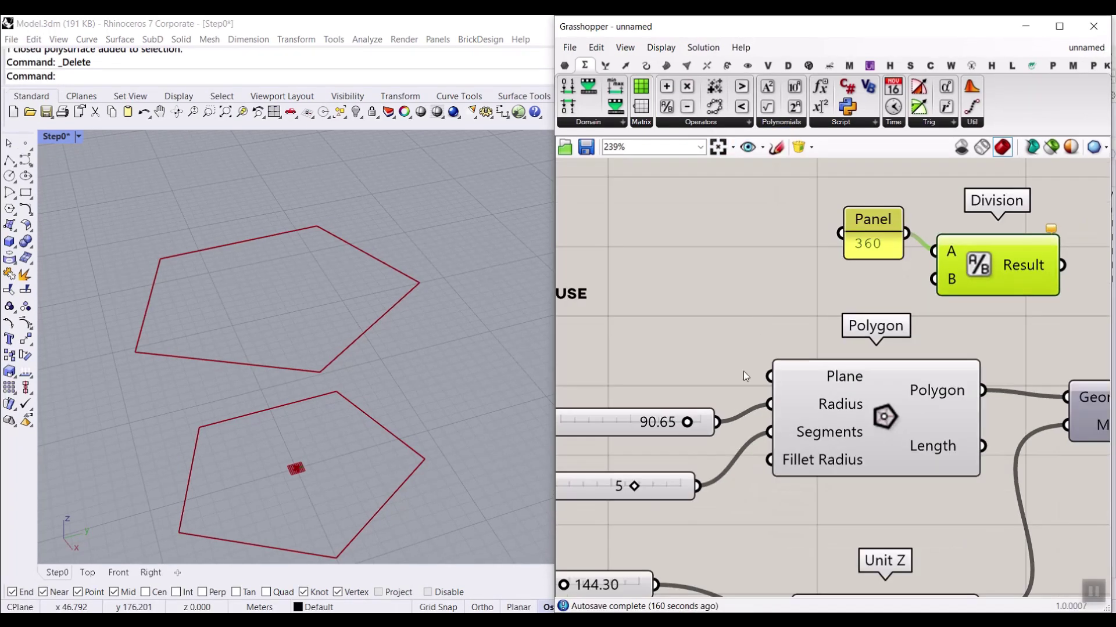
drag(697, 486, 933, 280)
right_drag(821, 313, 599, 333)
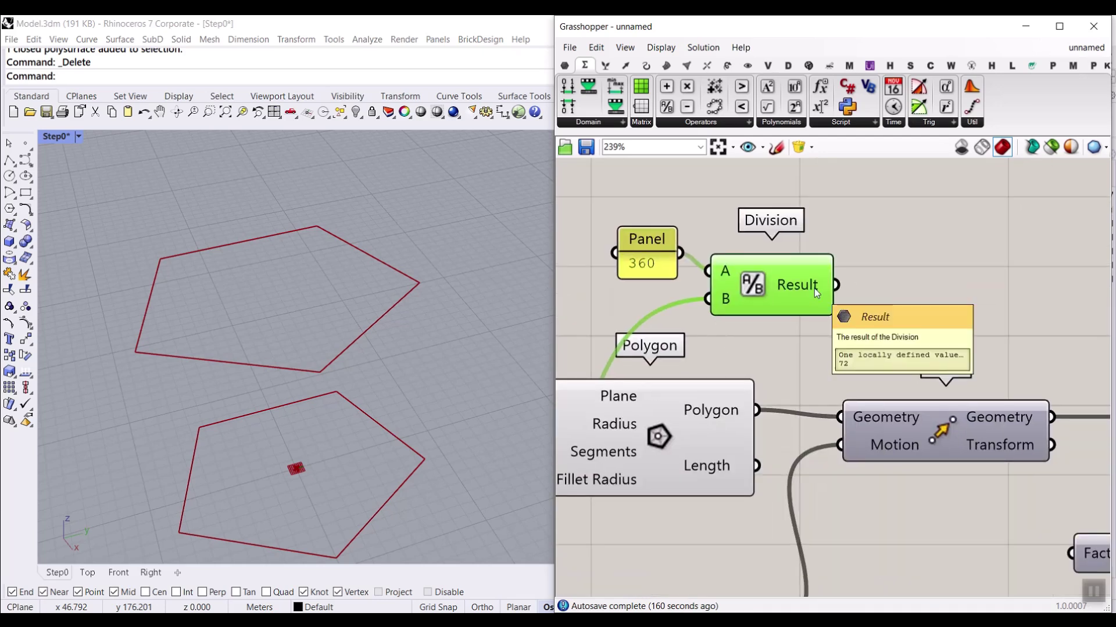
Step: Align the Division component with its panel and feed its result into input A of a second Division component
right_drag(814, 289, 725, 351)
drag(688, 342, 731, 327)
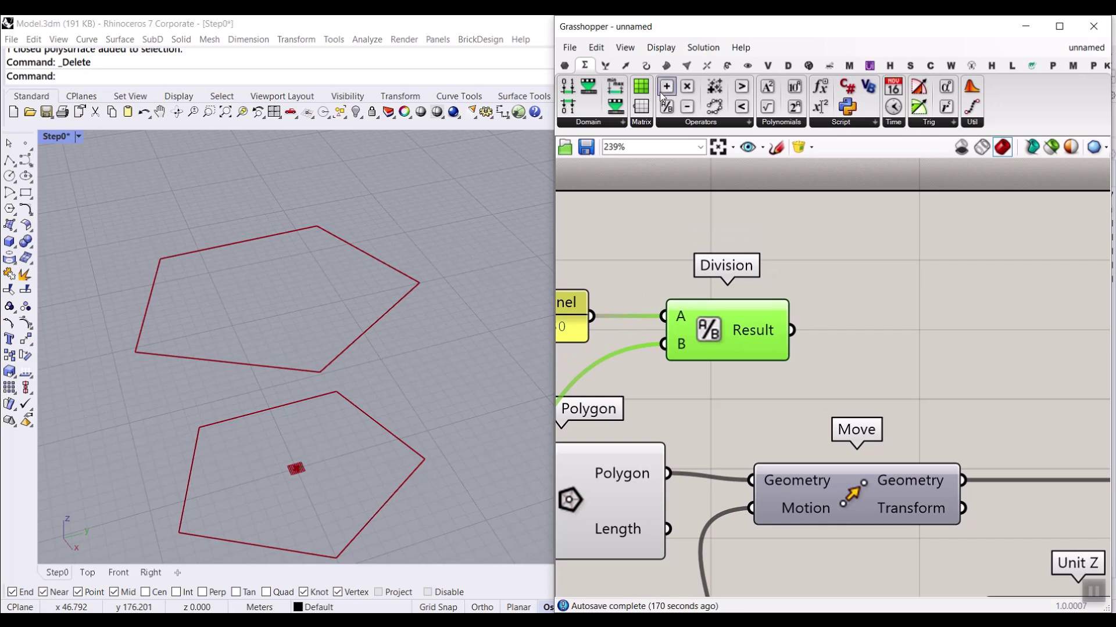
drag(905, 374, 905, 375)
drag(792, 330, 895, 279)
right_drag(614, 241, 670, 292)
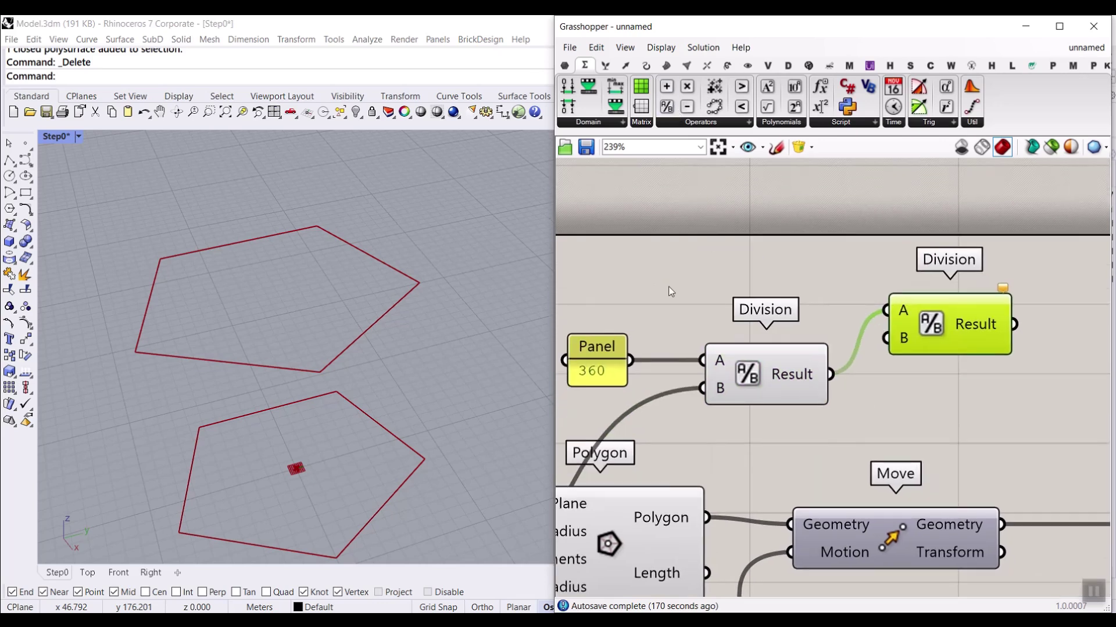
Step: Add a panel containing 2 and connect it to input B of the second Division component
double_click(671, 292)
text(//2)
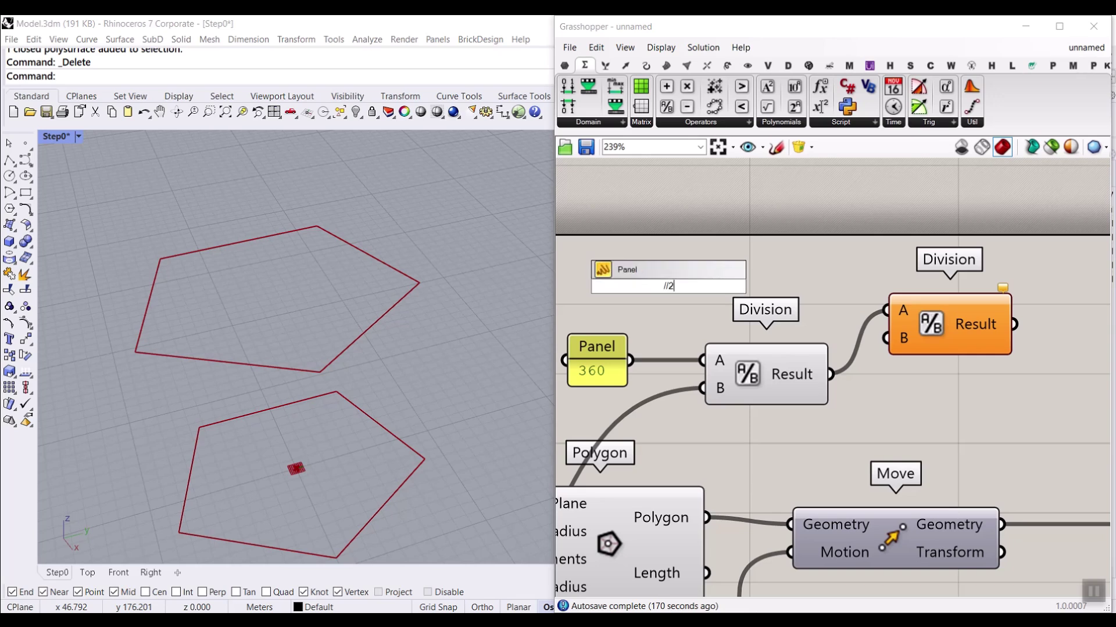
key(Return)
drag(691, 286, 886, 338)
Step: Connect the second Division's result to the Angle input of Rotate 3D
right_drag(922, 327, 691, 281)
scroll(690, 280, down, 3)
drag(761, 287, 899, 423)
scroll(834, 400, down, 4)
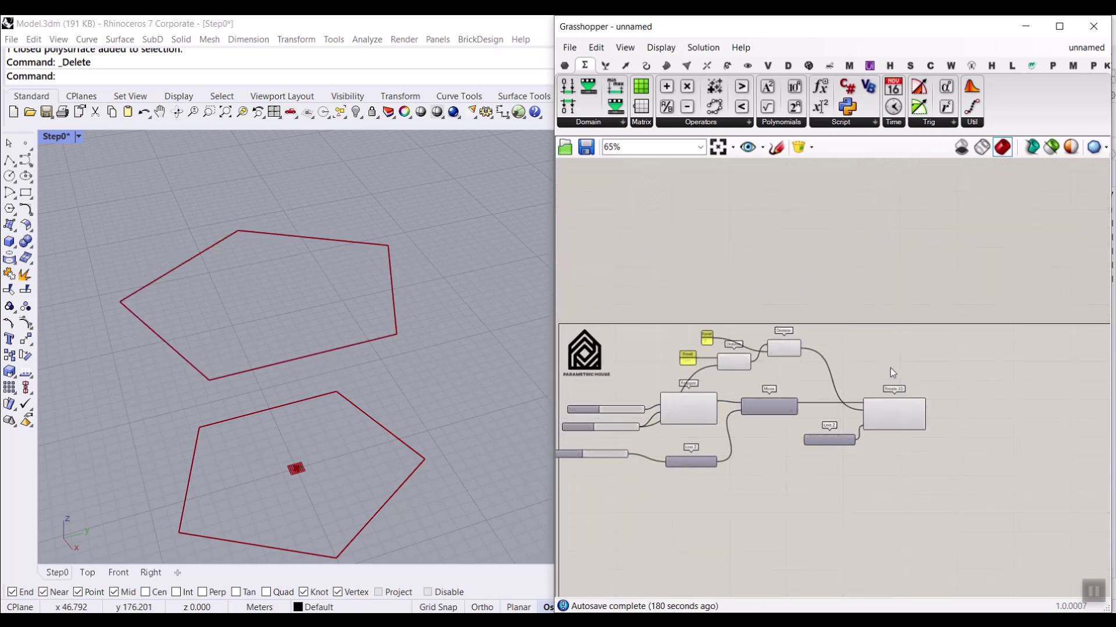
scroll(950, 417, up, 3)
Step: Bake the rotated upper polygon from Rotate 3D's Geometry output with the default attributes
click(849, 413)
right_drag(465, 398, 361, 386)
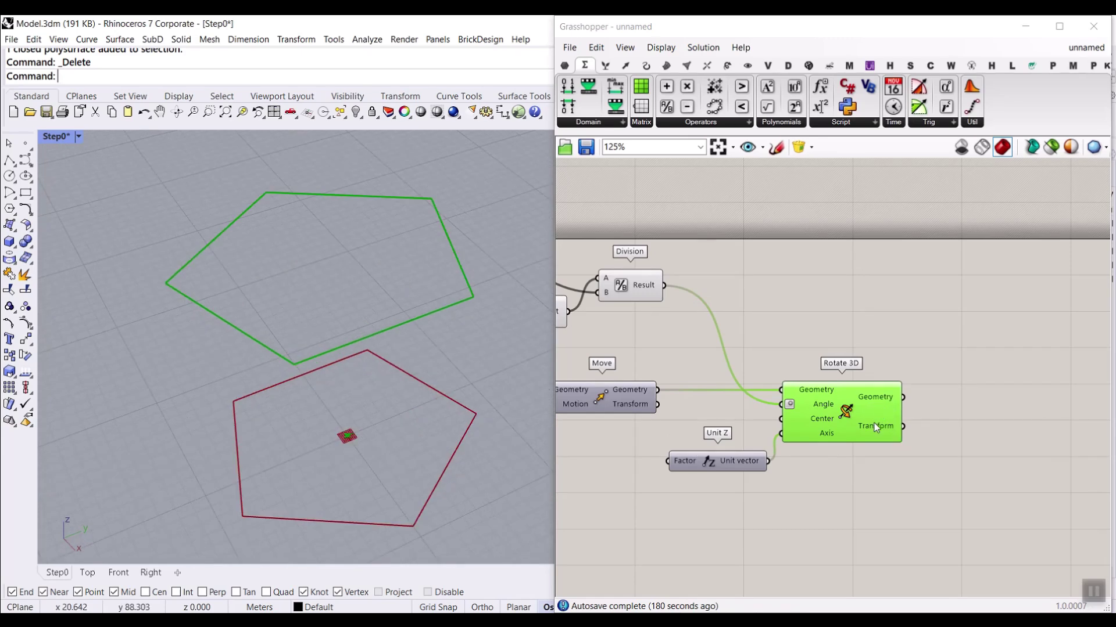
right_click(882, 399)
click(902, 419)
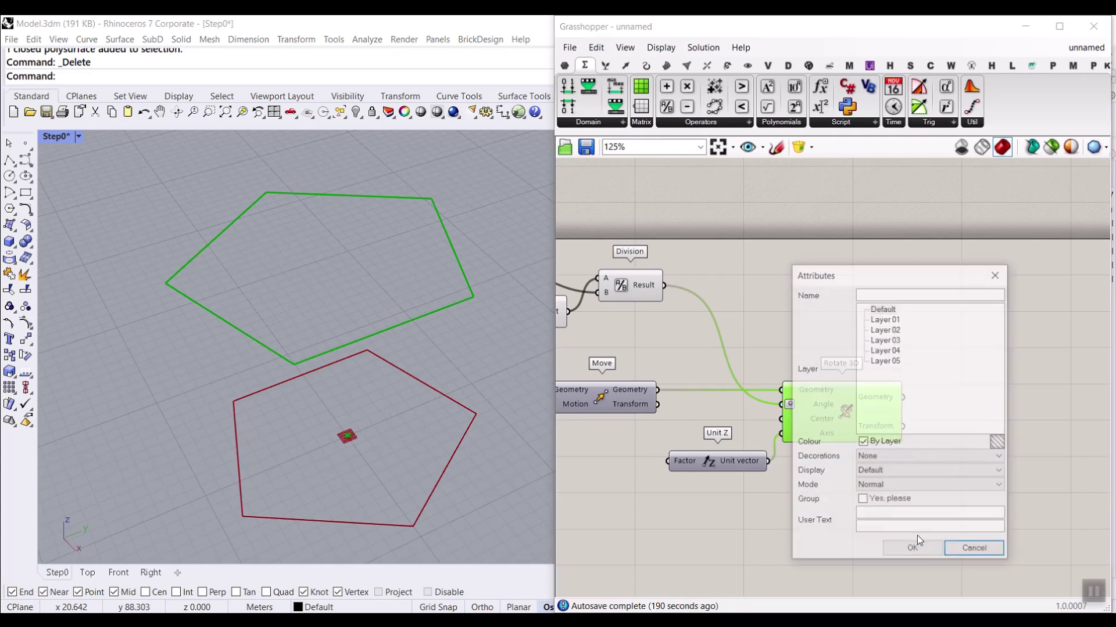
click(901, 555)
Step: Bake the base polygon from the Polygon component with the default attributes and close the Grasshopper window
scroll(732, 410, down, 2)
right_drag(732, 410, 898, 413)
scroll(726, 401, up, 2)
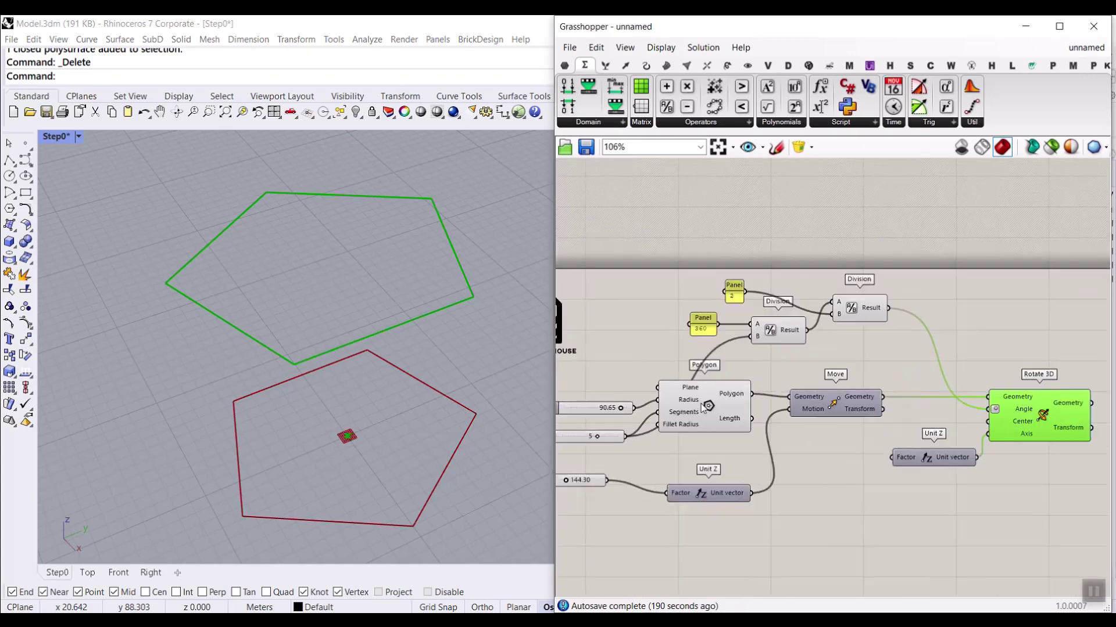
right_click(736, 390)
click(755, 409)
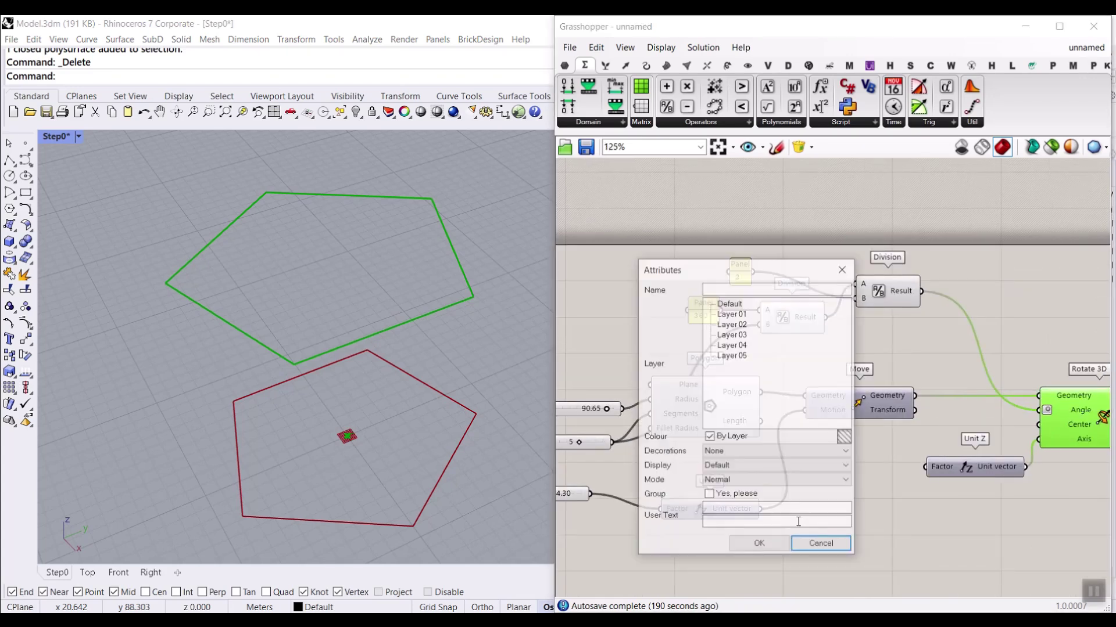
click(785, 547)
click(1094, 26)
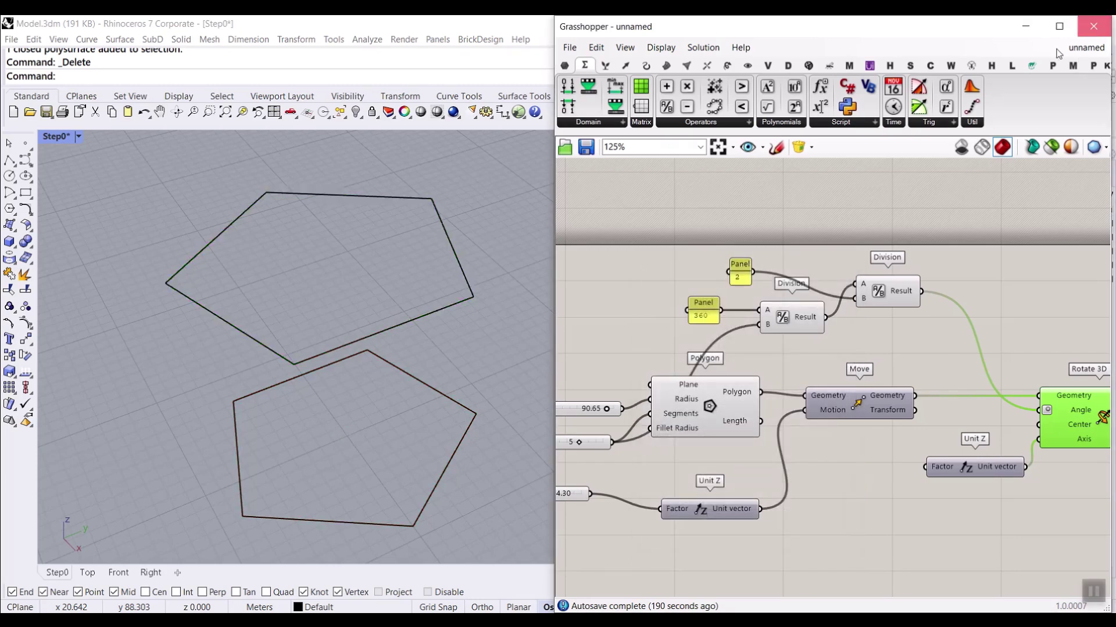
Step: Create a triangular surface from corner points, joining one base polygon edge to the nearest corner of the upper polygon
click(10, 225)
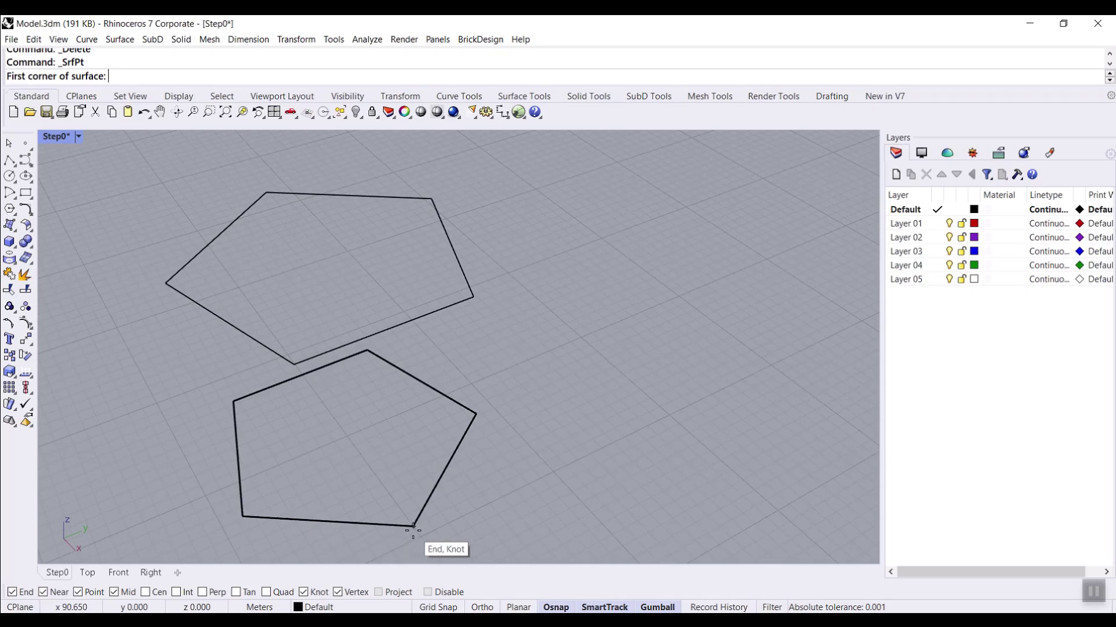
click(242, 516)
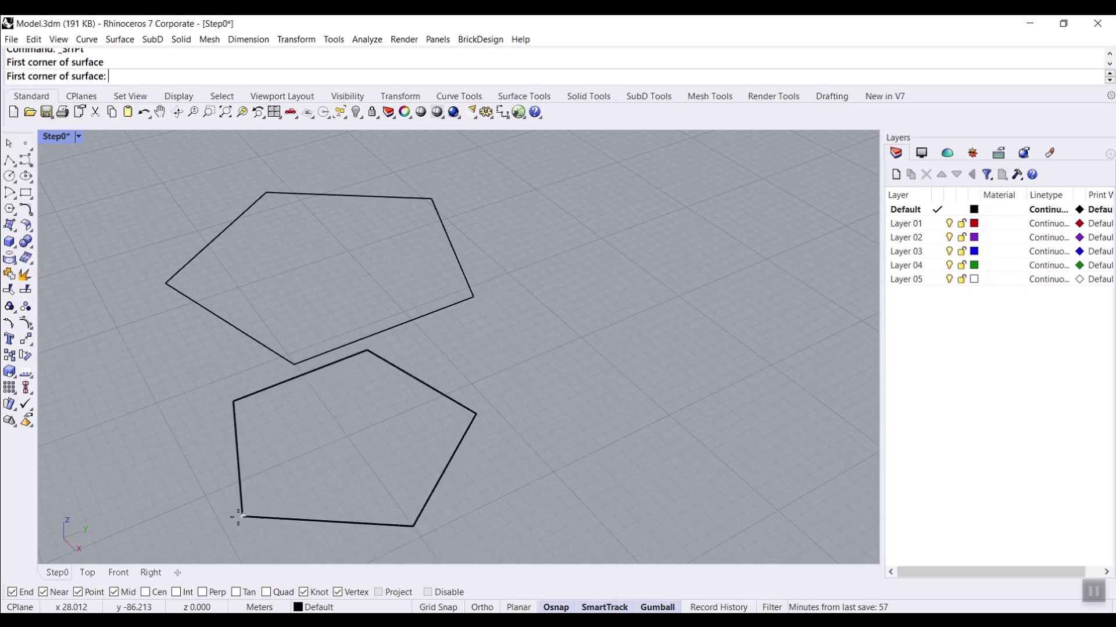
click(293, 364)
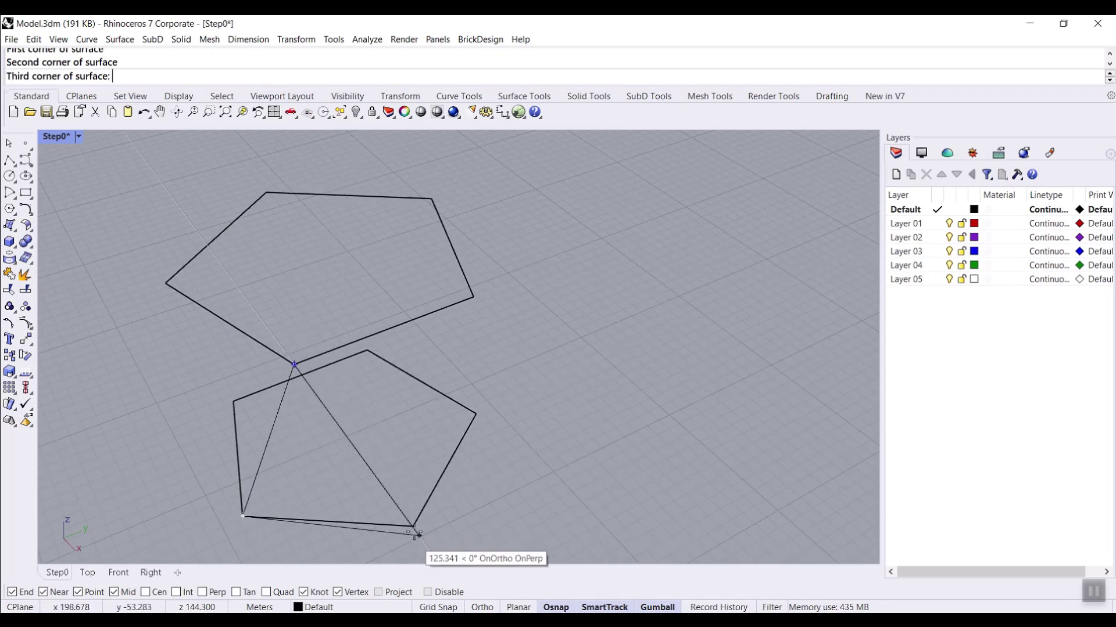
click(413, 526)
key(Return)
Step: Try to build a second triangular surface from the adjacent base edge to an upper polygon corner, and undo it
right_drag(452, 475, 311, 438)
key(Return)
click(317, 471)
click(395, 274)
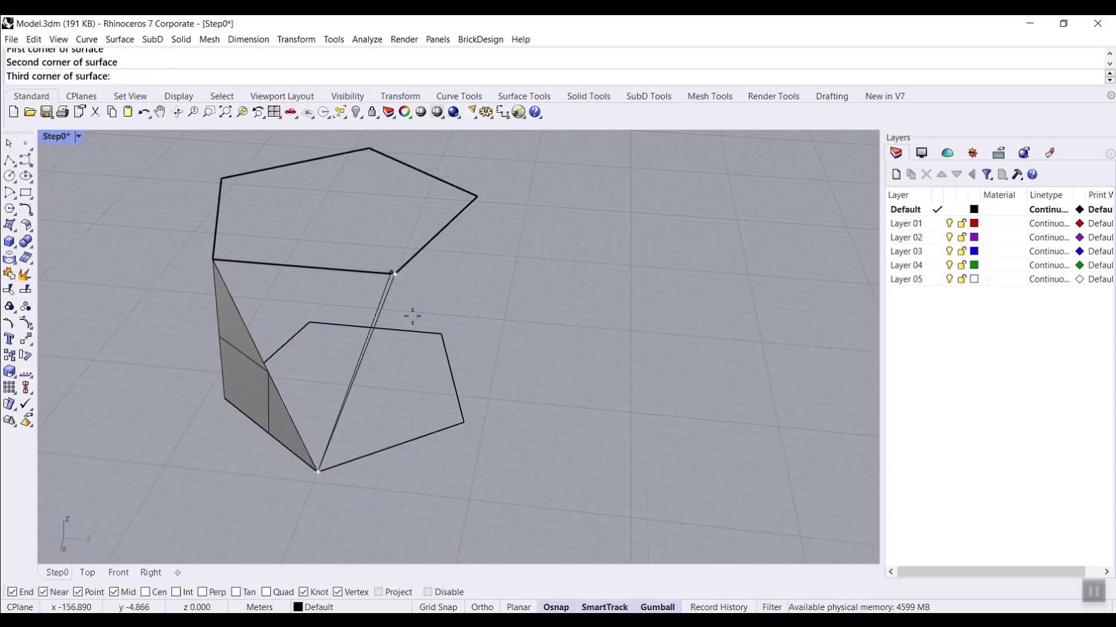
click(460, 423)
key(Return)
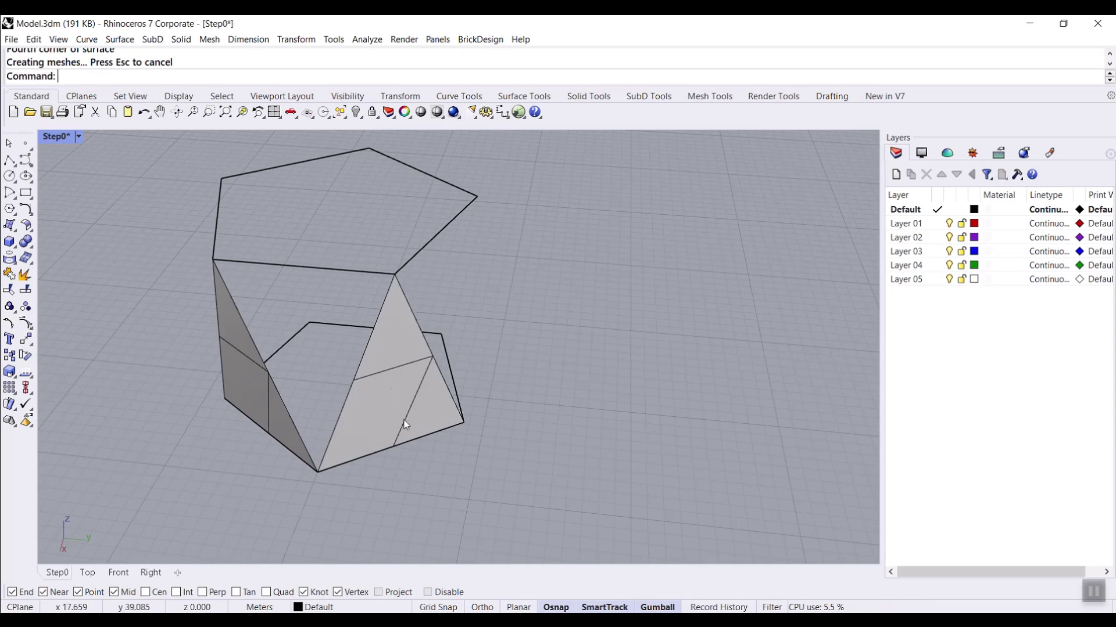
key(ctrl+z)
Step: Polar array the triangular surface around the origin with 5 items over a full 360 degrees
click(247, 388)
text(ArrayPolar)
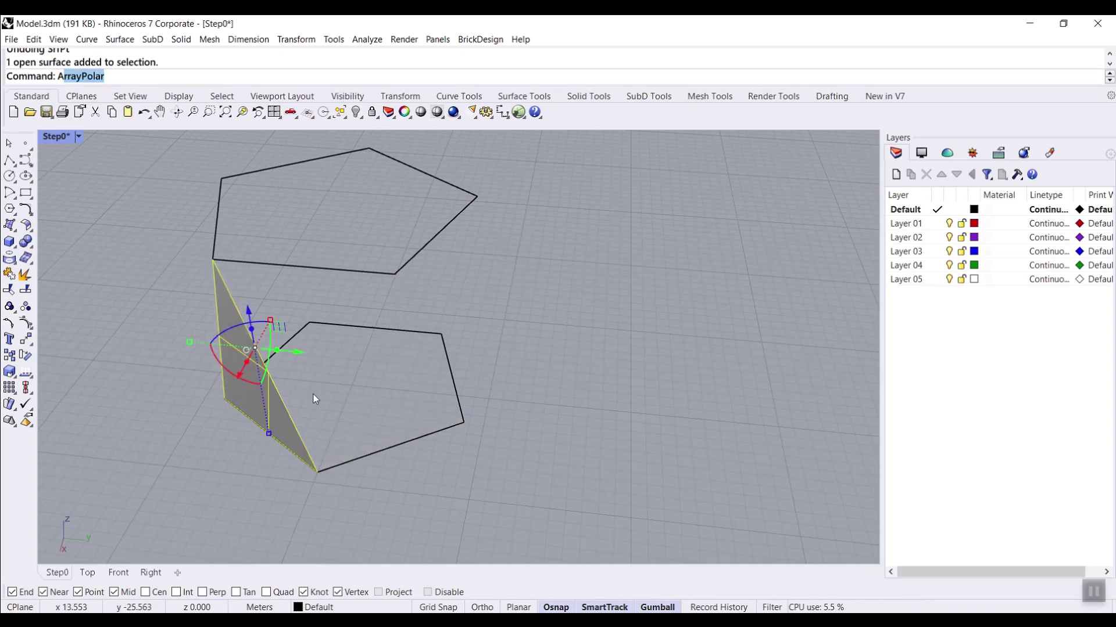
key(Return)
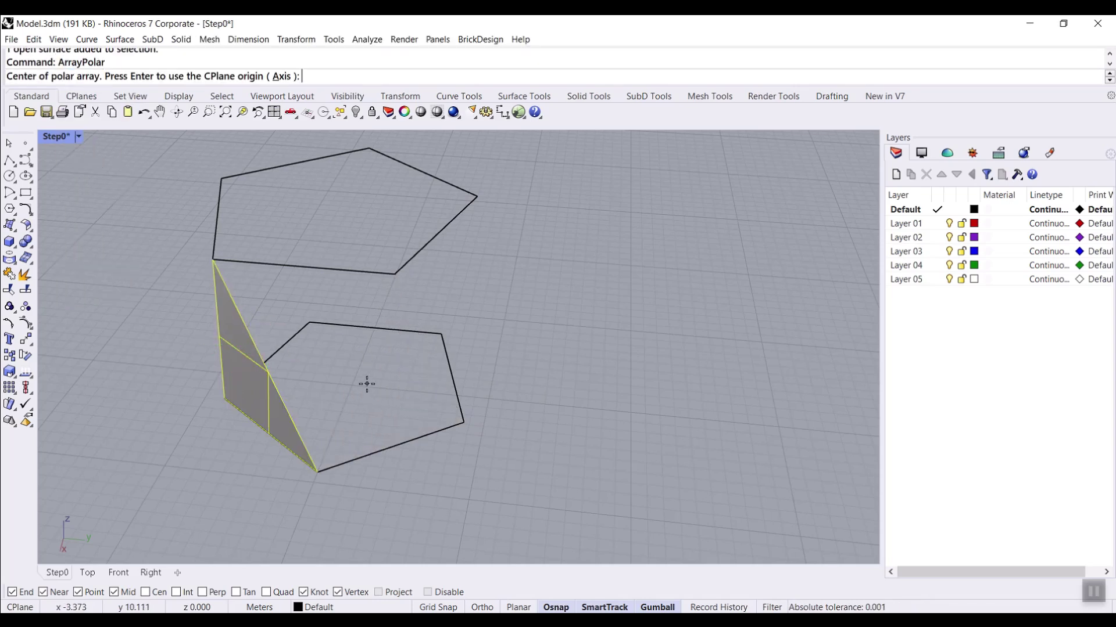
text(0)
key(Return)
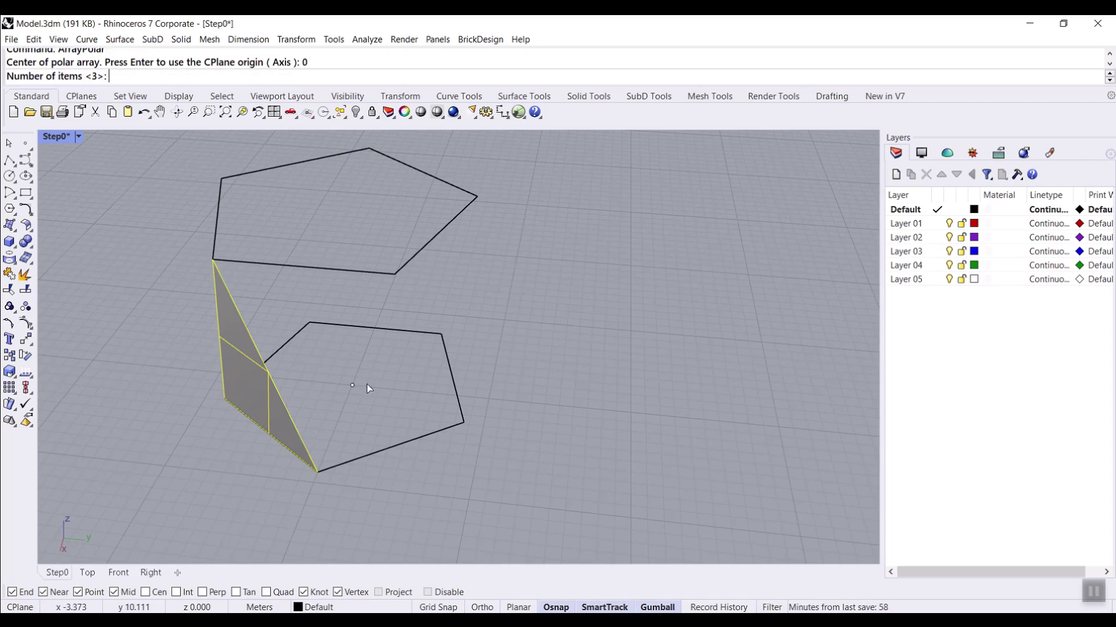
text(5)
key(Return)
key(Return)
key(Return)
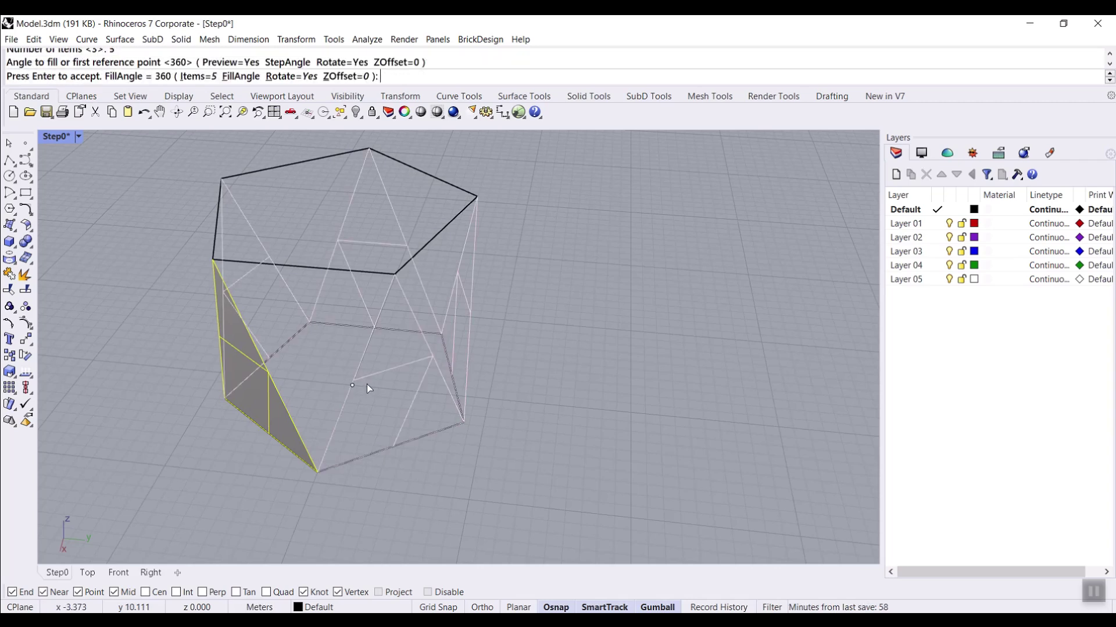
Step: Undo the polar array and the triangular surface so only the two baked polygons stay in the model
right_drag(329, 379, 576, 383)
key(ctrl+z)
key(ctrl+z)
right_drag(477, 347, 421, 390)
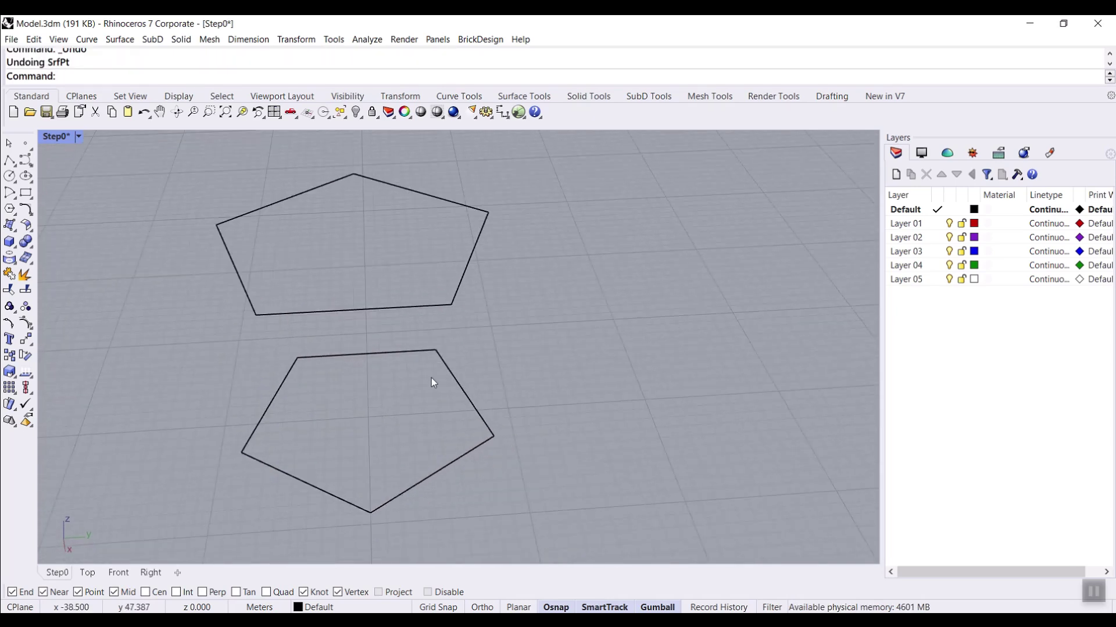
Step: Reopen Grasshopper and add two Curve parameters, one fed by the Polygon output and one by the Rotate 3D geometry
click(518, 113)
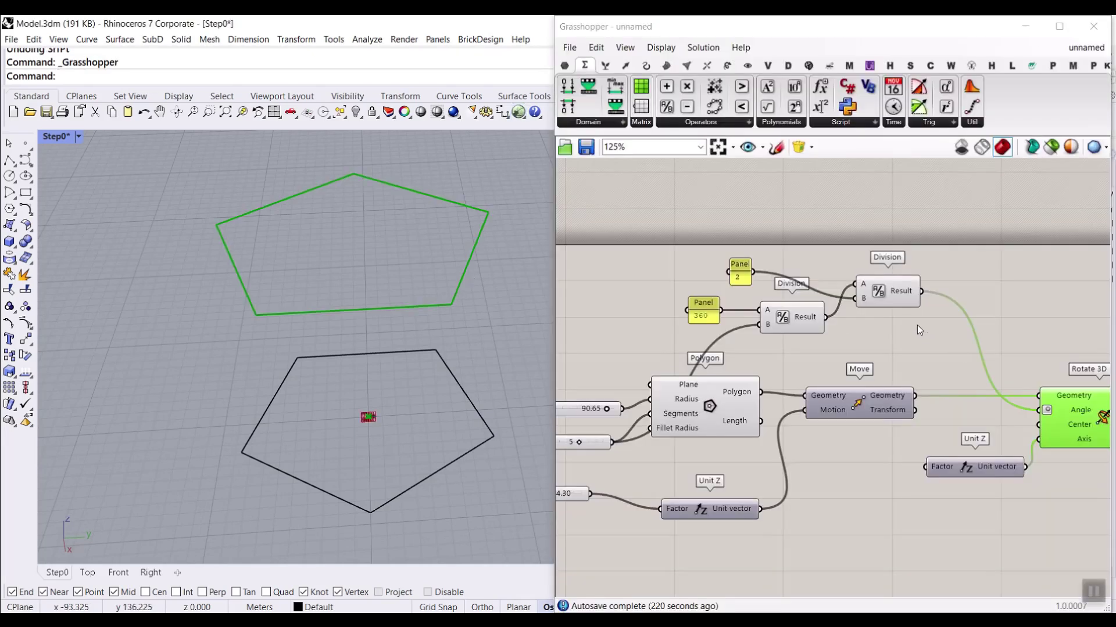
scroll(818, 317, down, 3)
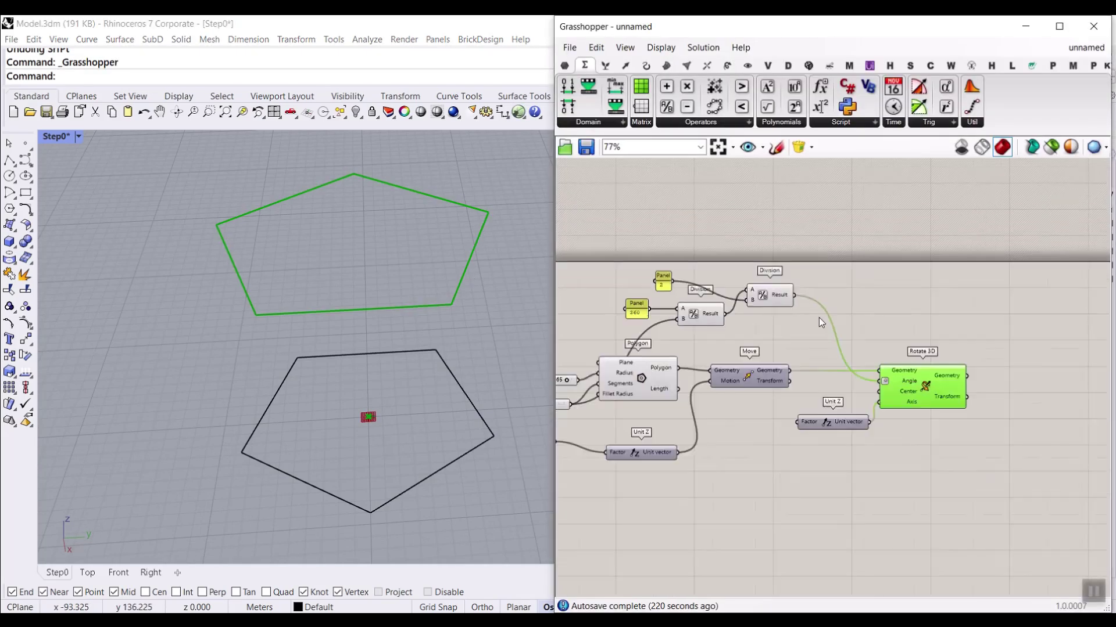
click(564, 66)
drag(723, 370, 745, 315)
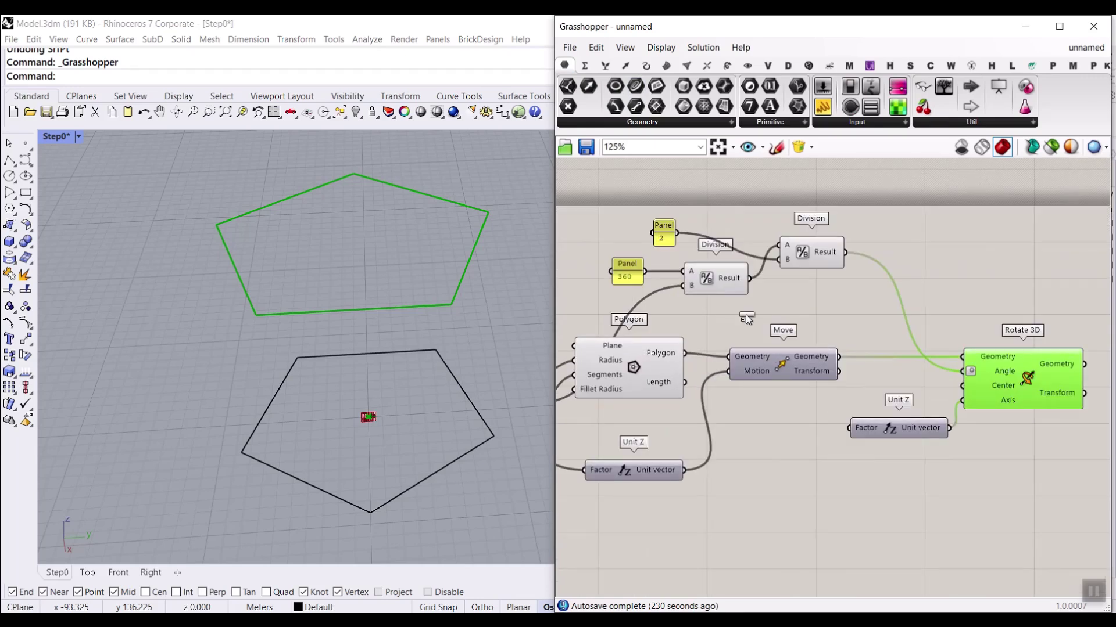
scroll(720, 354, up, 4)
drag(674, 351, 851, 324)
scroll(596, 303, down, 5)
scroll(915, 305, up, 3)
drag(744, 342, 849, 340)
right_drag(808, 333, 909, 308)
scroll(907, 308, down, 6)
right_drag(946, 352, 857, 364)
Step: Turn off the preview of all components except the two Curve parameters, and check which polygon each parameter holds
drag(784, 376, 593, 270)
right_click(649, 236)
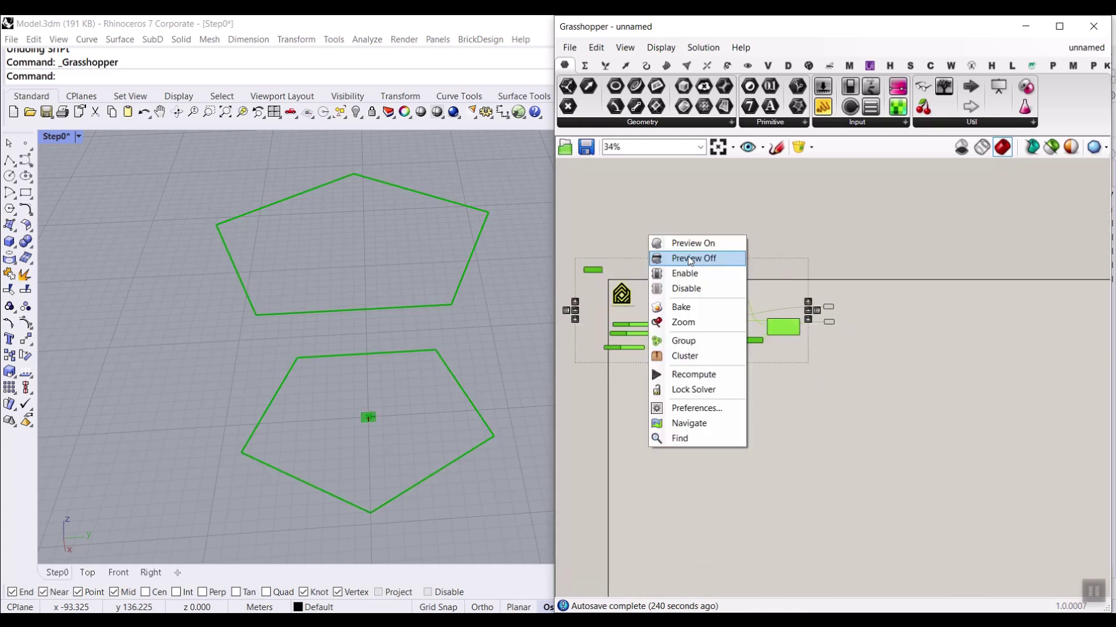
click(691, 259)
scroll(718, 350, up, 6)
click(684, 309)
click(691, 406)
mouse_move(372, 341)
right_down()
mouse_move(356, 341)
mouse_move(390, 350)
right_up()
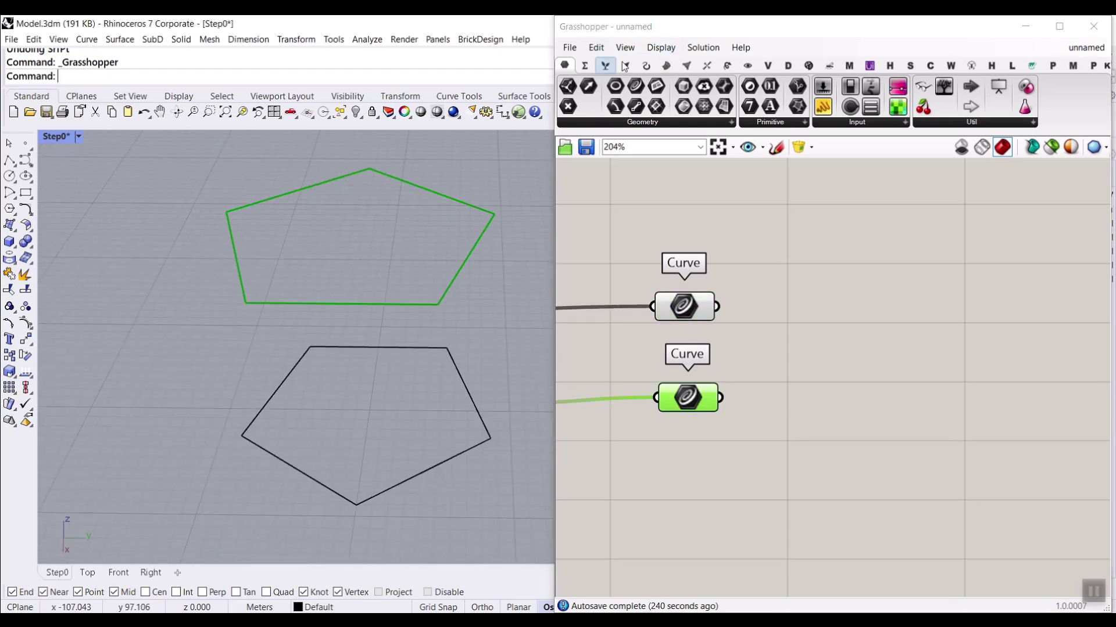
Step: Add two Explode components and connect each Curve parameter to the Curve input of its own Explode
click(646, 65)
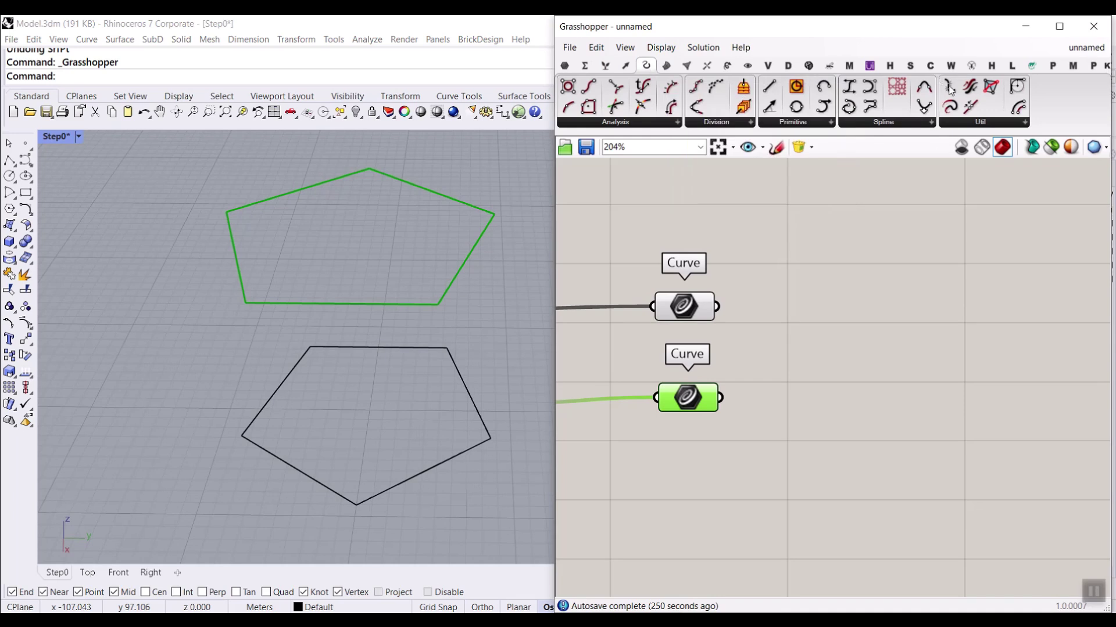
drag(949, 87, 899, 399)
drag(722, 399, 815, 381)
drag(897, 393, 826, 300)
key(ctrl+c)
key(ctrl+v)
drag(720, 306, 781, 301)
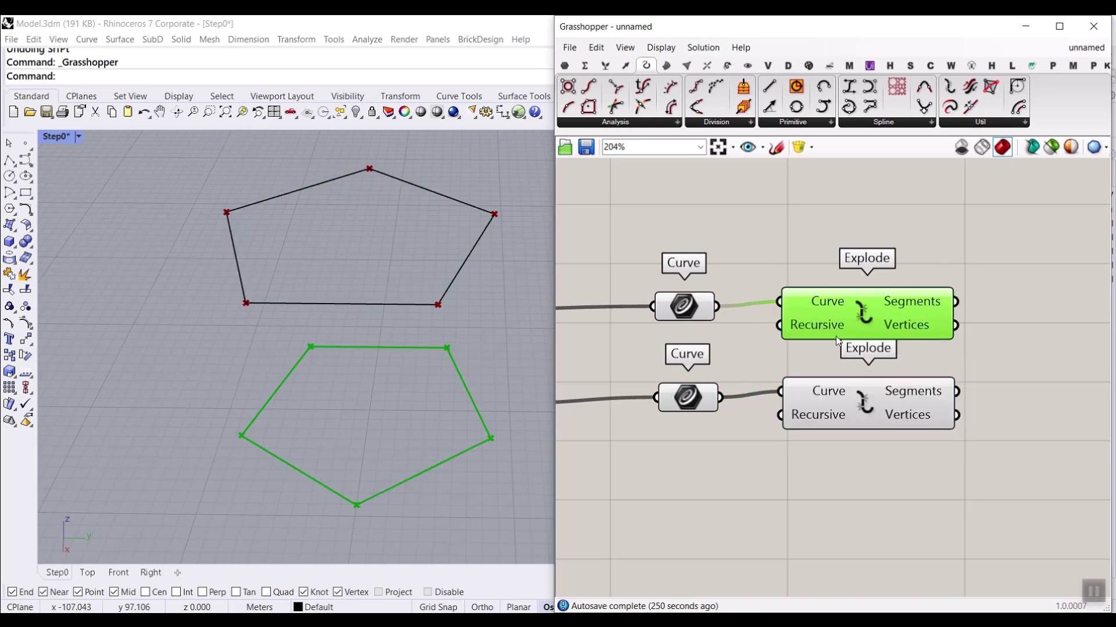
Step: Add an Extrude Point component after the two Explode components
right_drag(987, 375, 816, 365)
click(895, 367)
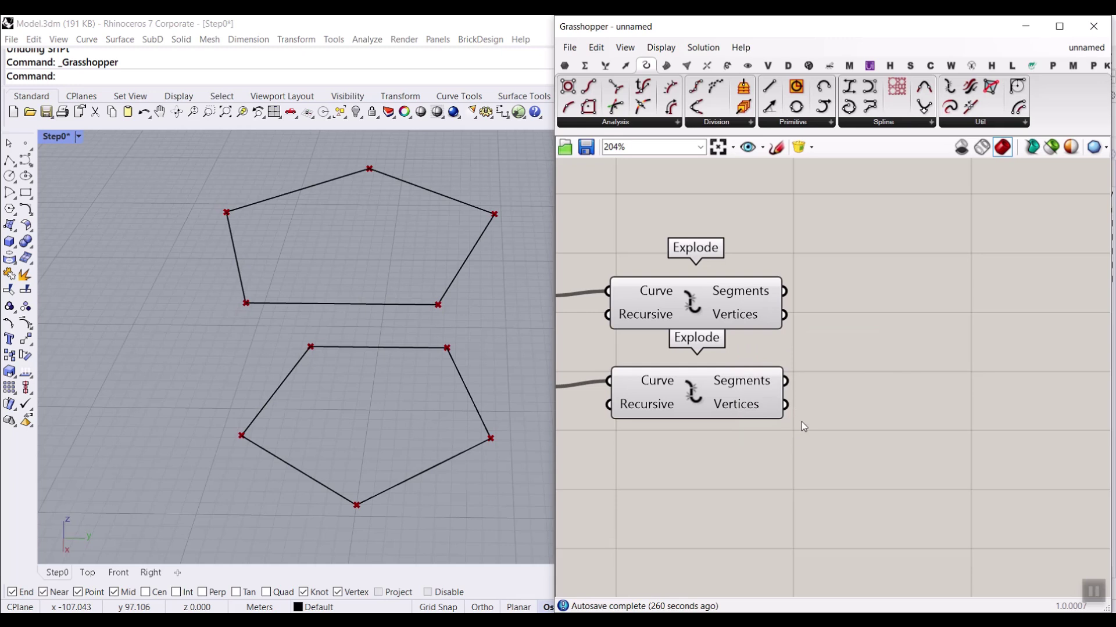
click(663, 68)
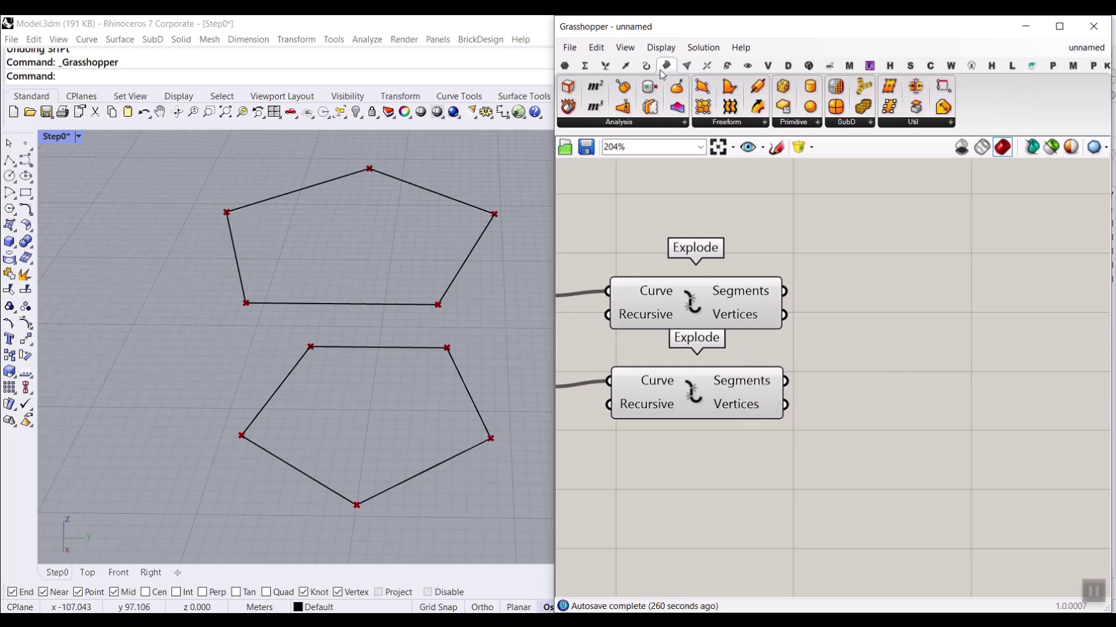
click(748, 123)
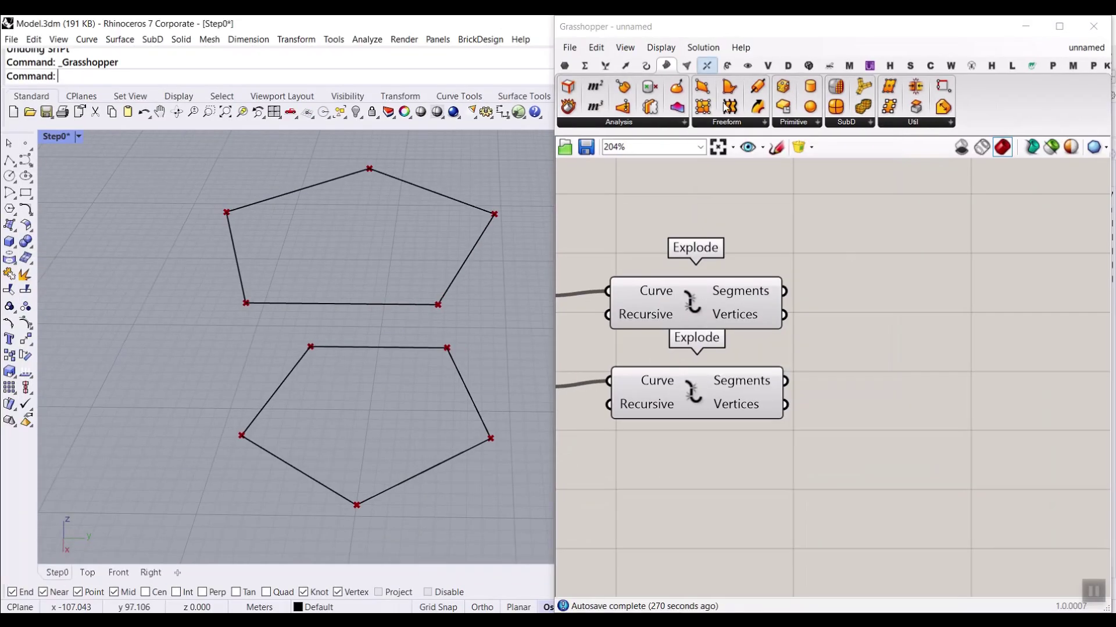
click(745, 123)
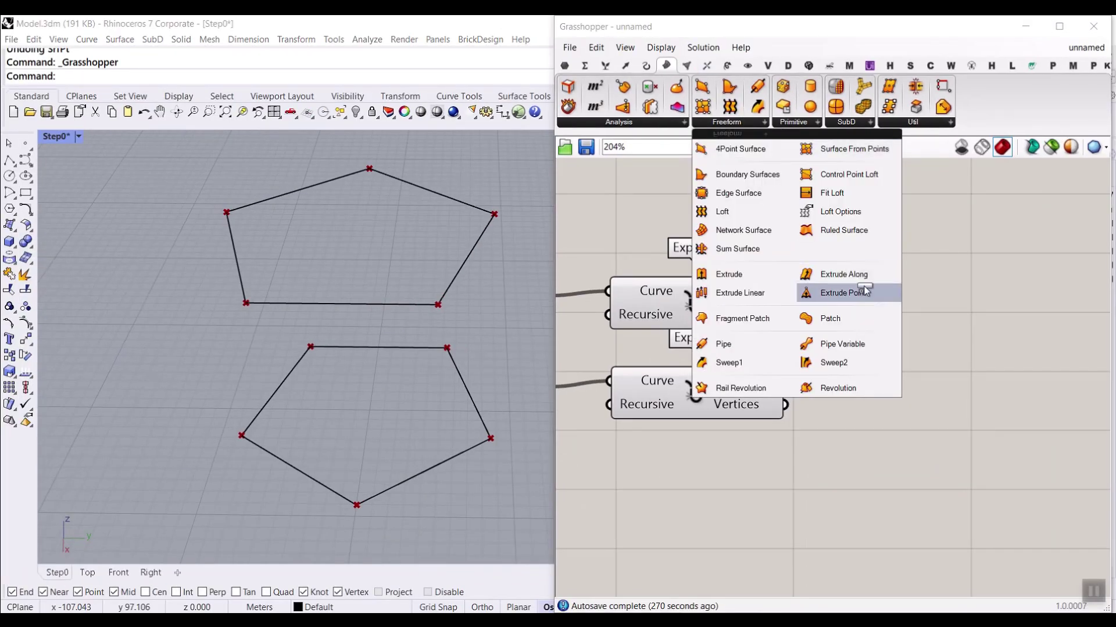
click(861, 290)
click(895, 348)
drag(895, 348, 904, 329)
scroll(904, 330, up, 3)
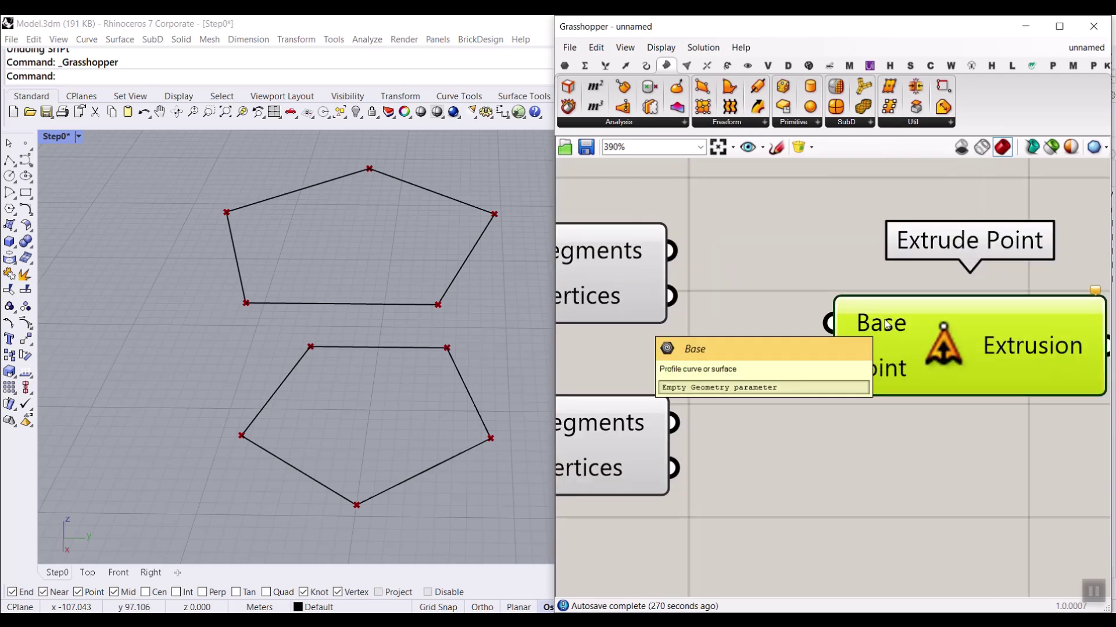
scroll(887, 325, down, 2)
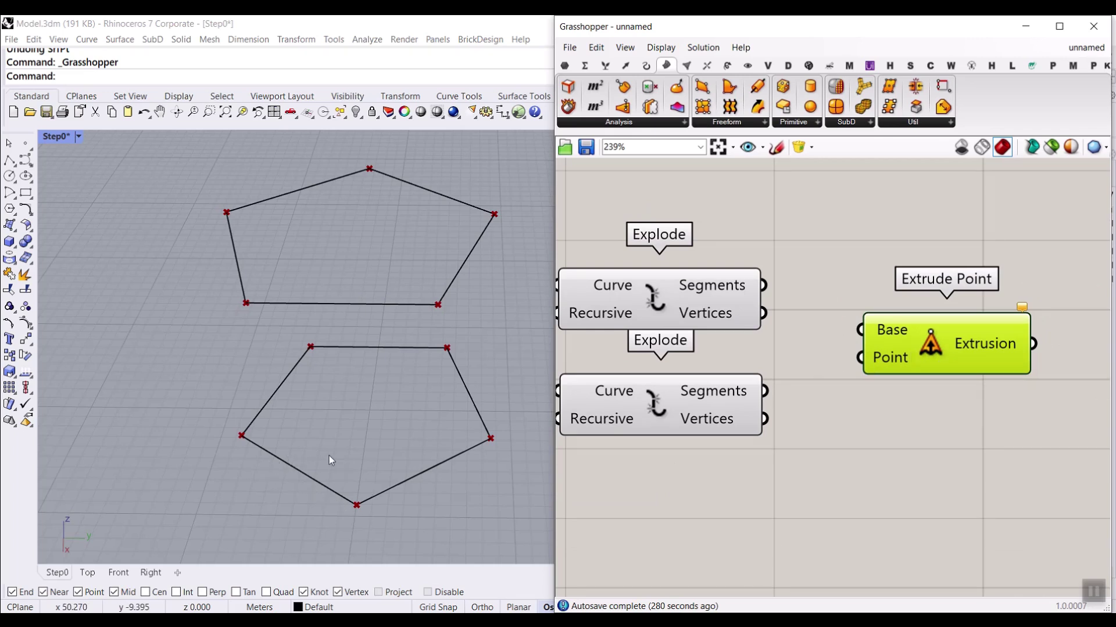
Step: Connect the base polygon's Segments to Extrude Point's Base and the raised polygon's Vertices to its Point input
click(644, 400)
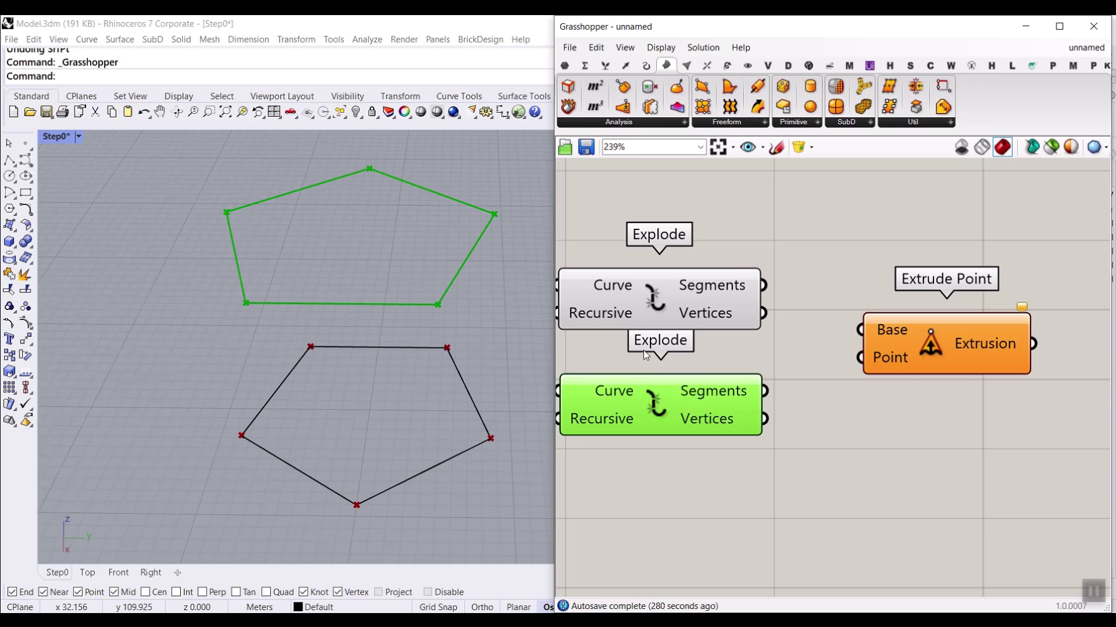
click(668, 292)
scroll(699, 289, up, 1)
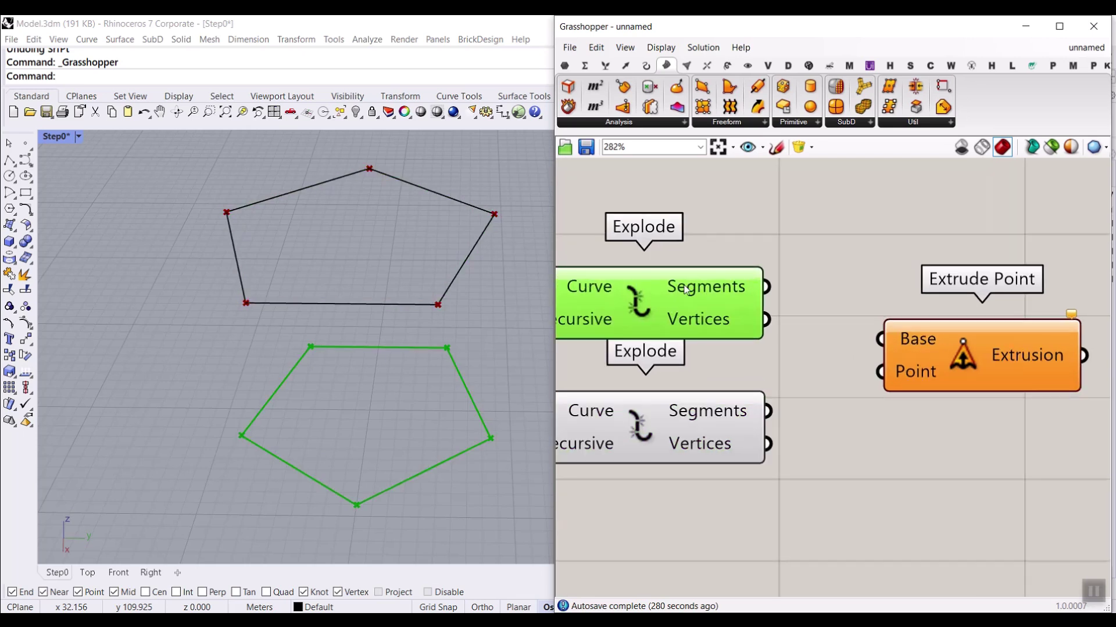
drag(766, 287, 879, 339)
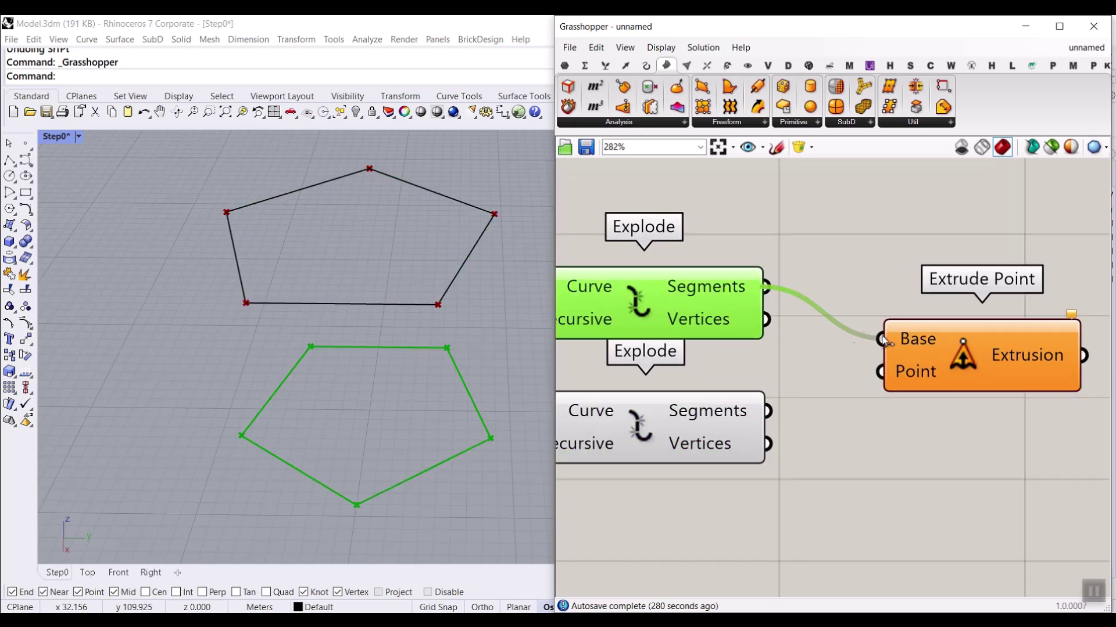
click(653, 441)
drag(775, 445, 880, 372)
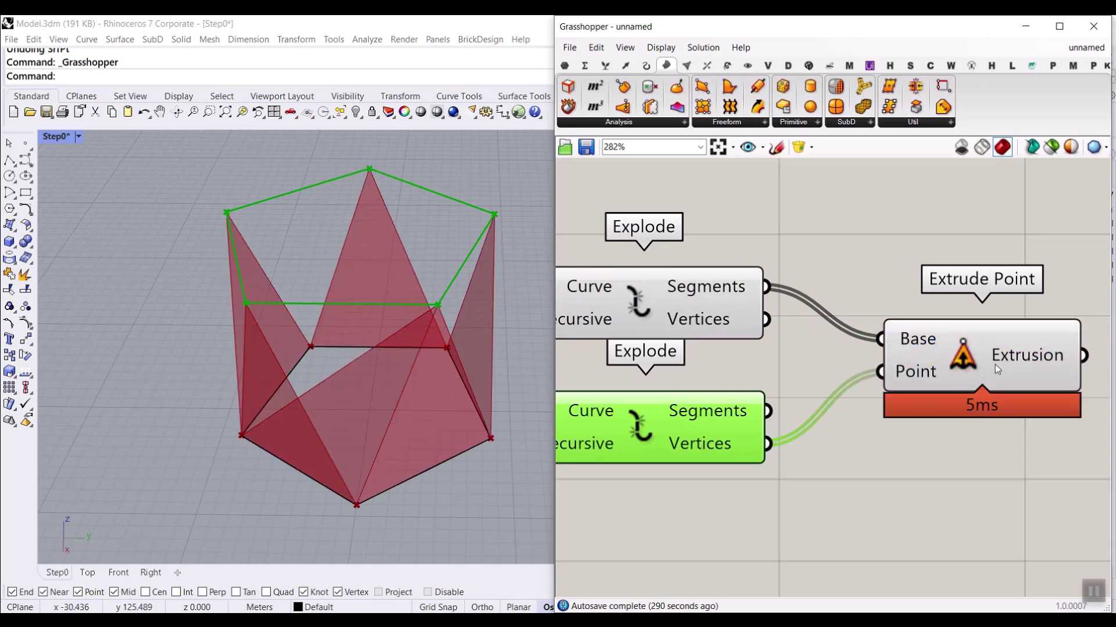
right_drag(970, 344, 831, 341)
drag(825, 341, 824, 322)
click(717, 391)
right_drag(364, 403, 339, 460)
scroll(337, 461, up, 3)
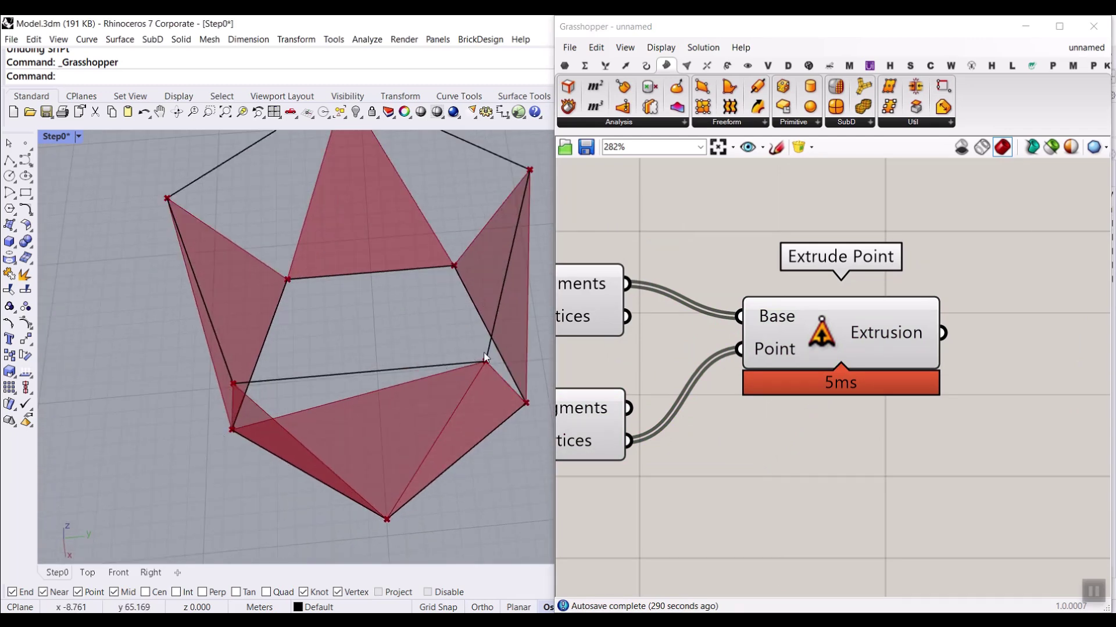
Step: Try baking the Extrude Point surfaces to inspect the side faces, and undo the bake
right_click(893, 331)
click(914, 355)
click(928, 491)
right_drag(400, 463, 410, 354)
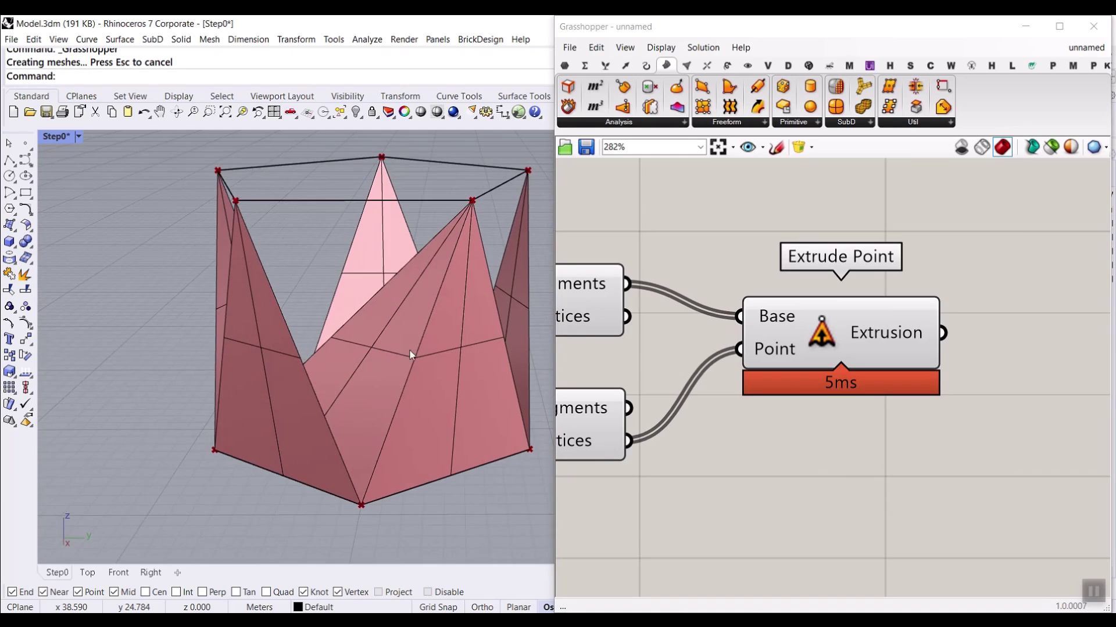
click(409, 351)
click(436, 527)
key(ctrl+z)
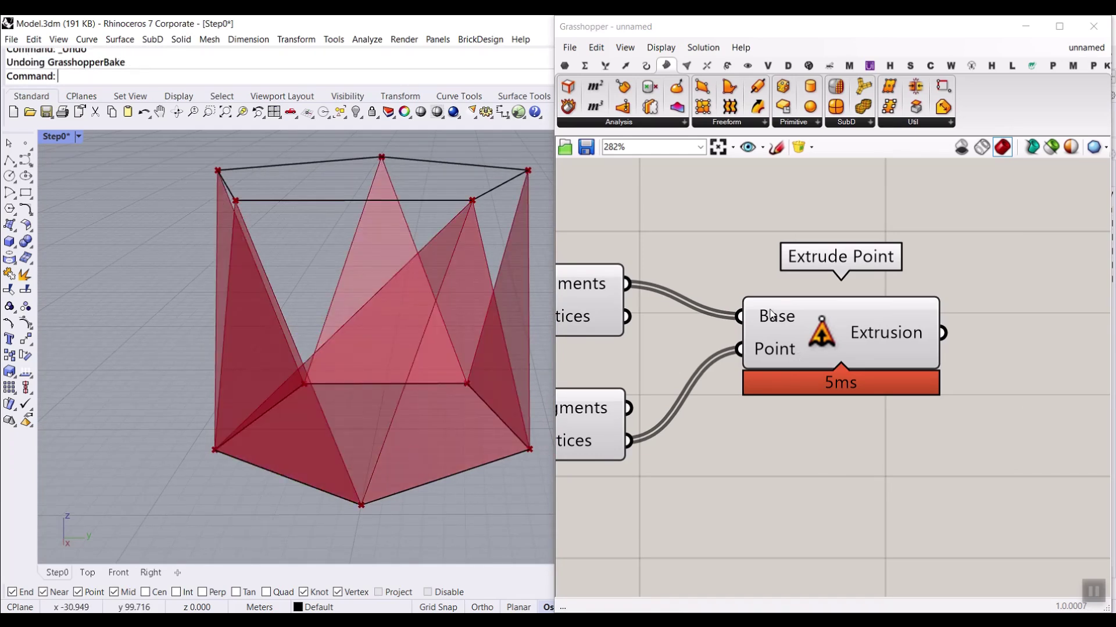
Step: Compare the data in Extrude Point's Base input with the raised polygon's Vertices output
mouse_move(771, 315)
mouse_move(606, 440)
right_drag(407, 345, 360, 396)
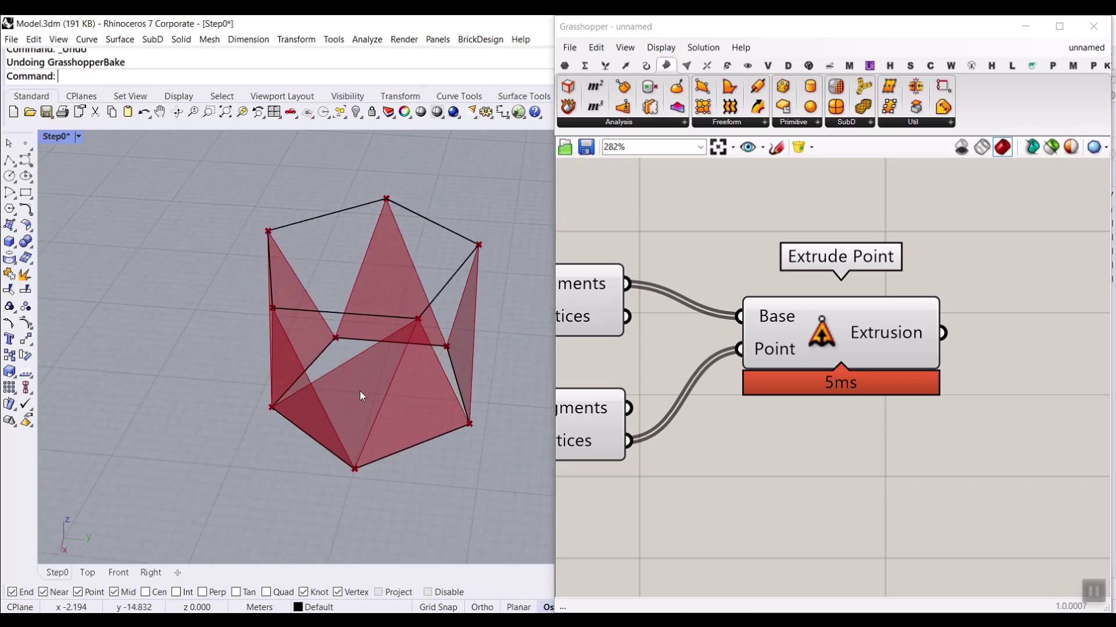
text(0)
key(Escape)
text(1)
key(Escape)
text(2)
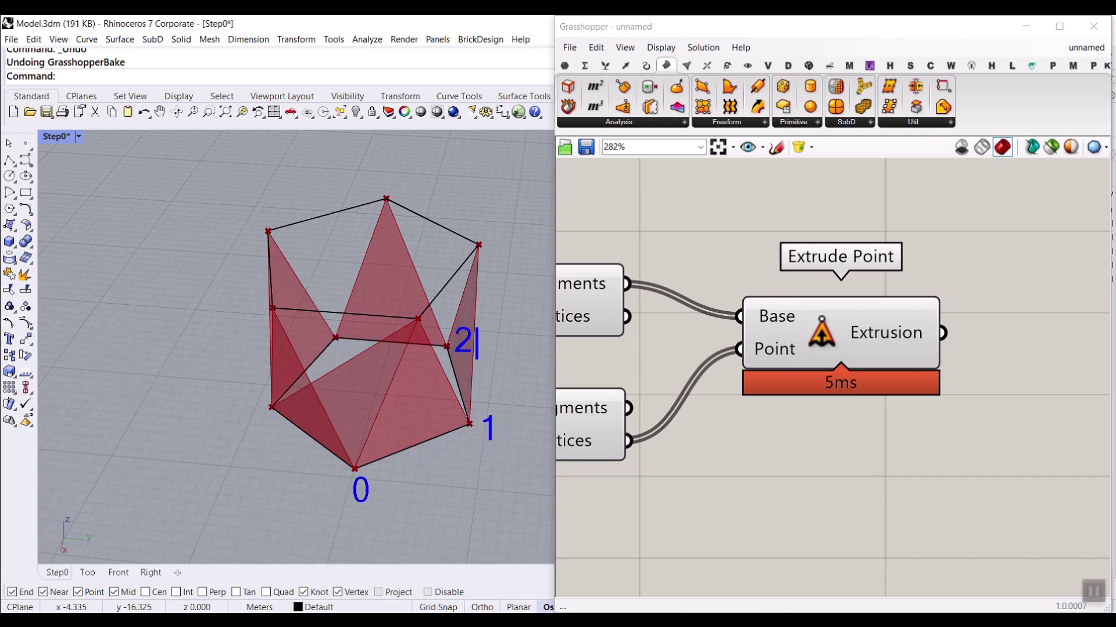
text(3)
text(4)
text(5)
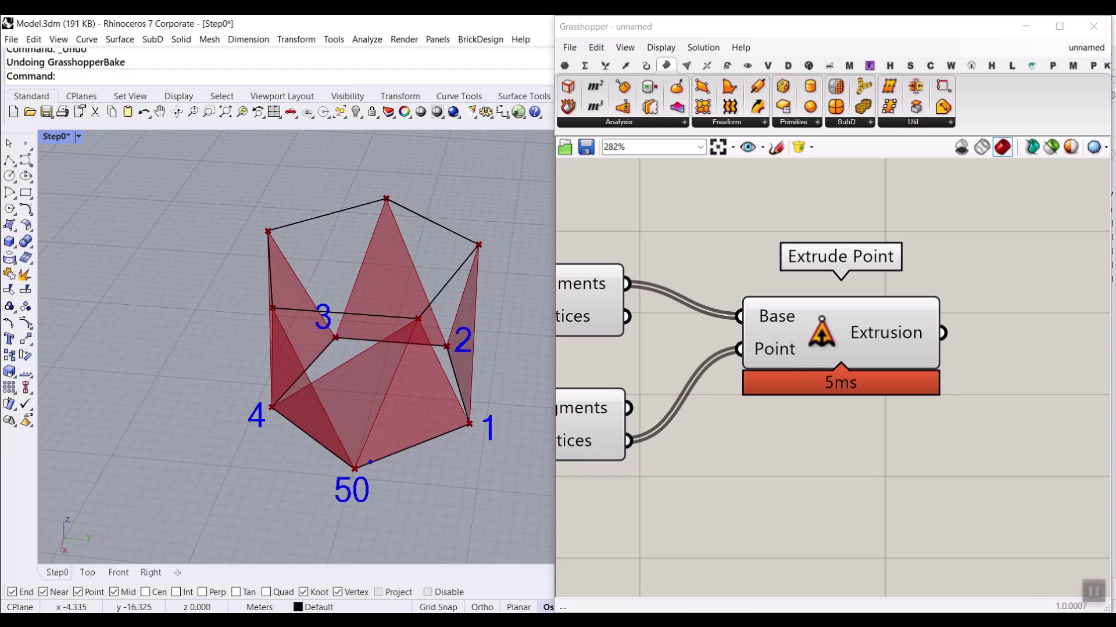
key(Escape)
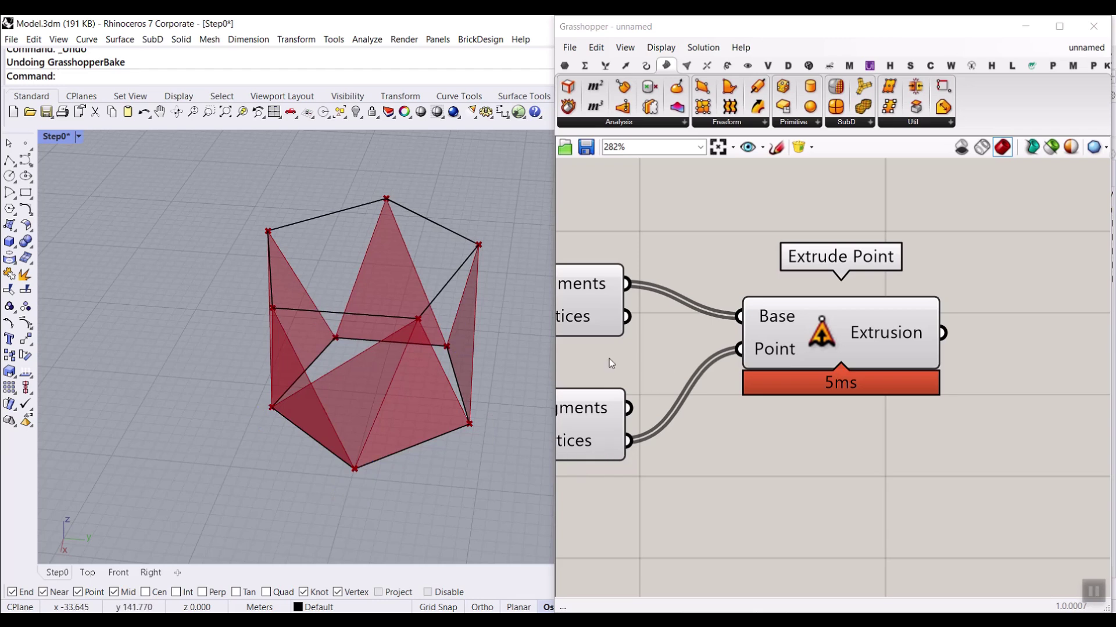
Step: Move Extrude Point aside and place a Shortest List component between it and the two Explode components
drag(745, 391, 854, 410)
click(775, 411)
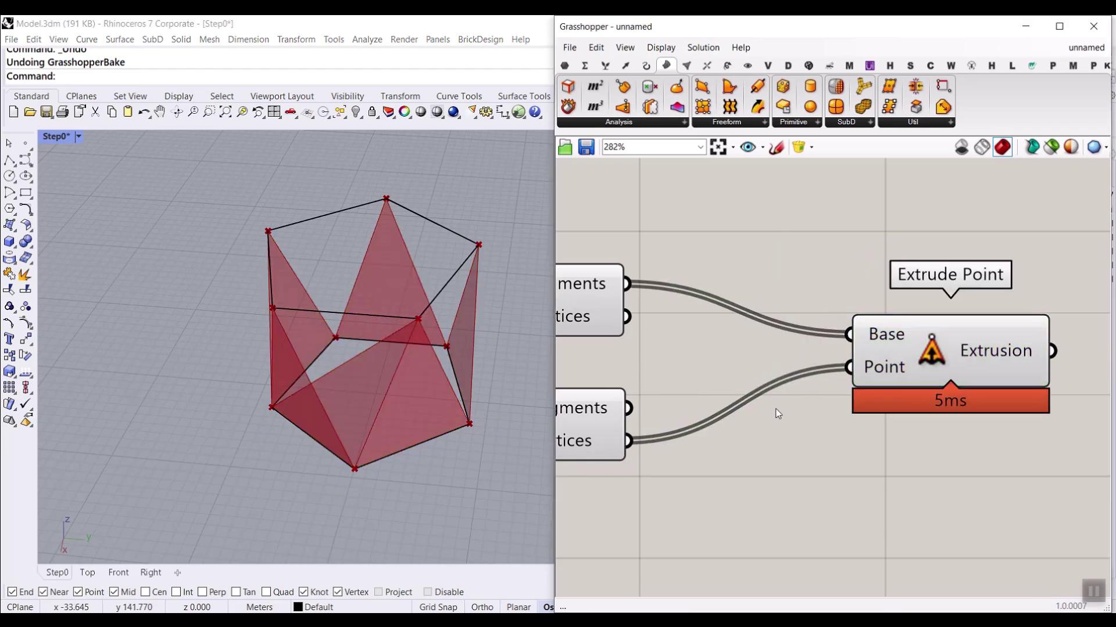
click(609, 67)
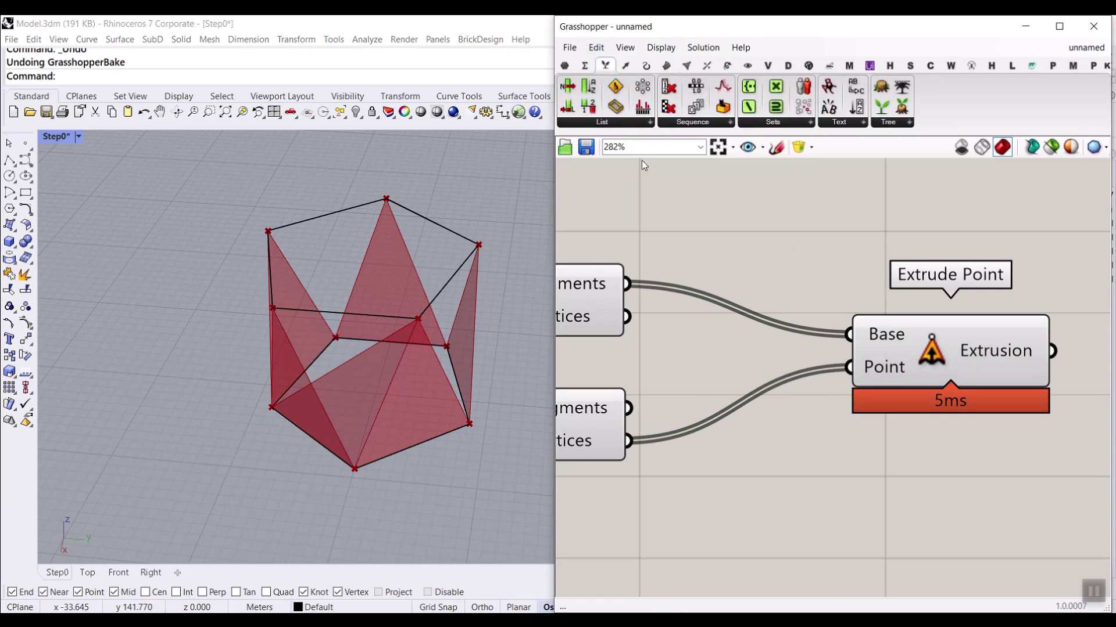
drag(642, 110, 761, 258)
scroll(712, 265, up, 2)
scroll(737, 292, down, 3)
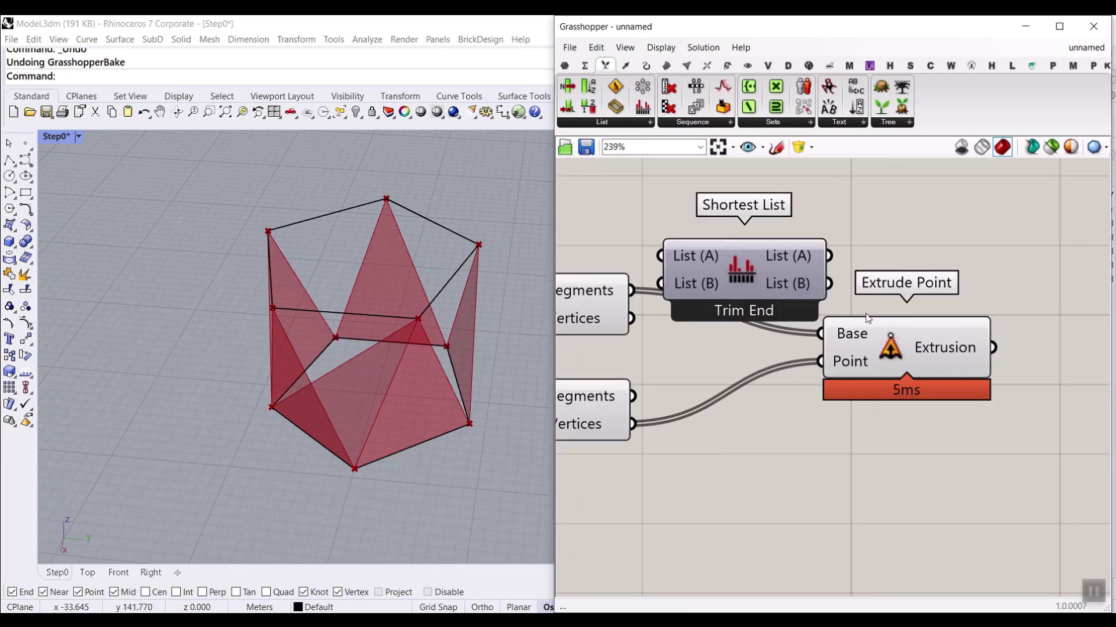
drag(860, 365, 946, 369)
drag(770, 283, 806, 339)
Step: Route the base Segments through Shortest List's List (A) into Base and the raised polygon's Vertices through List (B) into Point
drag(632, 292, 695, 312)
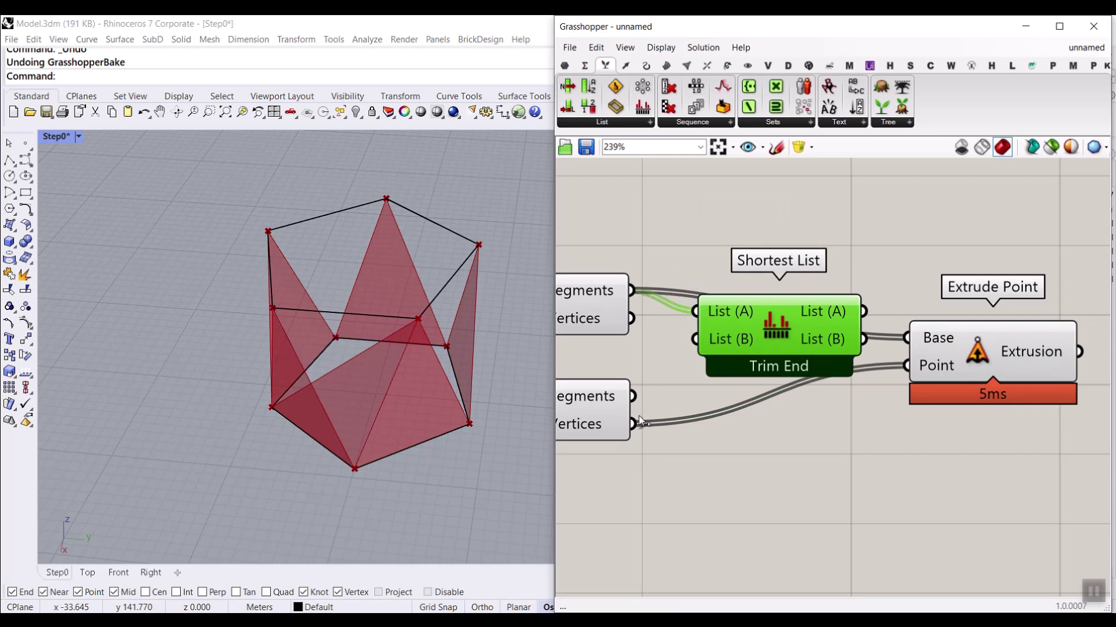
drag(632, 424, 695, 339)
drag(863, 312, 907, 365)
drag(747, 378, 751, 416)
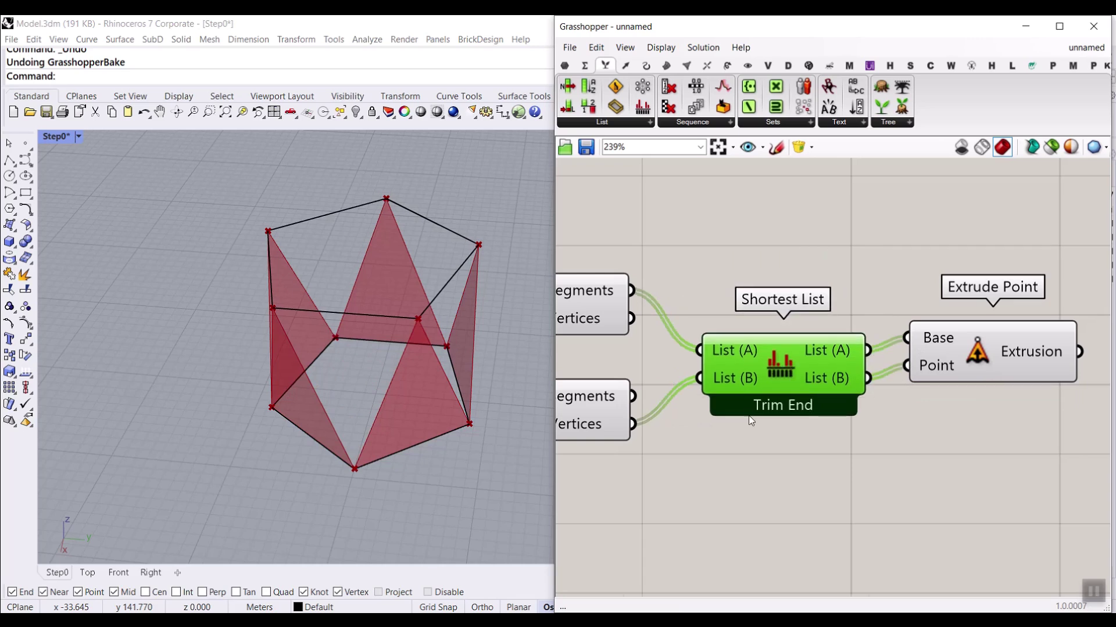
Step: Examine the Shortest List's input and output data, and review the triangular side faces around the planter
scroll(748, 416, up, 4)
scroll(710, 410, down, 2)
scroll(709, 411, down, 3)
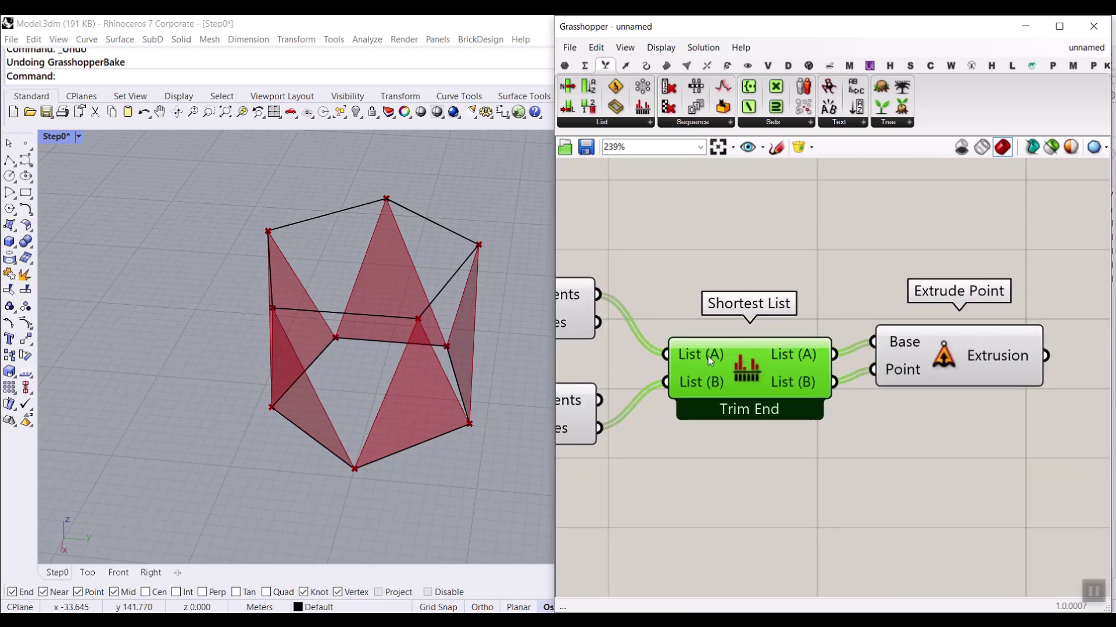
scroll(707, 357, up, 2)
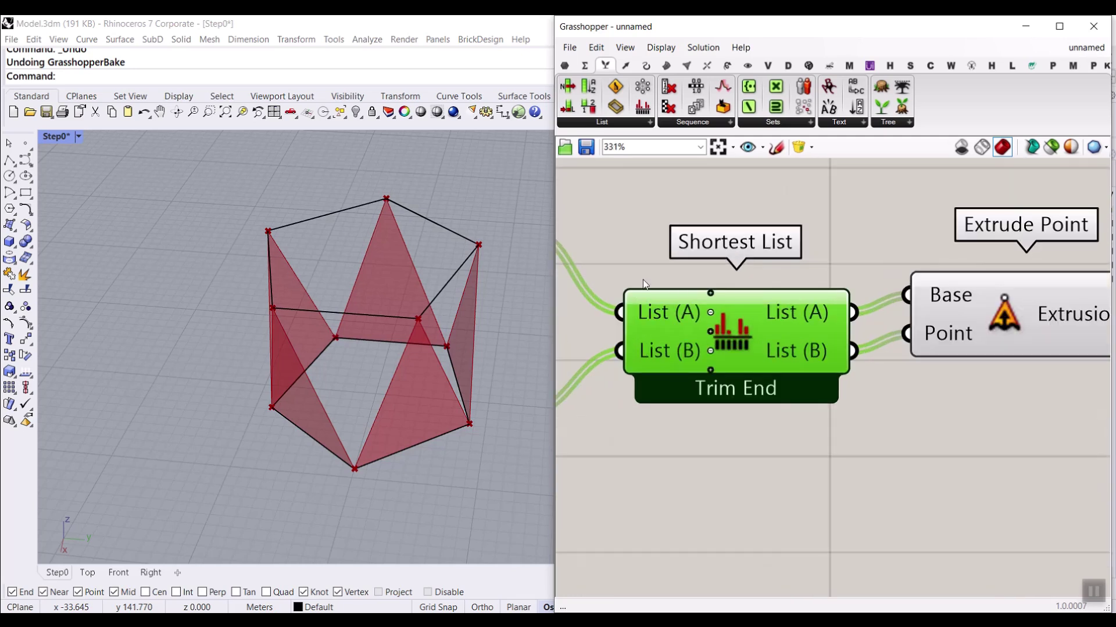
mouse_move(667, 352)
mouse_move(794, 313)
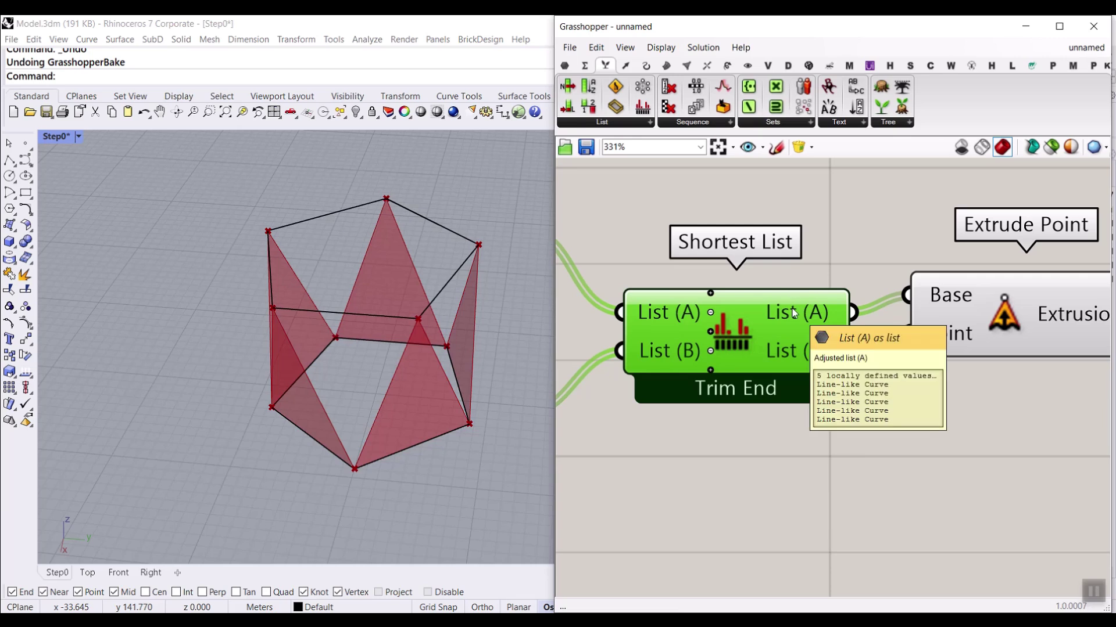
mouse_move(804, 365)
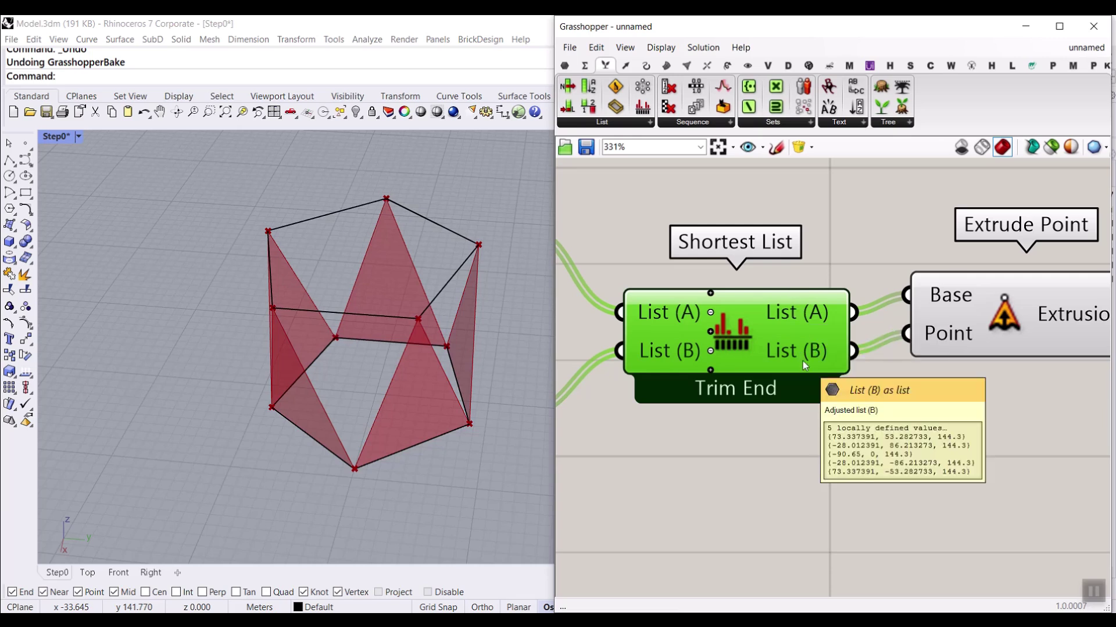
right_drag(469, 333, 755, 318)
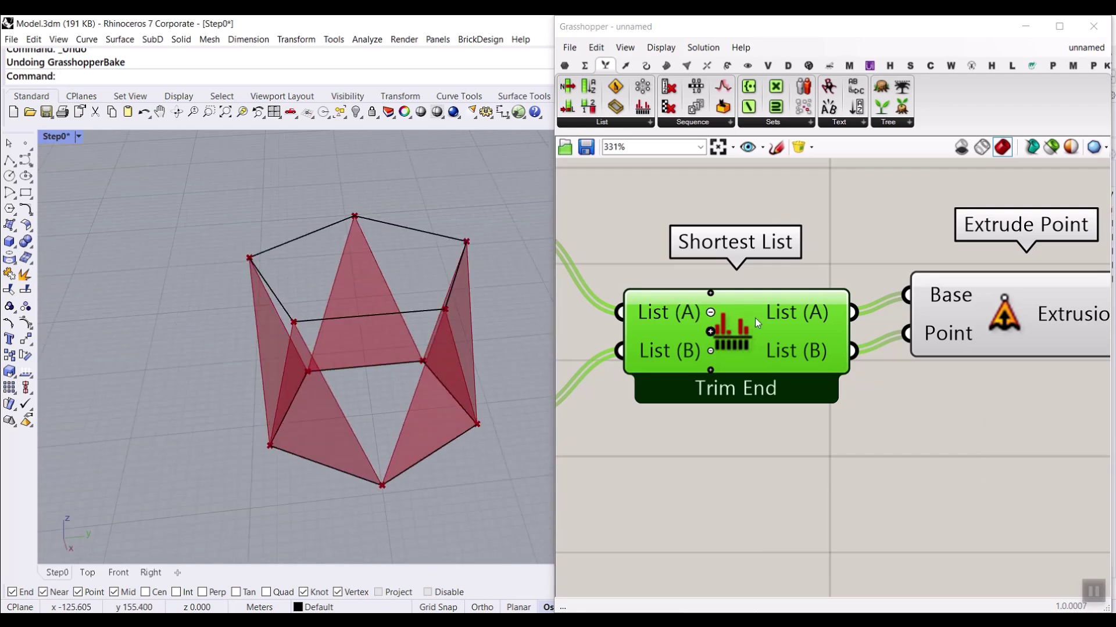
Step: Set the polygon's Segments slider to 3 and delete the two leftover black curves from the Rhino viewport
scroll(755, 318, down, 8)
scroll(636, 392, up, 7)
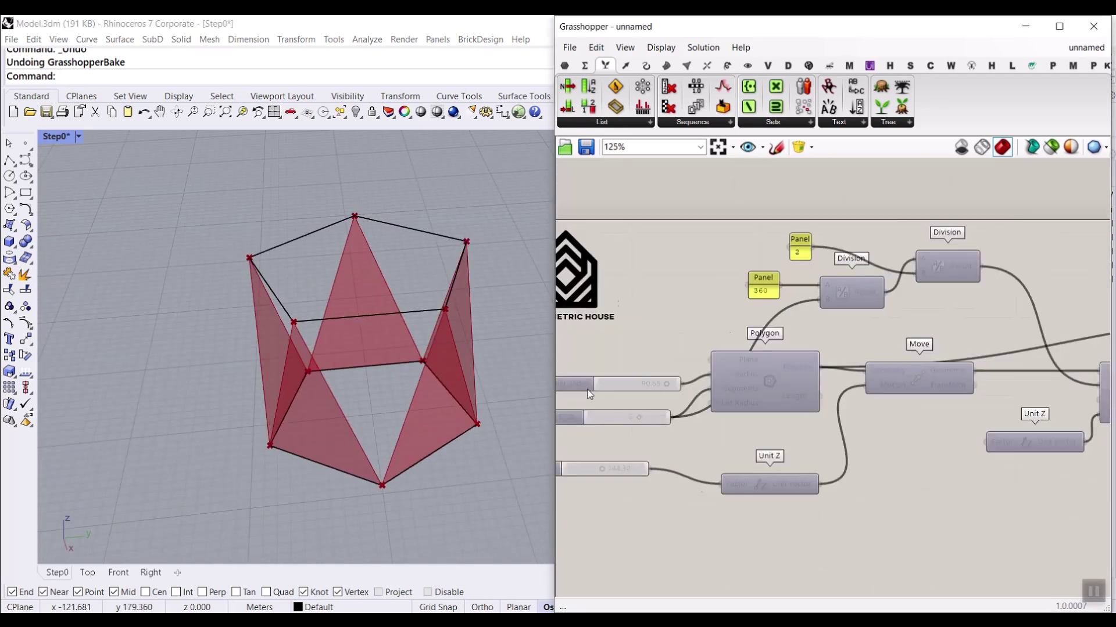
drag(668, 434, 584, 437)
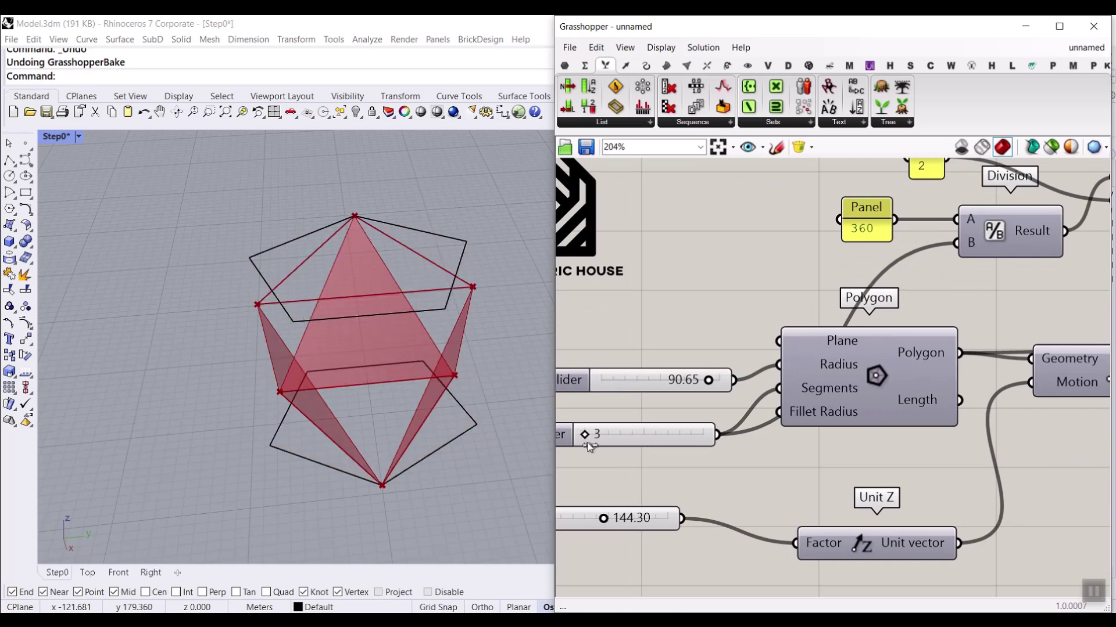
drag(367, 345, 330, 301)
key(Delete)
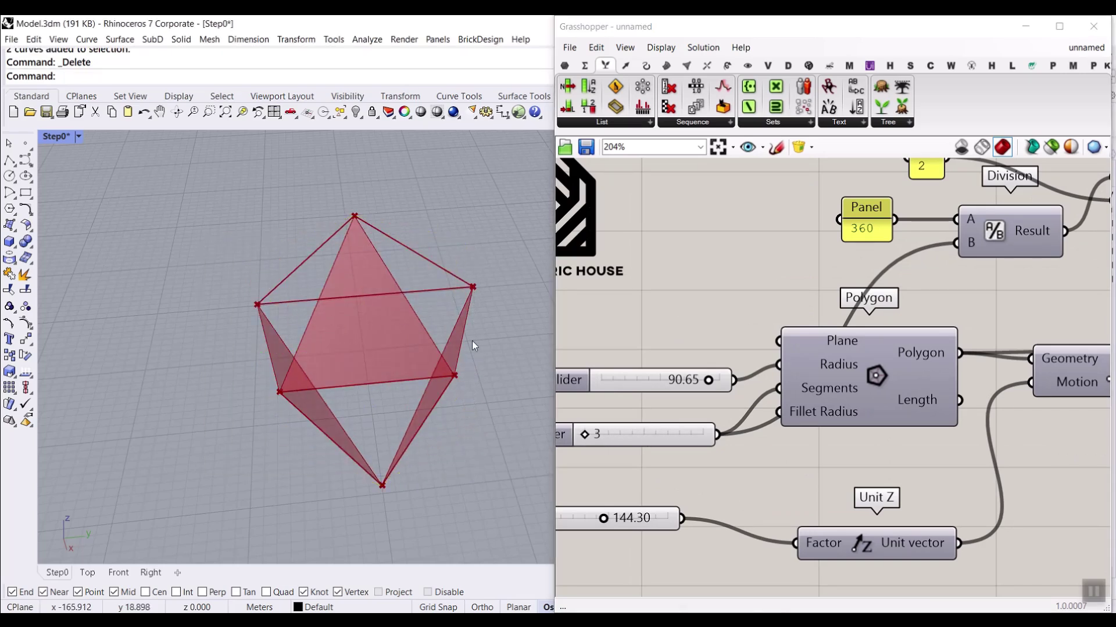
Step: Set the polygon's Segments slider to 4 and increase the radius and the Unit Z height of the planter
drag(585, 439, 624, 437)
mouse_move(708, 381)
mouse_down()
mouse_move(650, 381)
mouse_move(719, 381)
mouse_up()
right_drag(410, 407, 427, 365)
drag(604, 519, 621, 519)
right_drag(405, 339, 428, 419)
Step: Duplicate the Shortest List and Extrude Point components together and place the copies below the originals
right_drag(886, 323, 704, 345)
scroll(705, 345, down, 5)
right_drag(1039, 366, 762, 369)
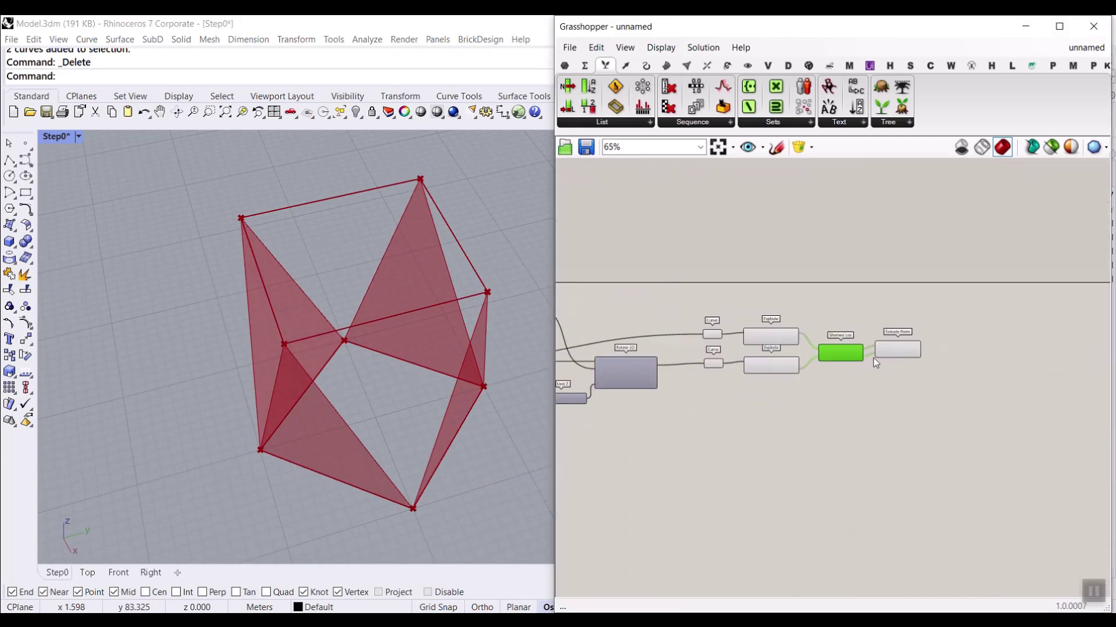
scroll(874, 358, up, 4)
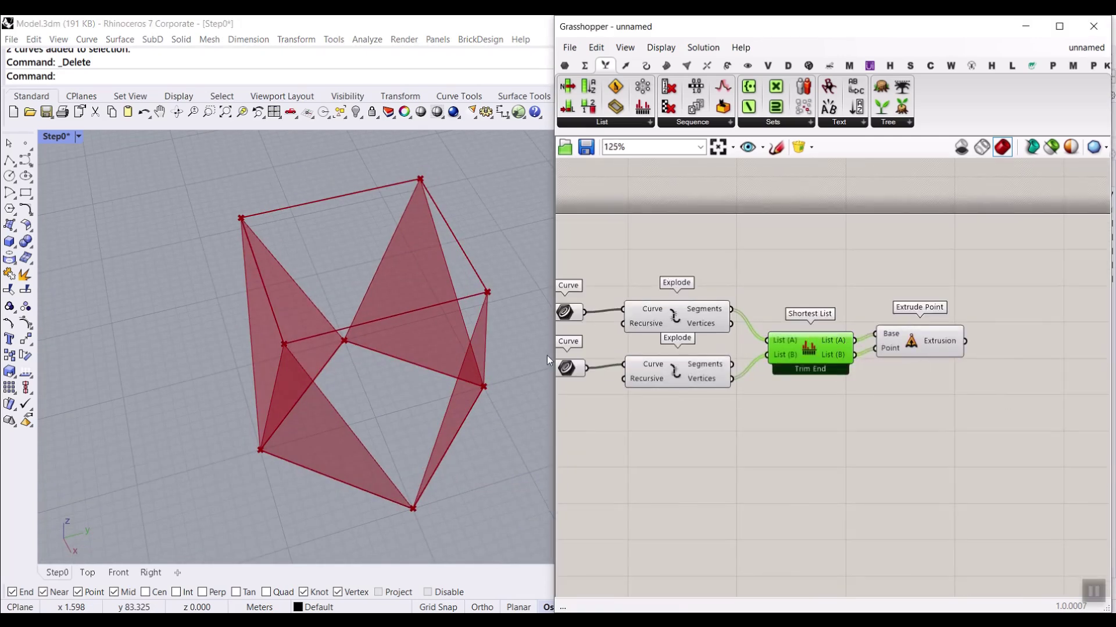
right_drag(379, 316, 483, 291)
drag(947, 382, 775, 302)
alt+drag(807, 361, 816, 410)
click(784, 486)
Step: Rewire the copied Shortest List with the raised polygon's Segments in List (A) and the base polygon's Vertices in List (B)
scroll(749, 344, up, 5)
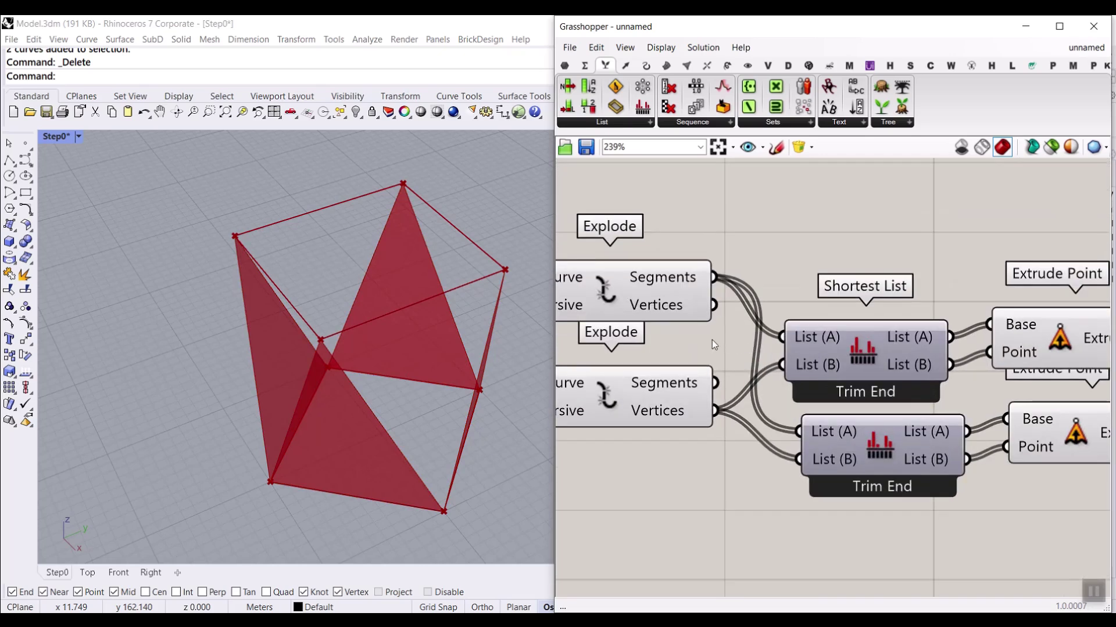
click(643, 399)
drag(727, 375, 799, 431)
click(636, 290)
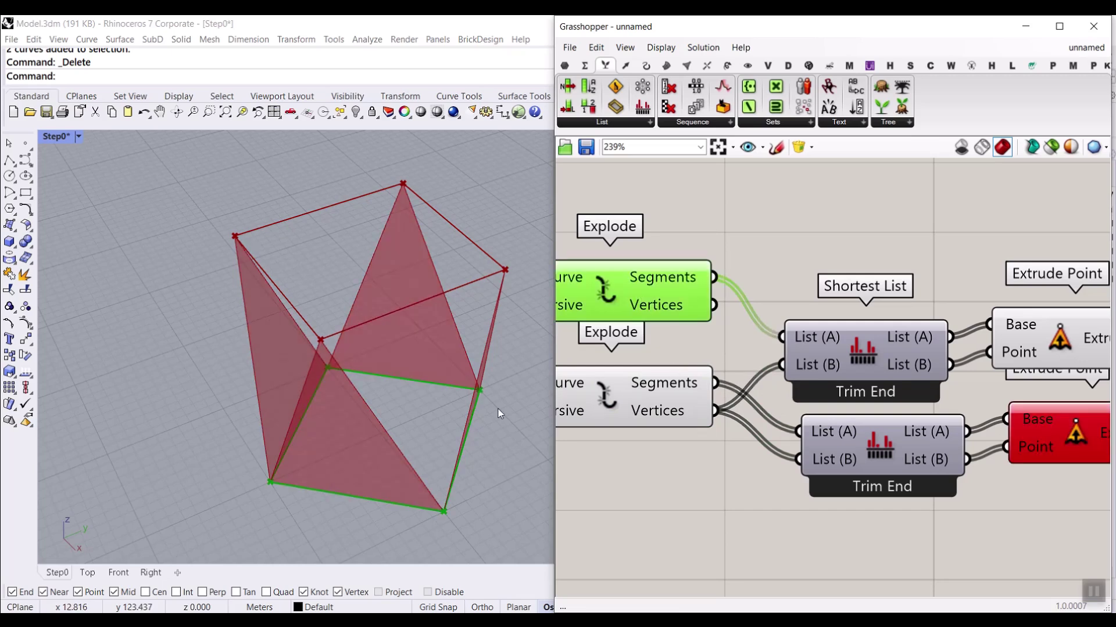
drag(714, 305, 789, 459)
Step: Inspect the second Extrude Point's faces, bake its extrusion on the default attributes, and undo the bake
right_drag(1016, 435, 920, 413)
click(924, 413)
mouse_move(448, 372)
right_down()
mouse_move(583, 343)
mouse_move(542, 283)
mouse_move(459, 411)
mouse_move(463, 349)
mouse_move(291, 311)
mouse_move(447, 391)
right_up()
right_click(1023, 409)
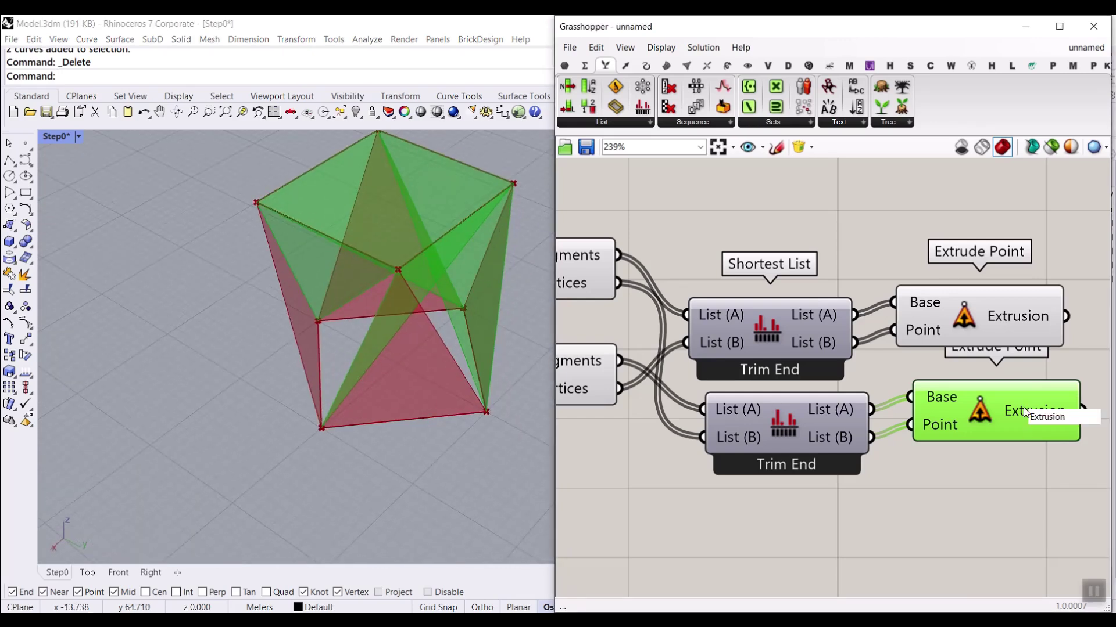
click(1028, 438)
click(1015, 570)
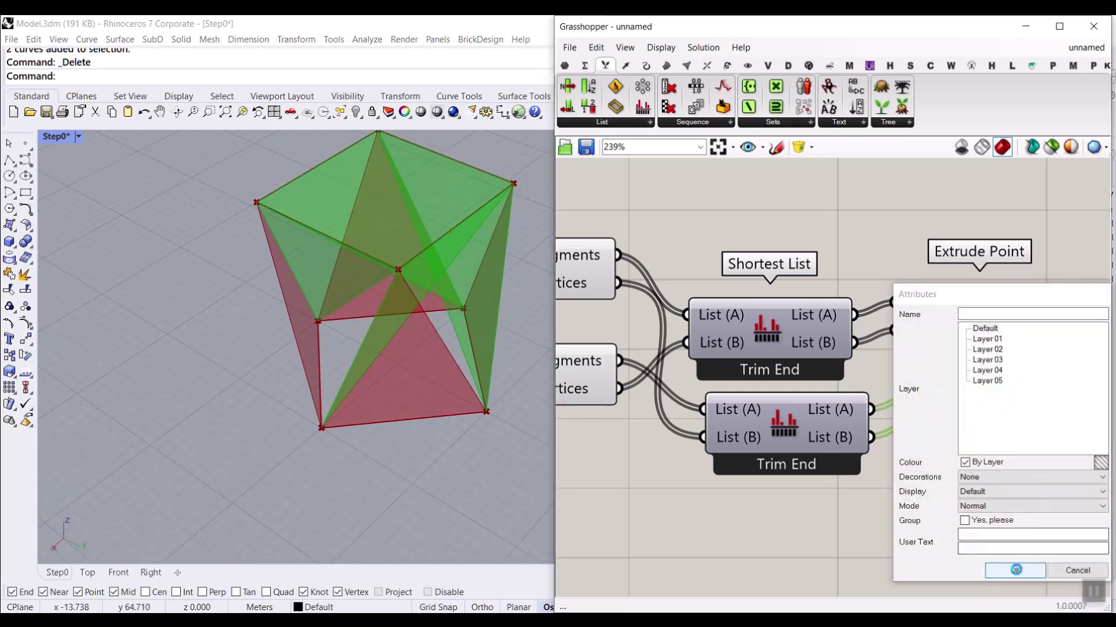
right_drag(335, 419, 392, 414)
key(ctrl+z)
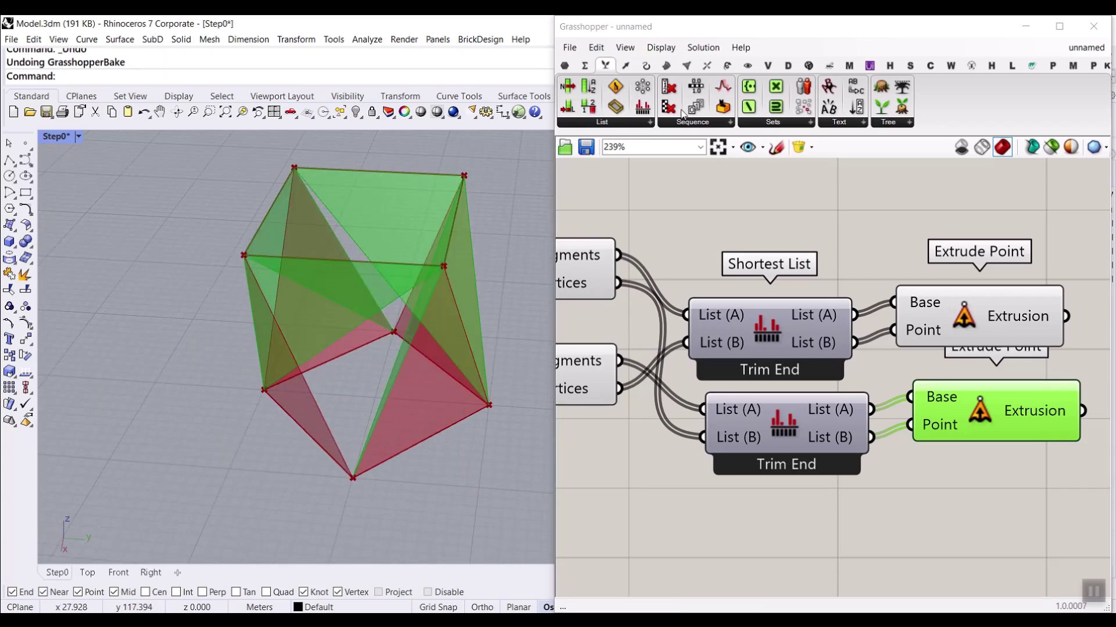
Step: Place a Point List component below the second Shortest List and feed it the base polygon's Vertices
click(748, 66)
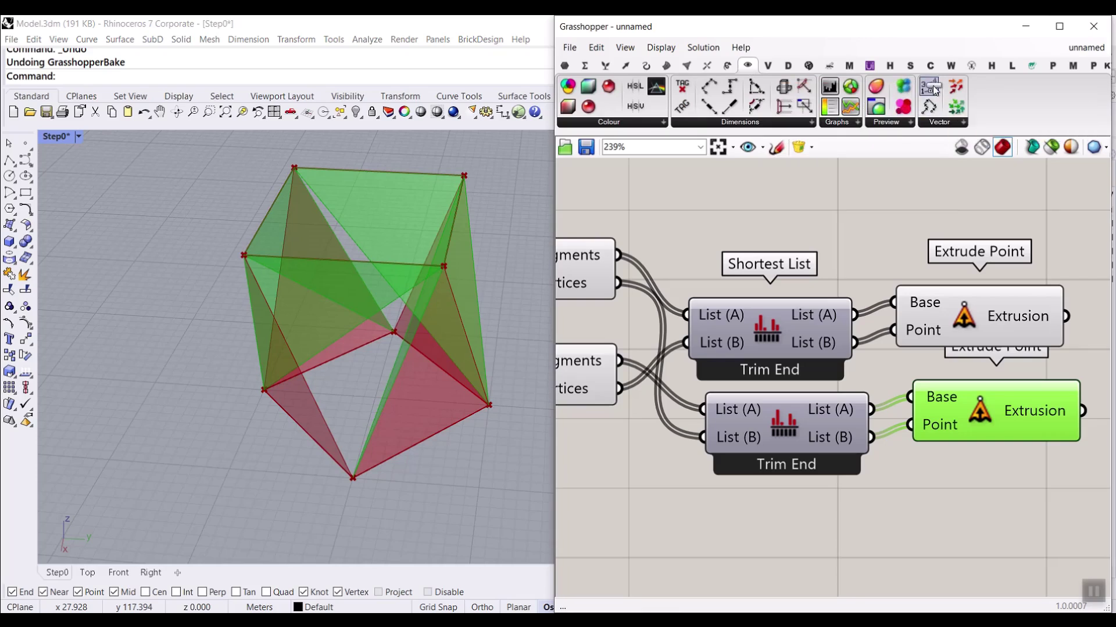
scroll(956, 404, down, 2)
click(862, 513)
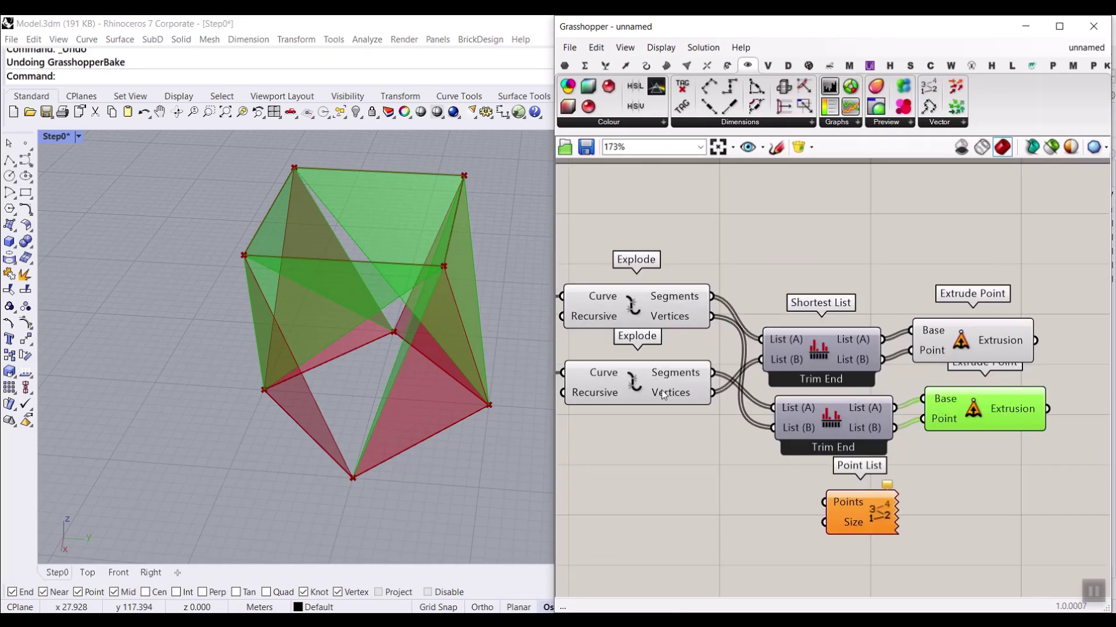
drag(661, 394, 622, 381)
drag(668, 311, 825, 502)
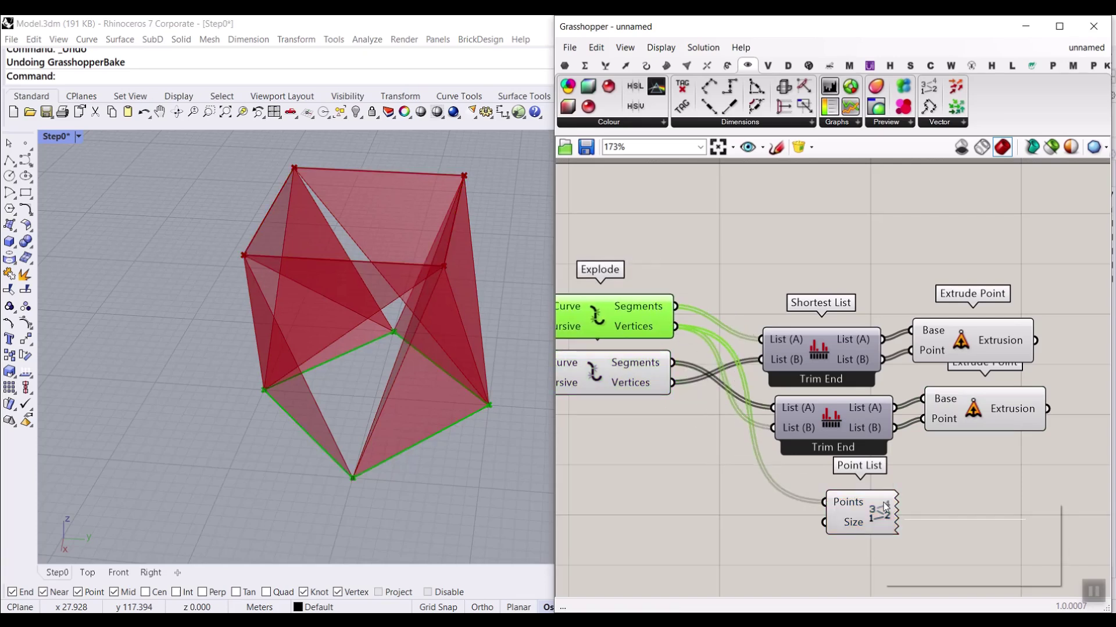
Step: Bake the base polygon's vertex number tags and delete the duplicate tag 4 overlapping tag 0
click(905, 561)
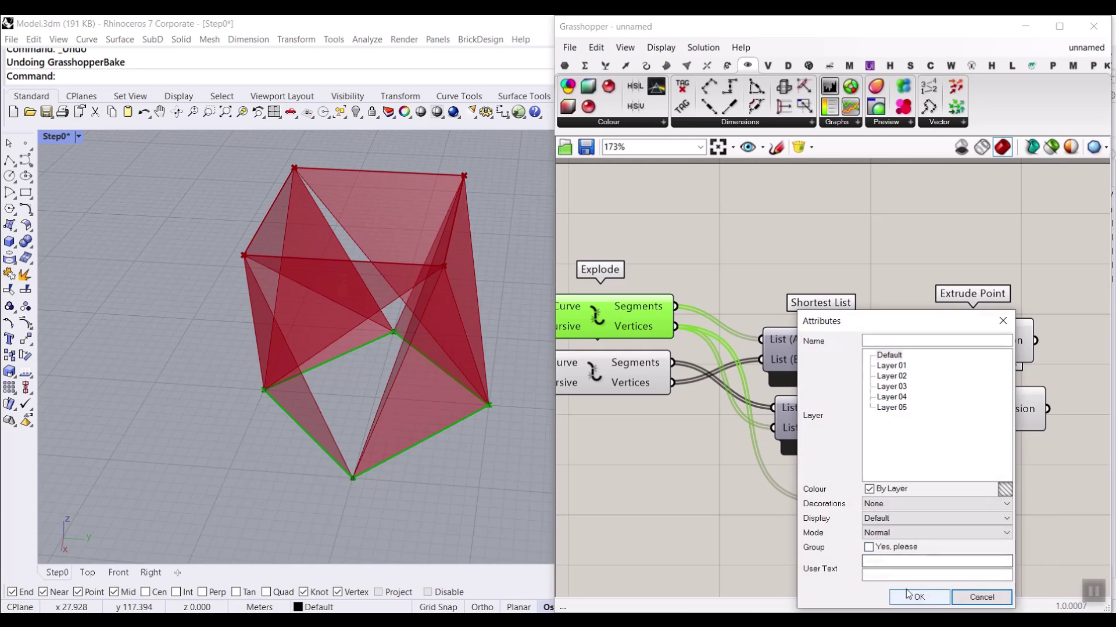
click(909, 595)
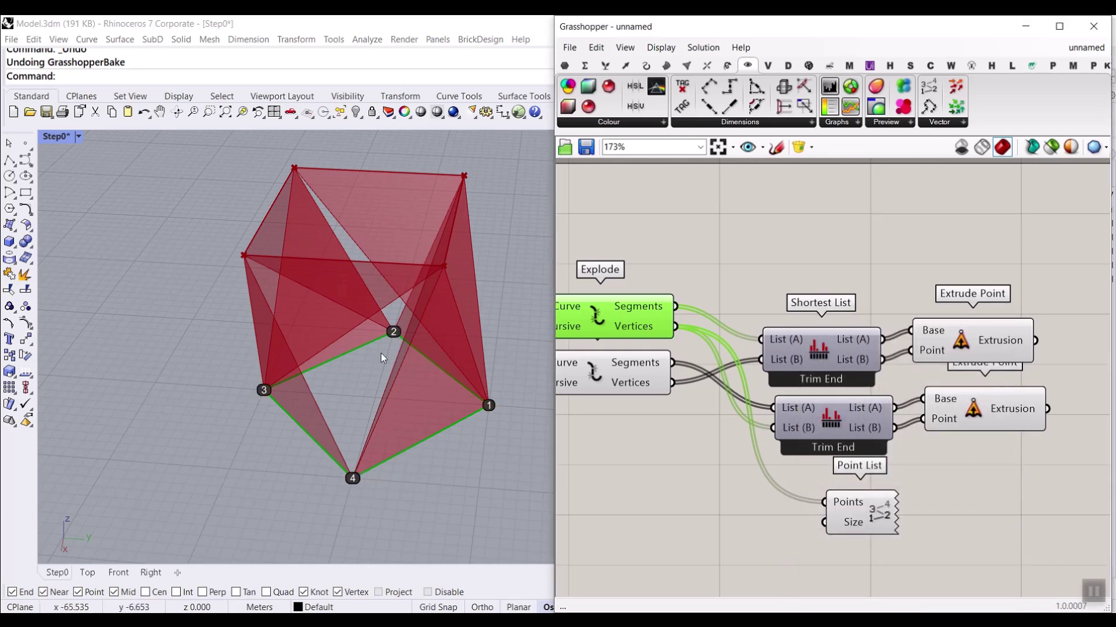
scroll(352, 479, up, 3)
click(333, 473)
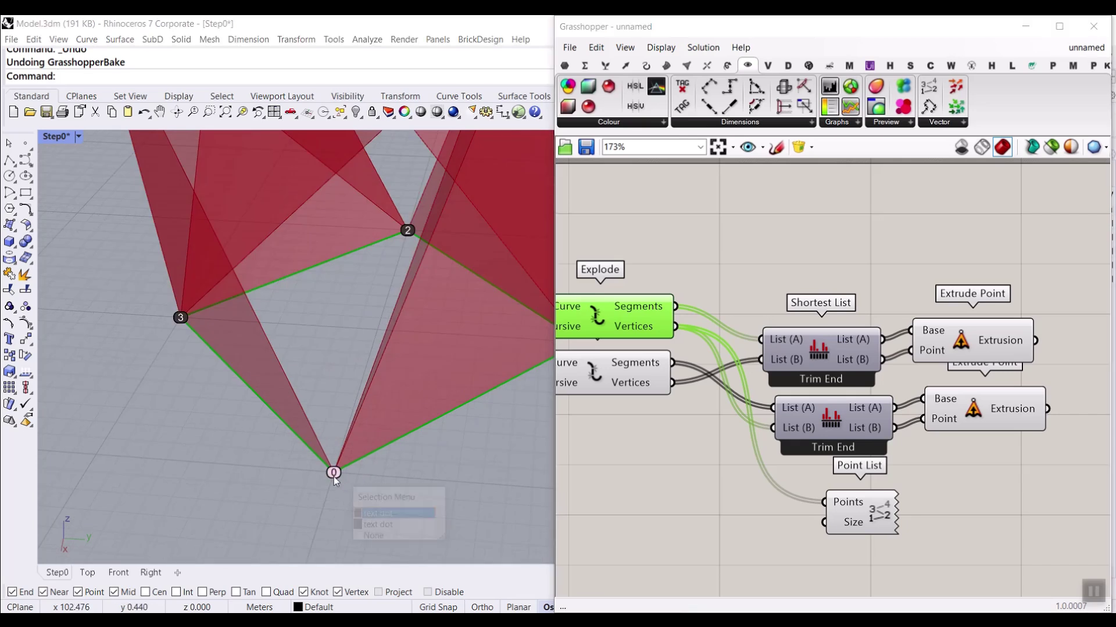
click(379, 524)
key(Delete)
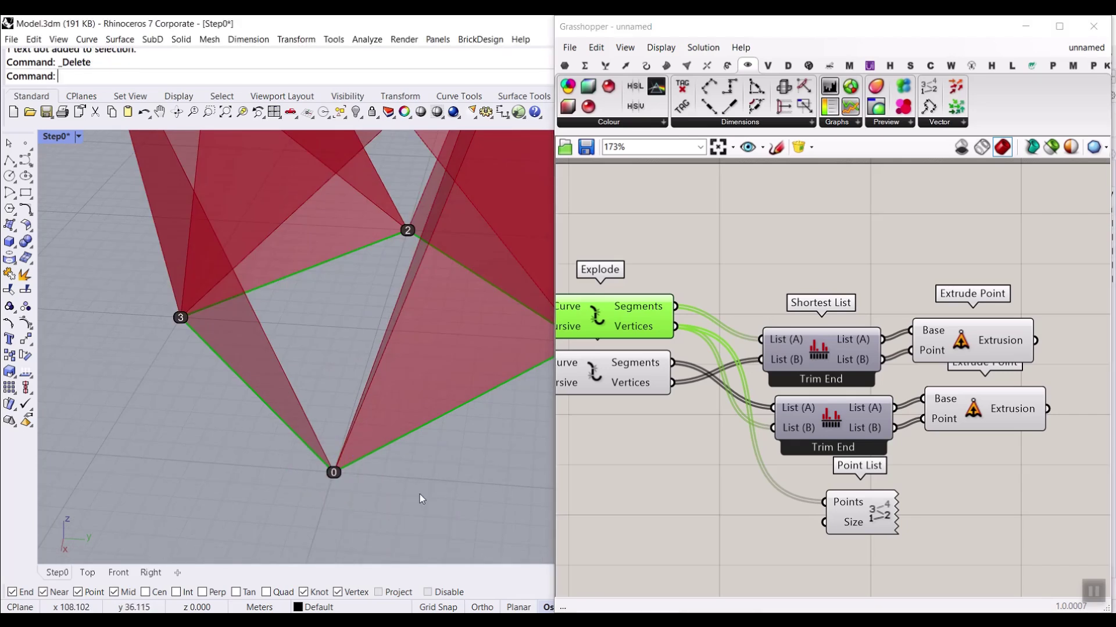
scroll(285, 488, down, 2)
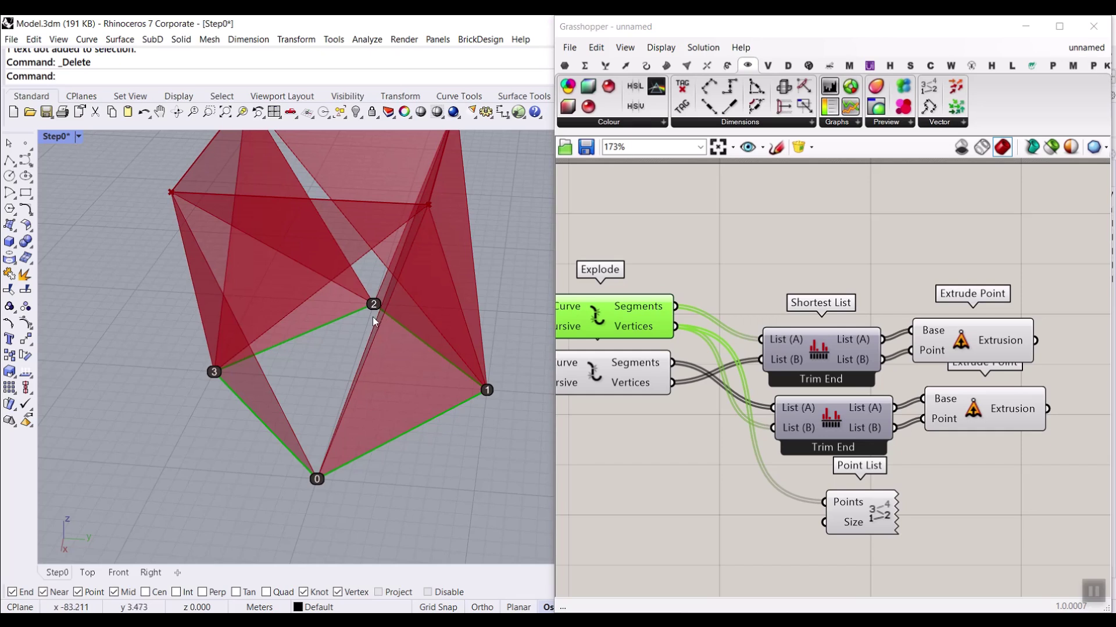
scroll(198, 400, down, 3)
scroll(261, 315, up, 4)
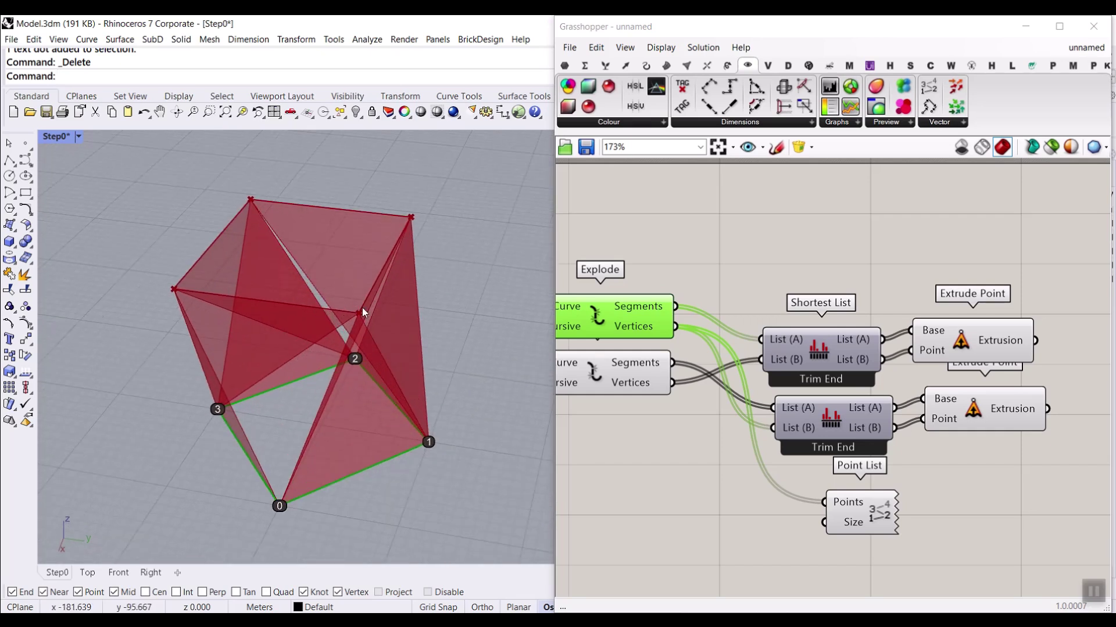
Step: Add a Curve Middle component fed by the raised polygon's Segments and connect its Midpoint output to Point List's Points
click(590, 388)
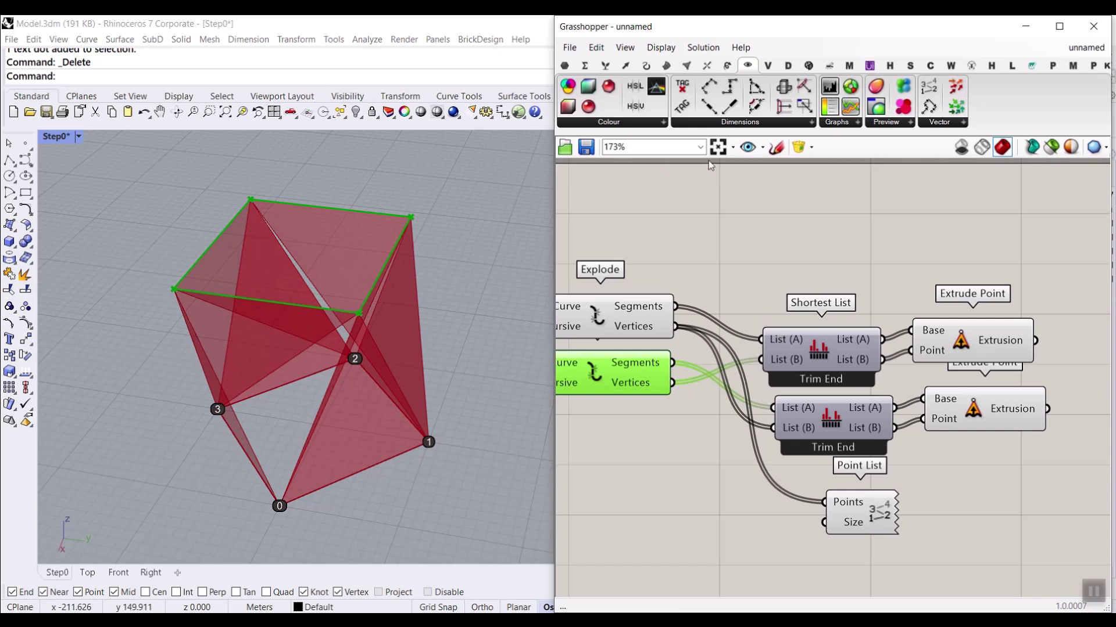
click(648, 67)
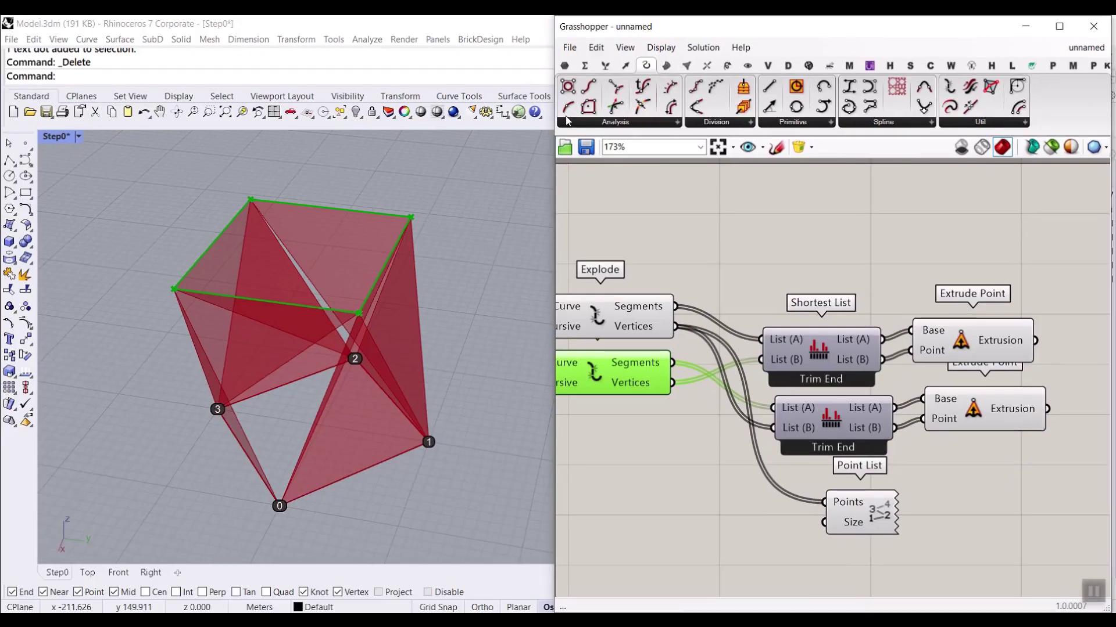
drag(567, 116, 816, 520)
scroll(776, 228, up, 2)
scroll(676, 267, down, 5)
scroll(676, 383, up, 1)
click(599, 352)
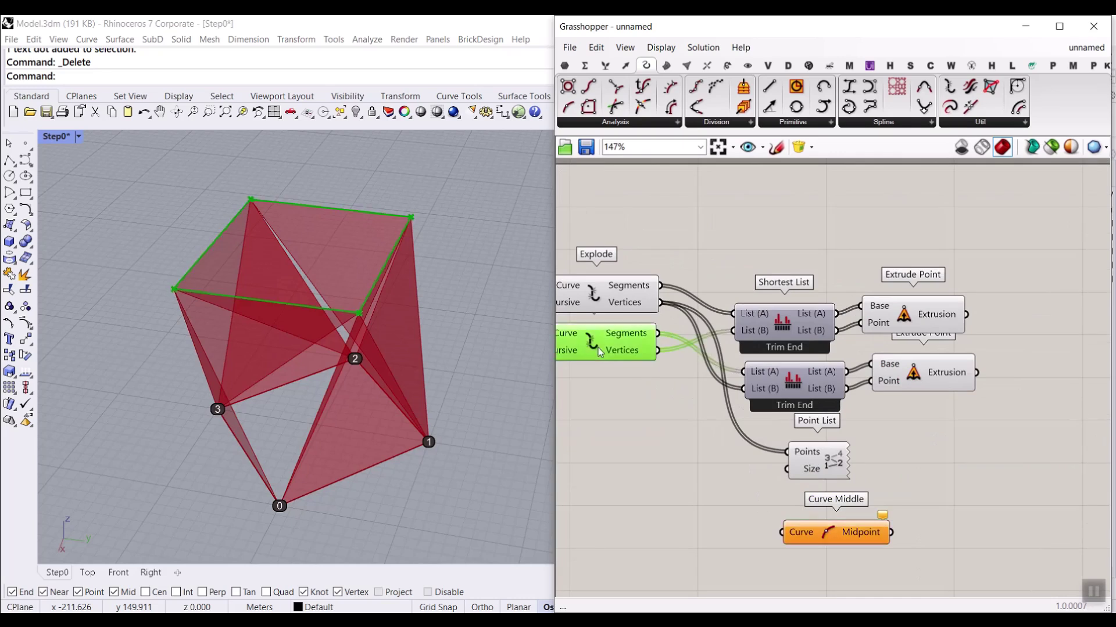
drag(659, 334, 789, 452)
right_drag(832, 451, 833, 453)
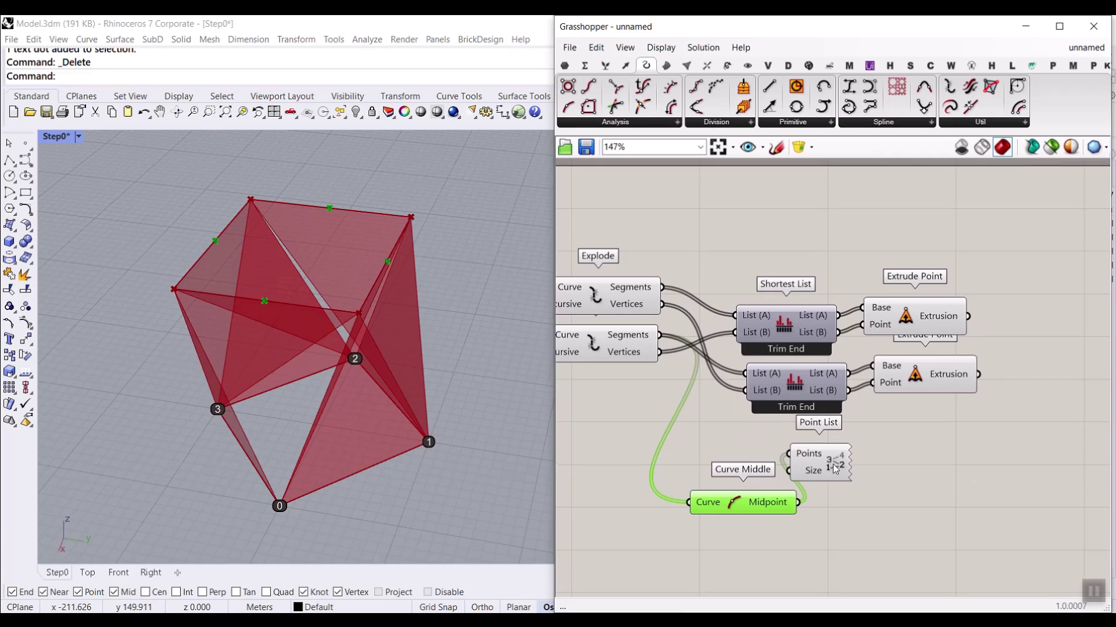
Step: Bake the midpoint number tags of the raised polygon's edges and compare their order with the base vertex numbers
right_click(835, 470)
click(870, 521)
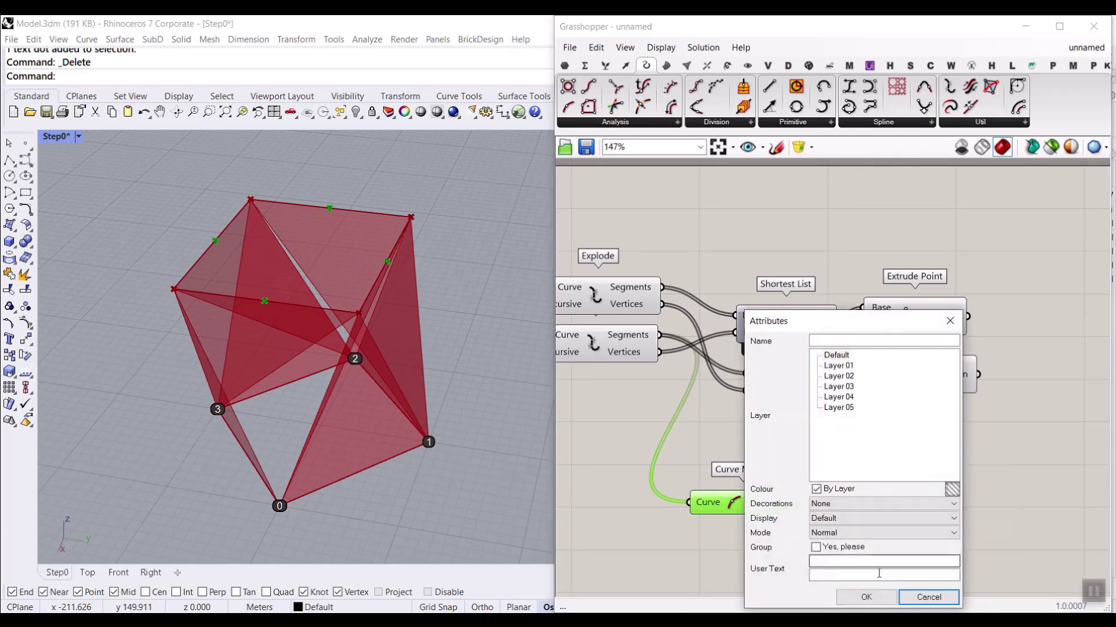
click(866, 597)
right_drag(431, 417, 377, 289)
right_drag(406, 244, 289, 487)
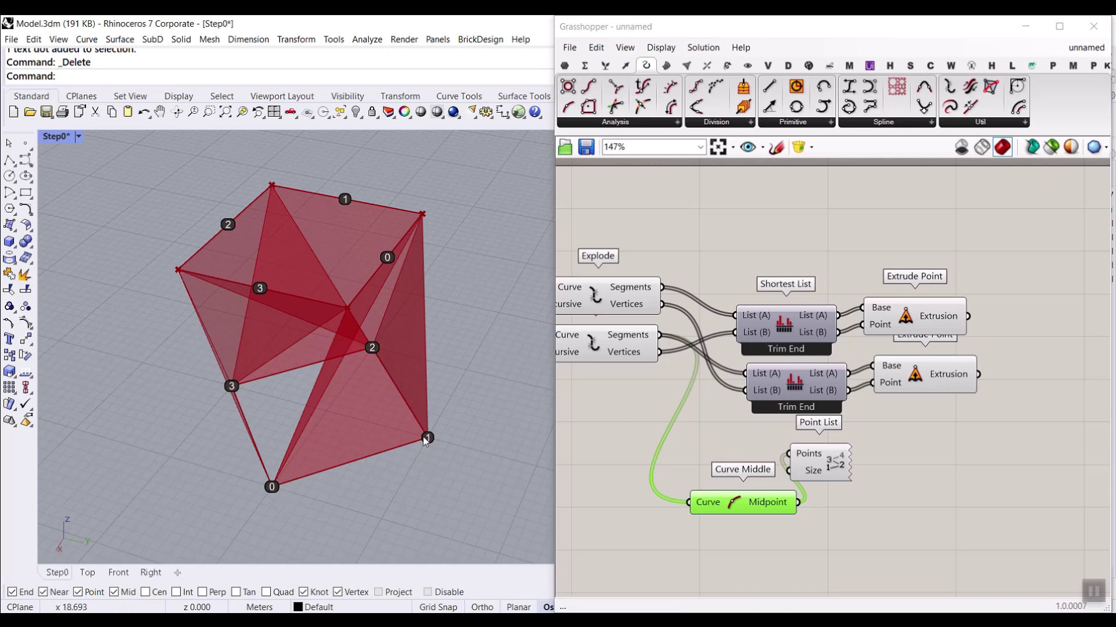
Step: Undo the baked number tags and delete the Point List and Curve Middle components
key(ctrl+z)
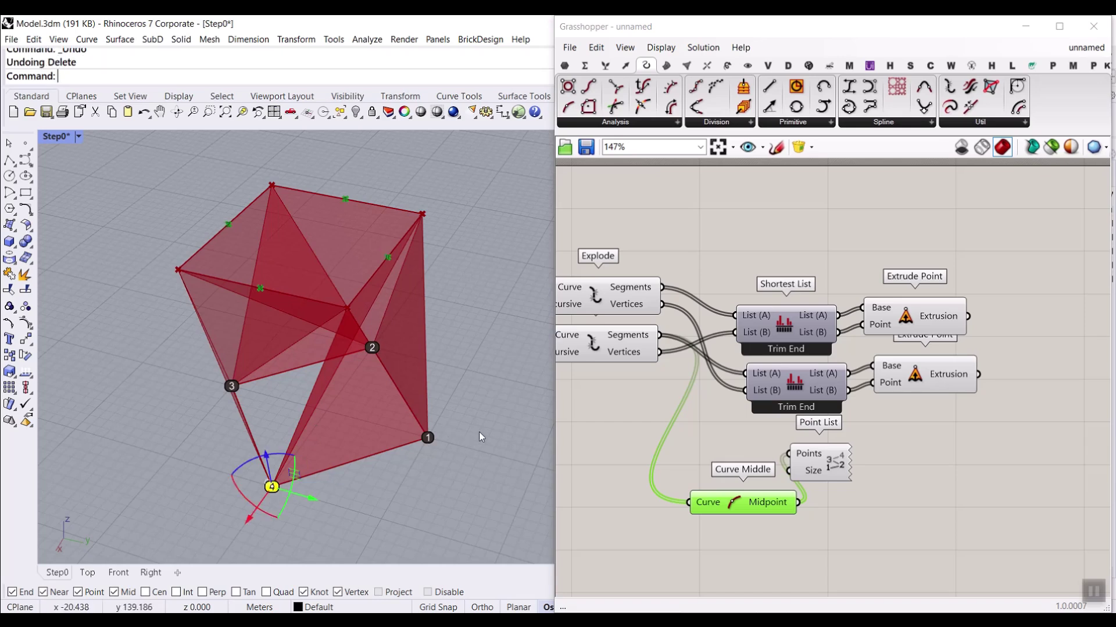
drag(862, 529, 720, 462)
key(Delete)
Step: Place a Shift List component below the two Shortest List components
click(609, 66)
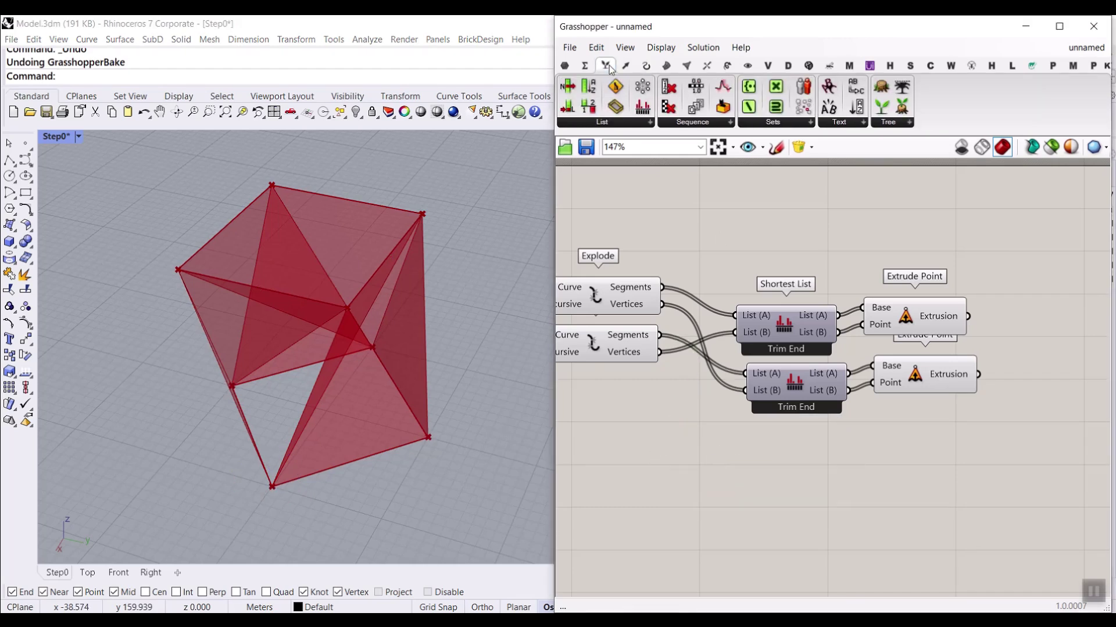
click(634, 123)
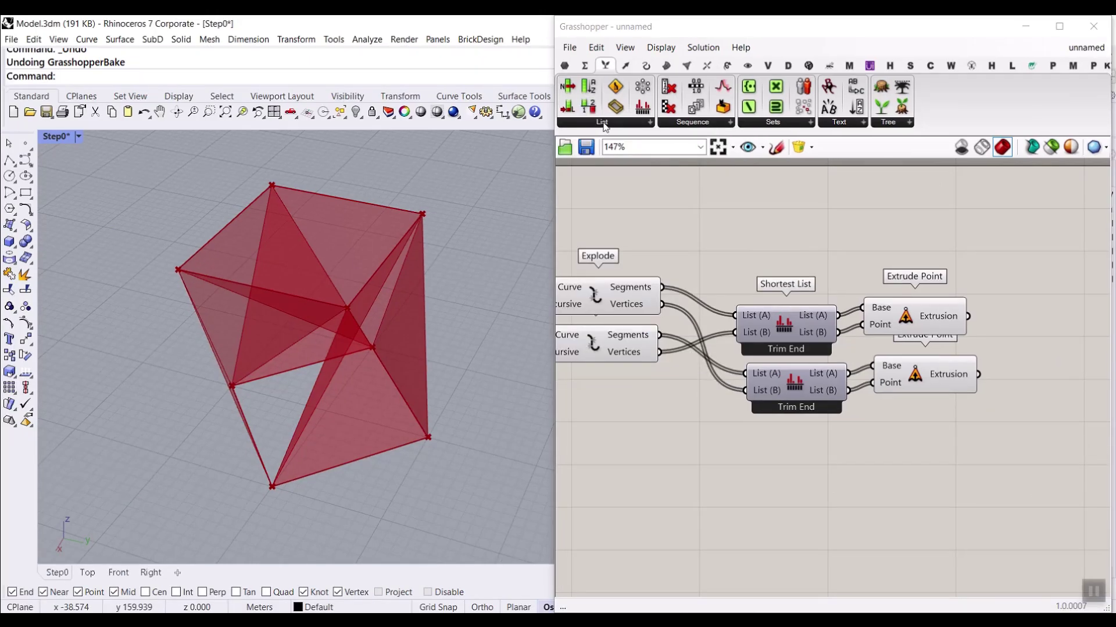
click(604, 124)
drag(695, 205, 730, 451)
scroll(645, 401, up, 2)
Step: Route the base polygon's Vertices through Shift List into List (B) of the second Shortest List
click(619, 316)
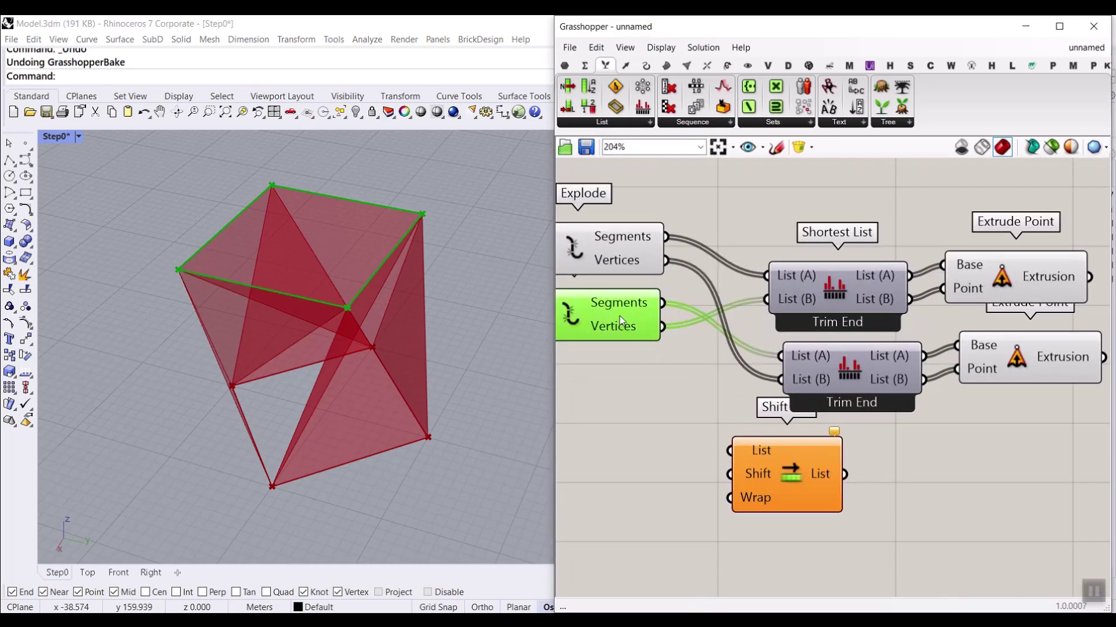
click(597, 231)
drag(666, 260, 731, 451)
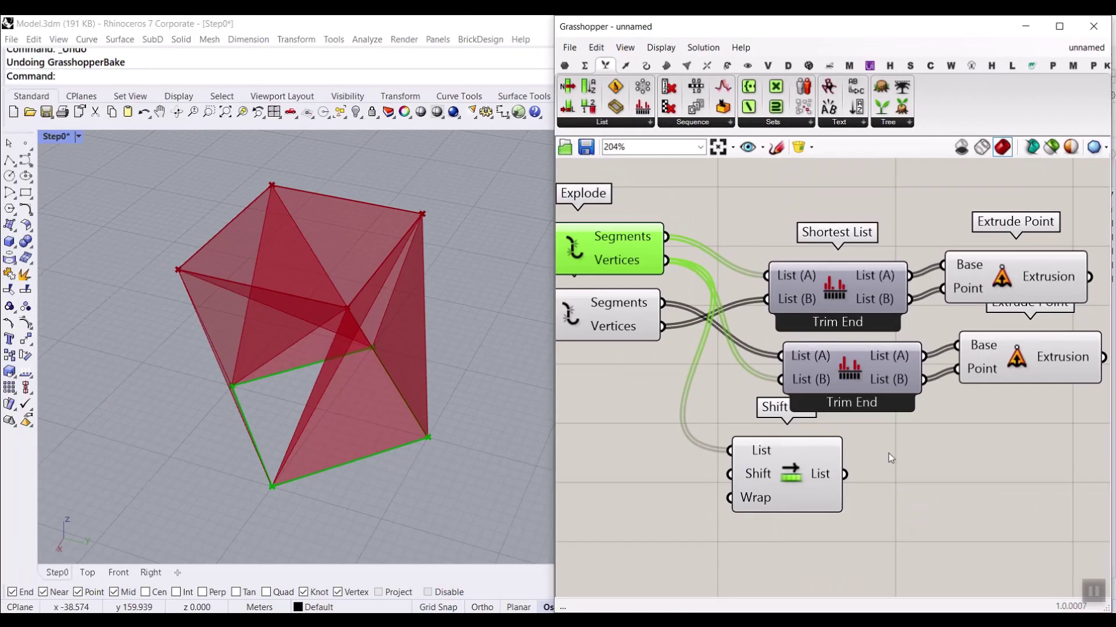
right_drag(741, 345, 676, 343)
right_drag(598, 315, 722, 326)
drag(858, 476, 986, 373)
Step: Space out the Extrude Point, Shortest List and Shift List components so the wiring reads clearly
scroll(838, 387, down, 2)
drag(886, 306, 1010, 308)
drag(873, 273, 900, 341)
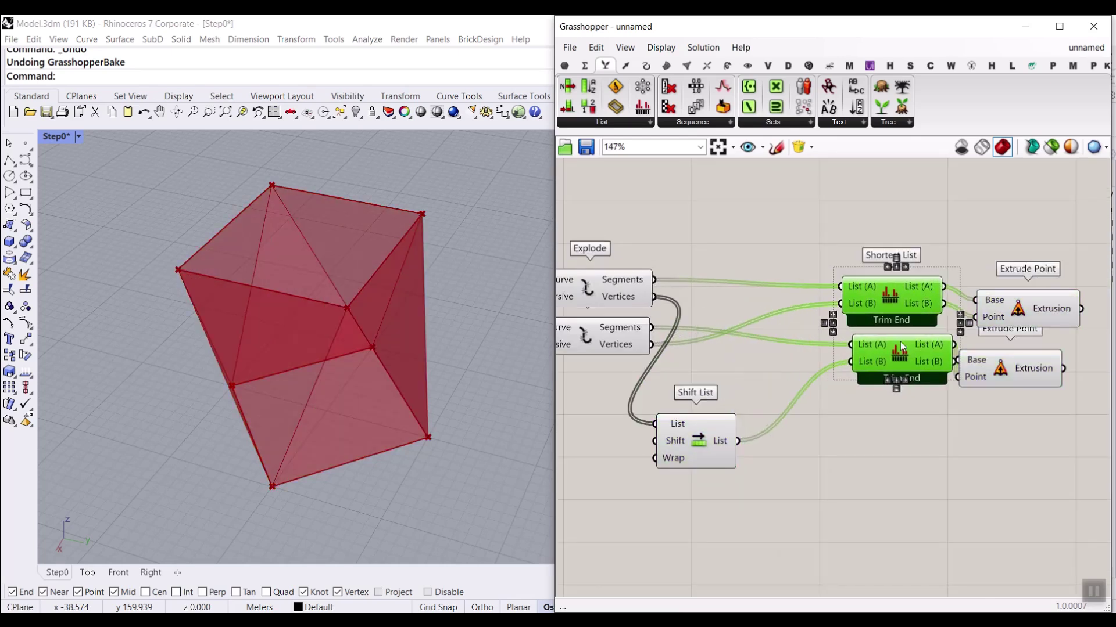
drag(691, 449, 737, 406)
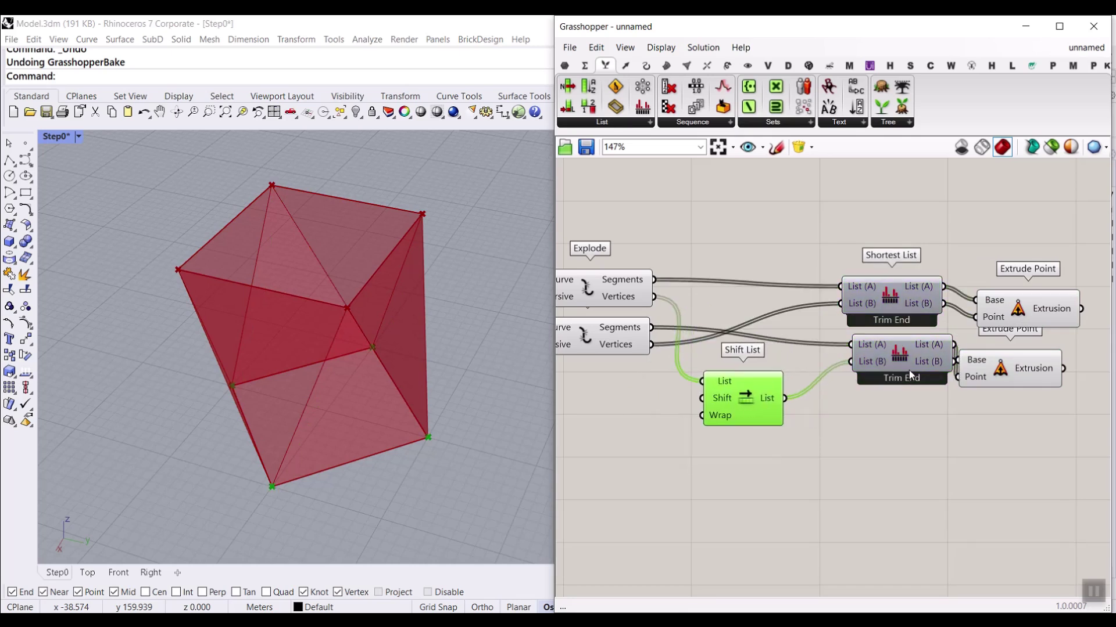
drag(909, 371, 897, 373)
Step: Check the second Extrude Point's triangular faces around the planter and align that component below the first one
click(998, 368)
right_drag(515, 334, 466, 317)
right_drag(938, 330, 805, 348)
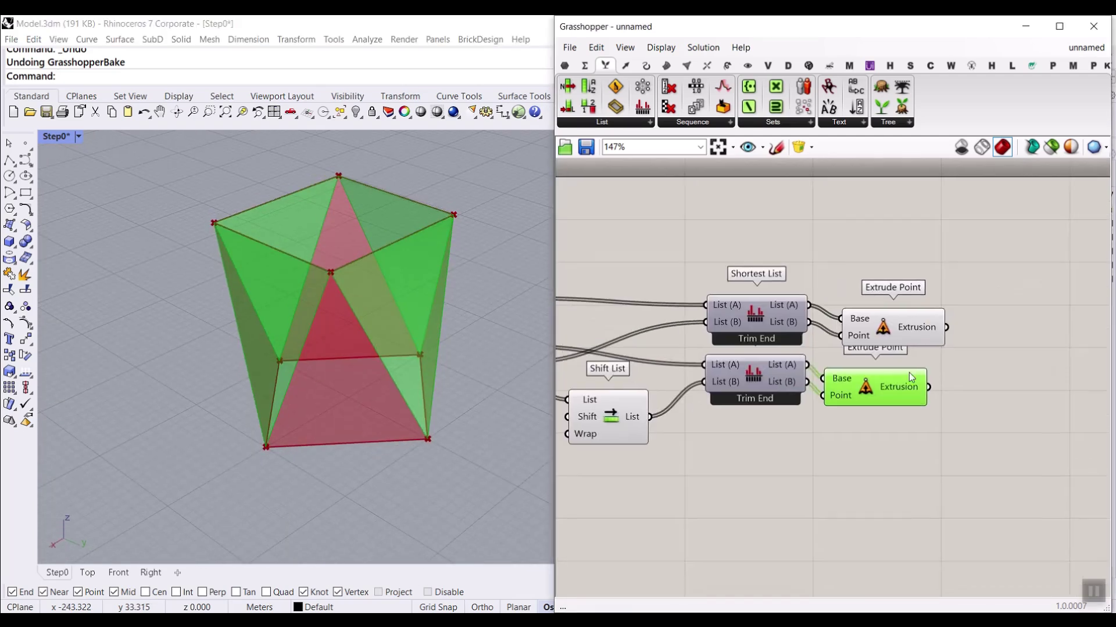
drag(889, 385, 912, 381)
click(831, 460)
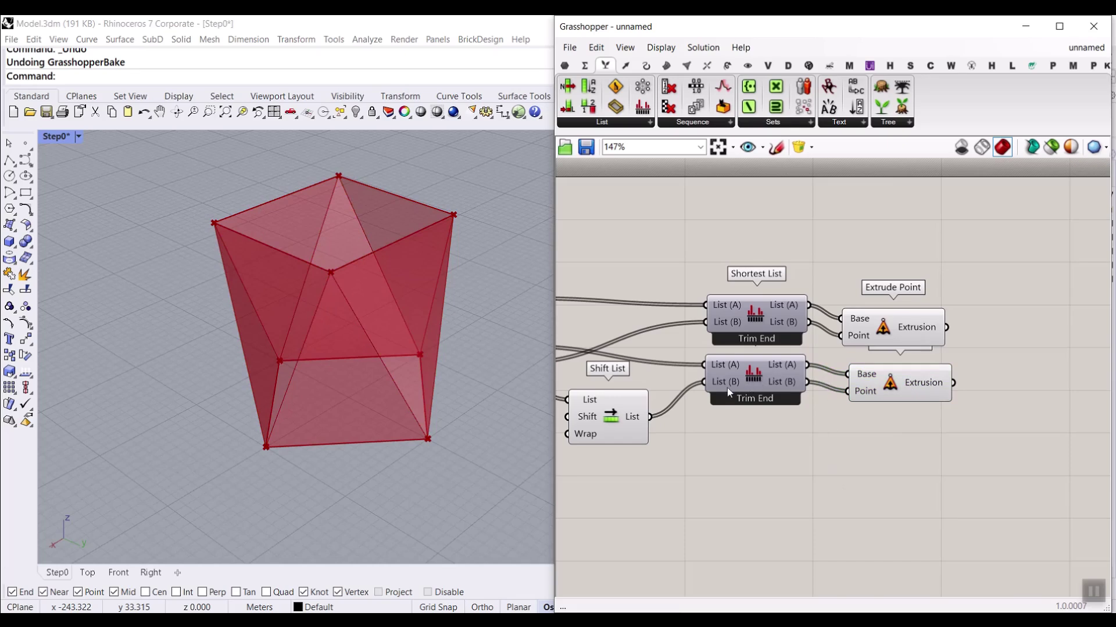
Step: Place a Surface parameter above the Explode components
click(565, 65)
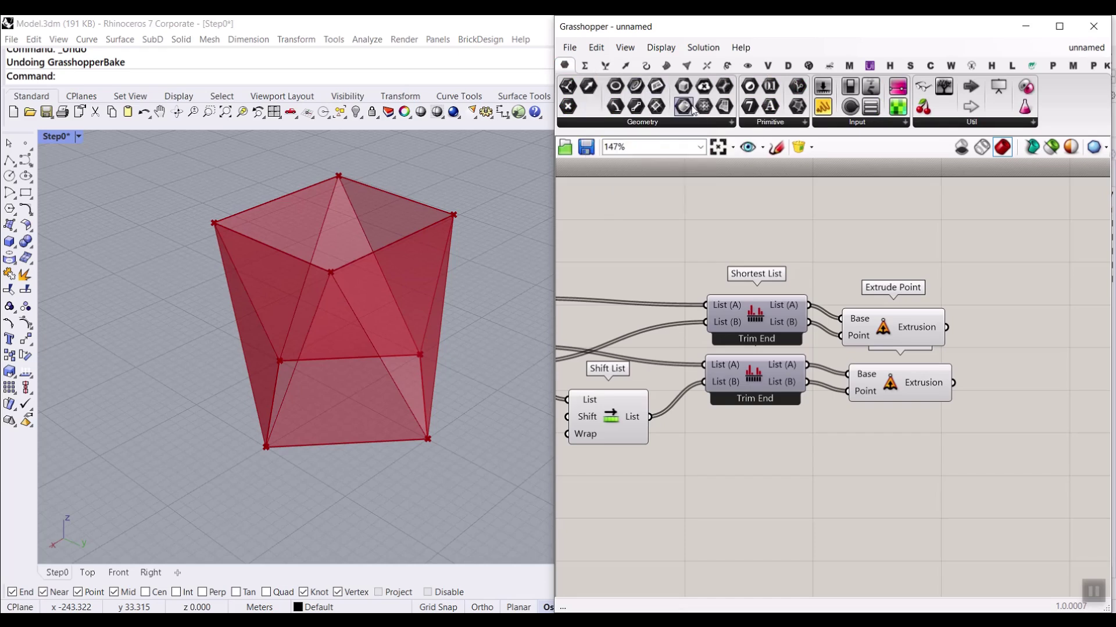
scroll(935, 315, down, 6)
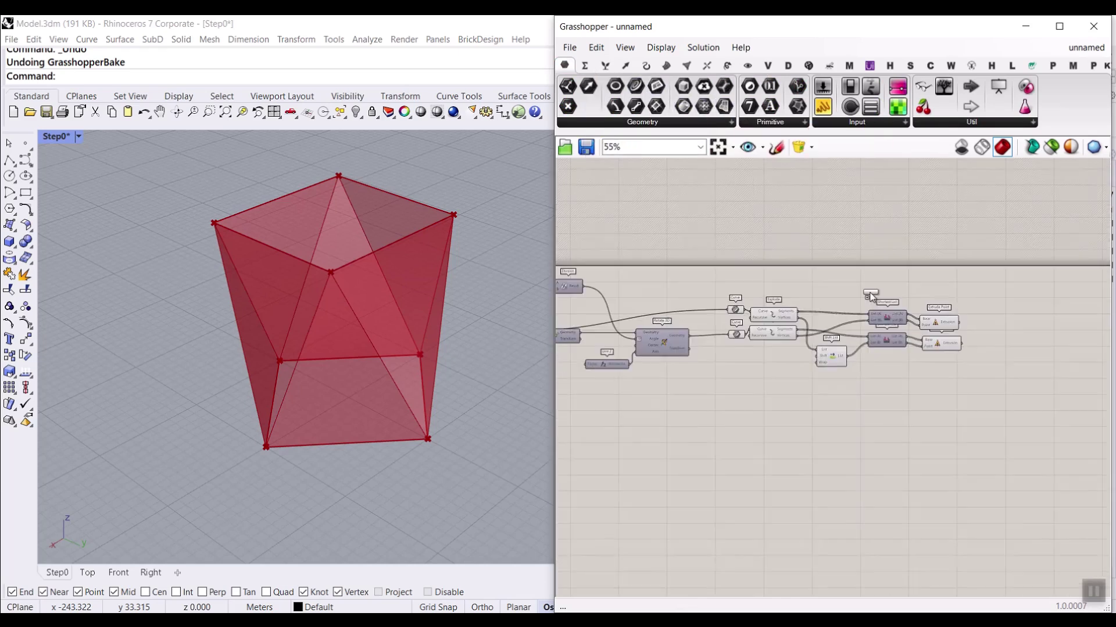
scroll(795, 329, up, 7)
drag(800, 253, 797, 249)
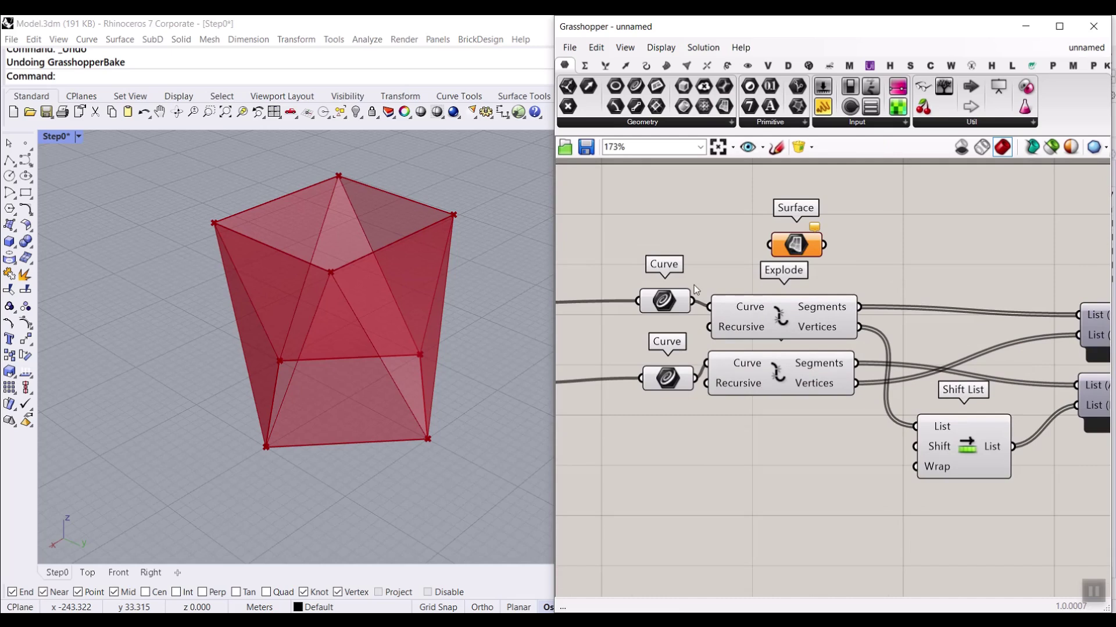
Step: Connect both Curve parameters to the Surface parameter to cap the planter's top and base, spacing the components apart
drag(663, 301, 769, 245)
shift+drag(694, 378, 809, 244)
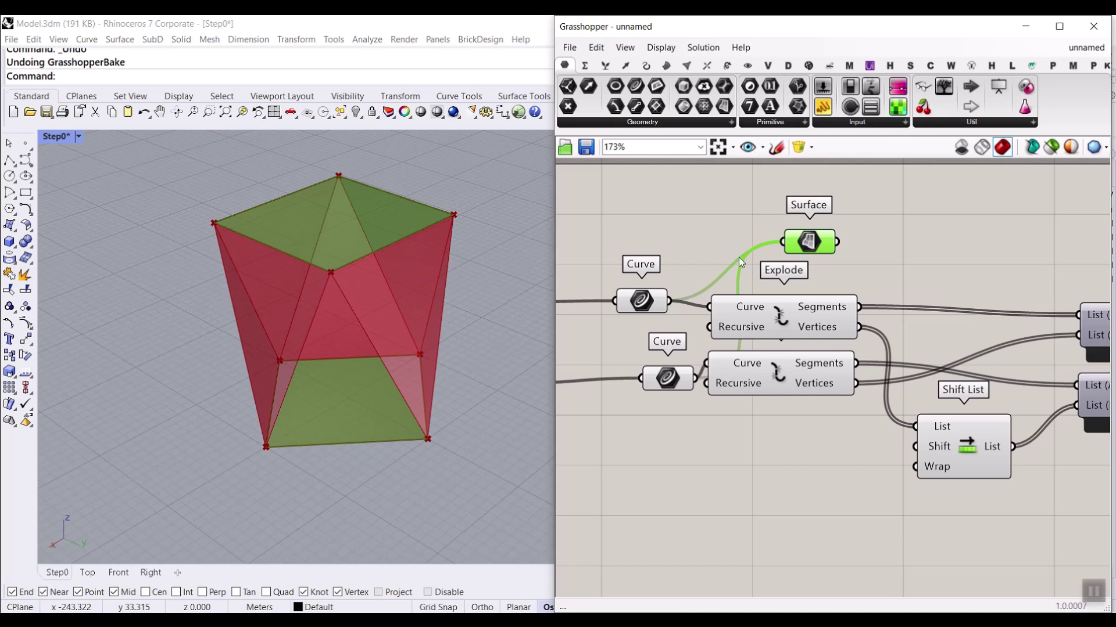
drag(651, 382, 802, 217)
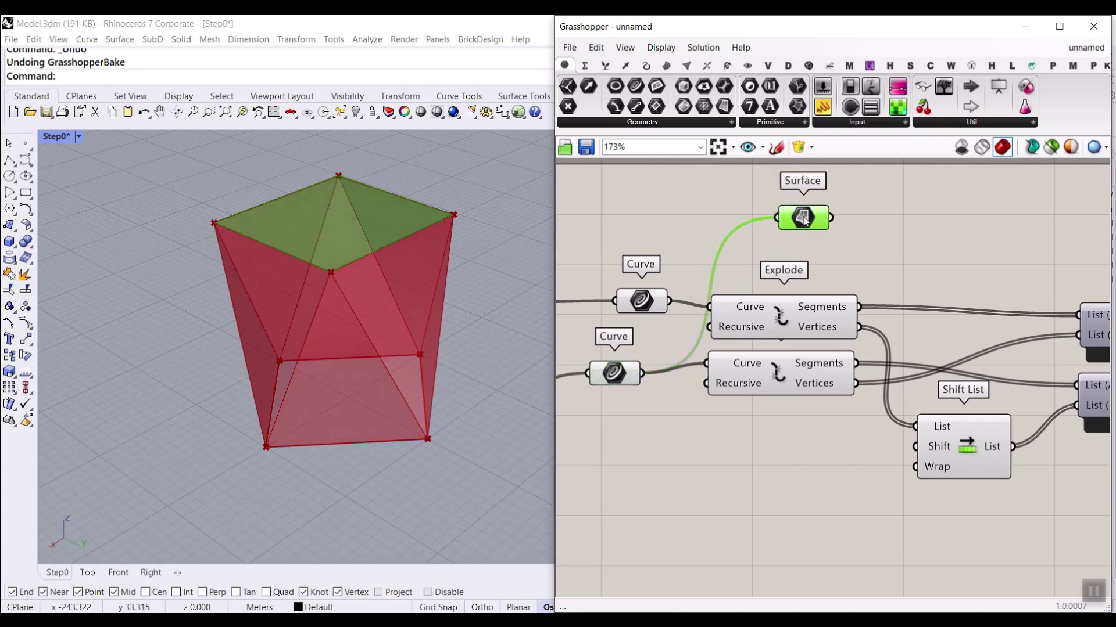
shift+drag(669, 301, 774, 218)
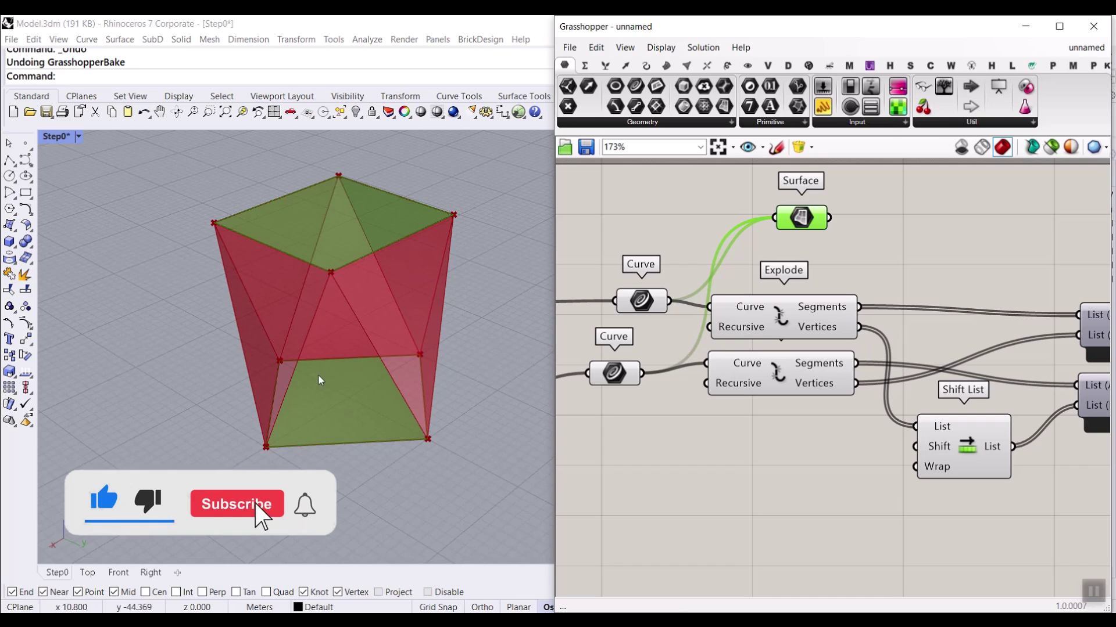
Step: Move the cap Surface parameter above the Extrude Point components
mouse_move(358, 406)
right_down()
mouse_move(391, 246)
mouse_move(370, 399)
right_up()
drag(807, 223, 805, 264)
scroll(645, 250, down, 3)
drag(891, 266, 990, 259)
scroll(991, 258, up, 3)
right_drag(968, 275, 717, 277)
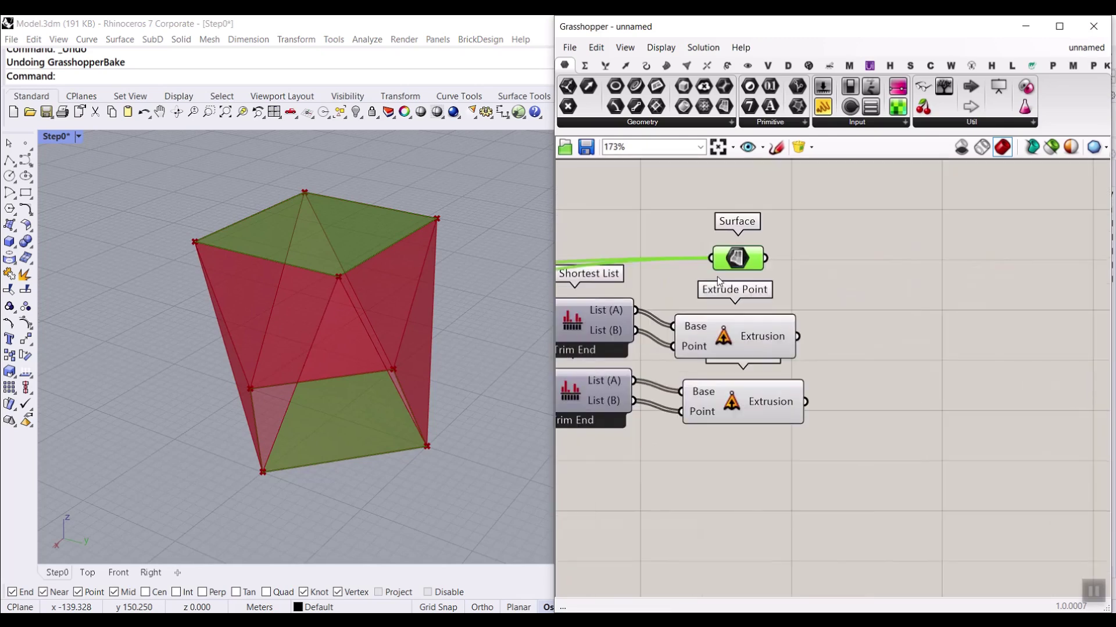
drag(756, 256, 770, 250)
Step: Check the faces of both Extrude Point components and place a second Surface parameter beyond them
click(758, 348)
click(767, 404)
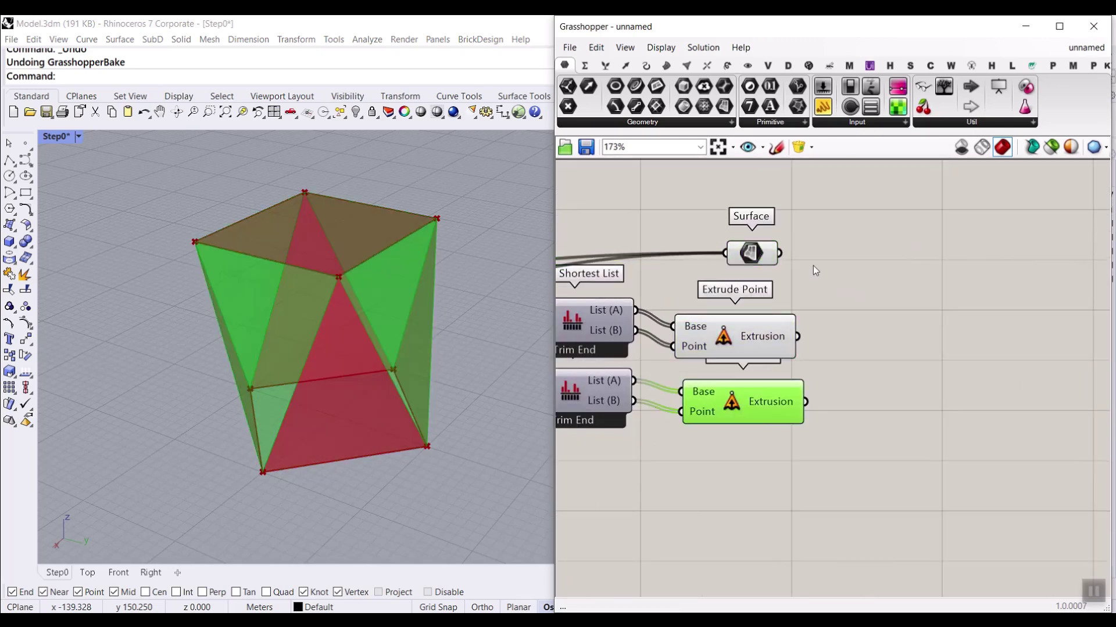
drag(729, 105, 899, 320)
scroll(812, 278, up, 2)
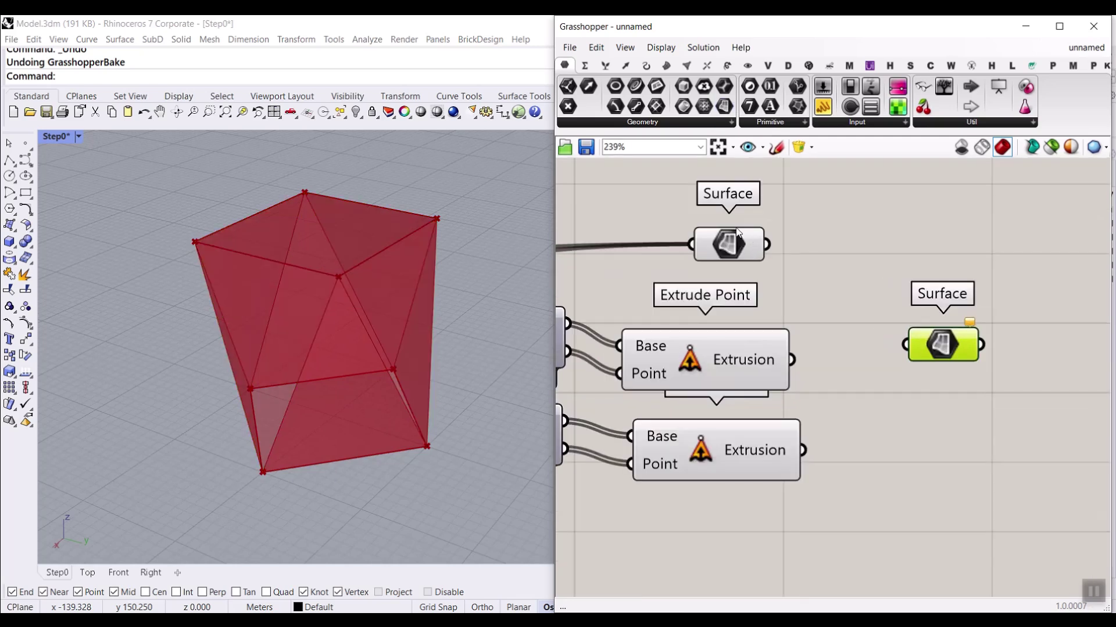
Step: Collect the cap surfaces and both Extrude Point outputs in the second Surface parameter
click(751, 244)
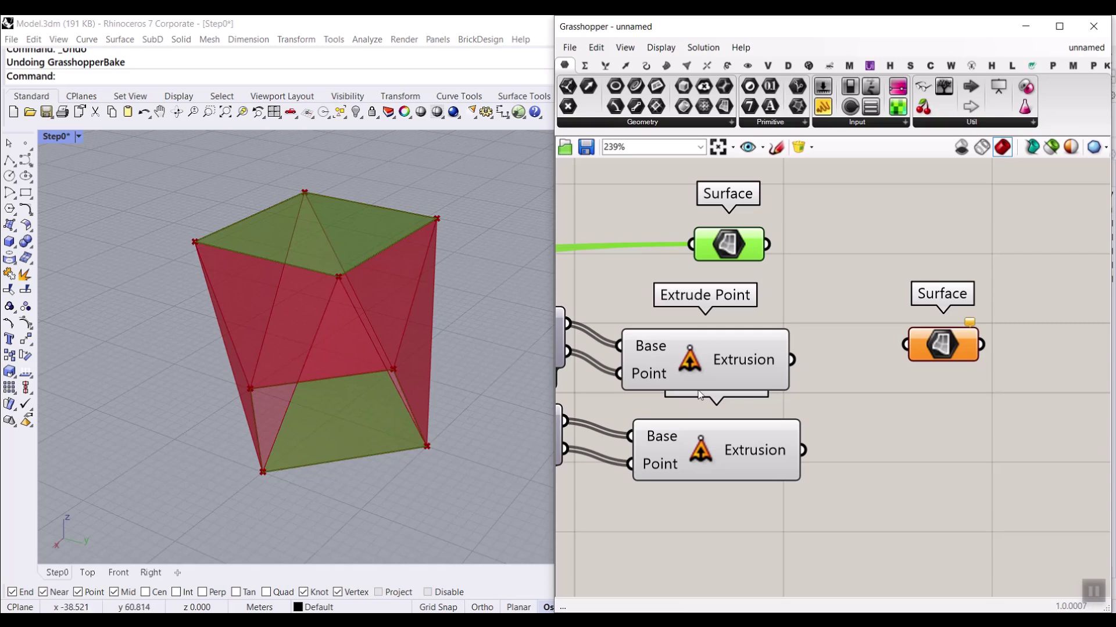
click(715, 358)
drag(767, 244, 905, 344)
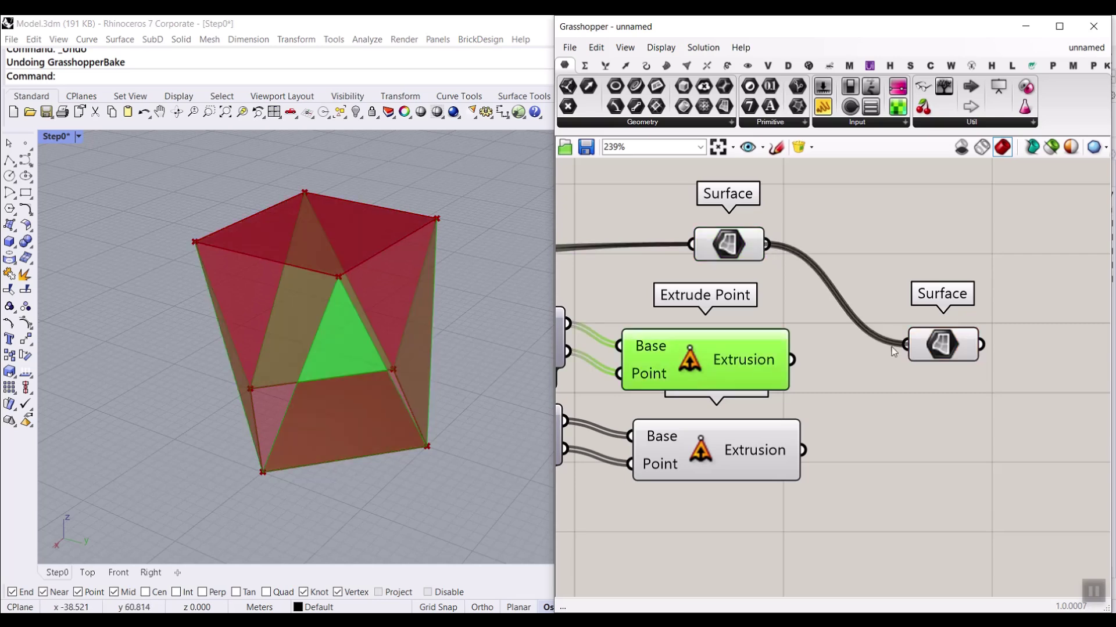
shift+drag(792, 361, 931, 351)
shift+drag(803, 455, 919, 350)
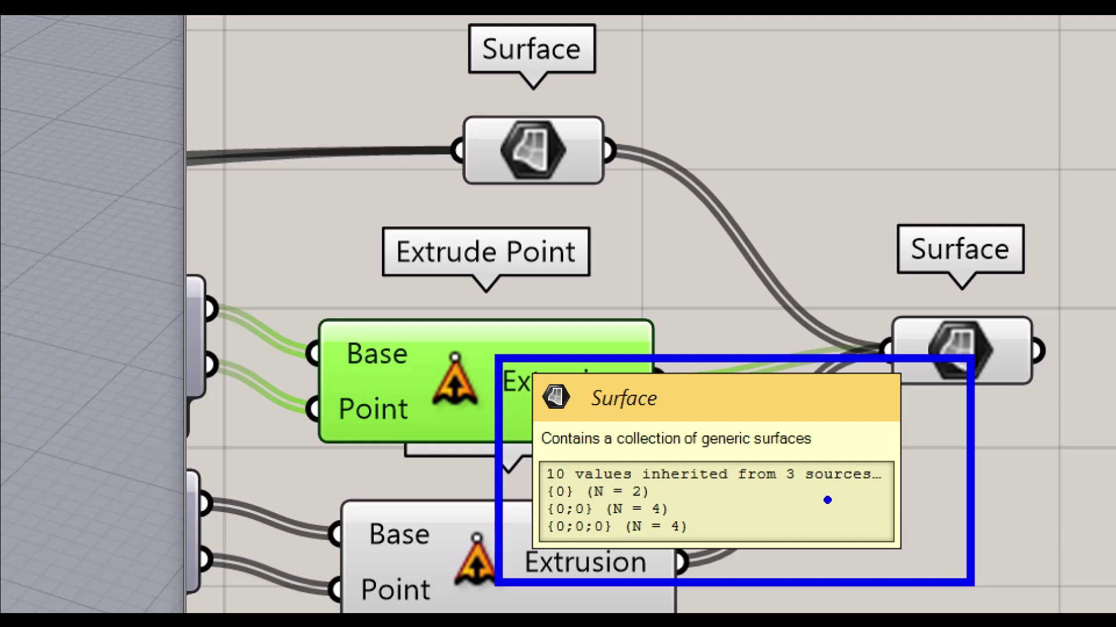
Step: Flatten the collecting Surface parameter and check its resulting data list
mouse_move(753, 491)
mouse_down()
mouse_move(721, 536)
mouse_move(747, 571)
mouse_move(777, 525)
mouse_up()
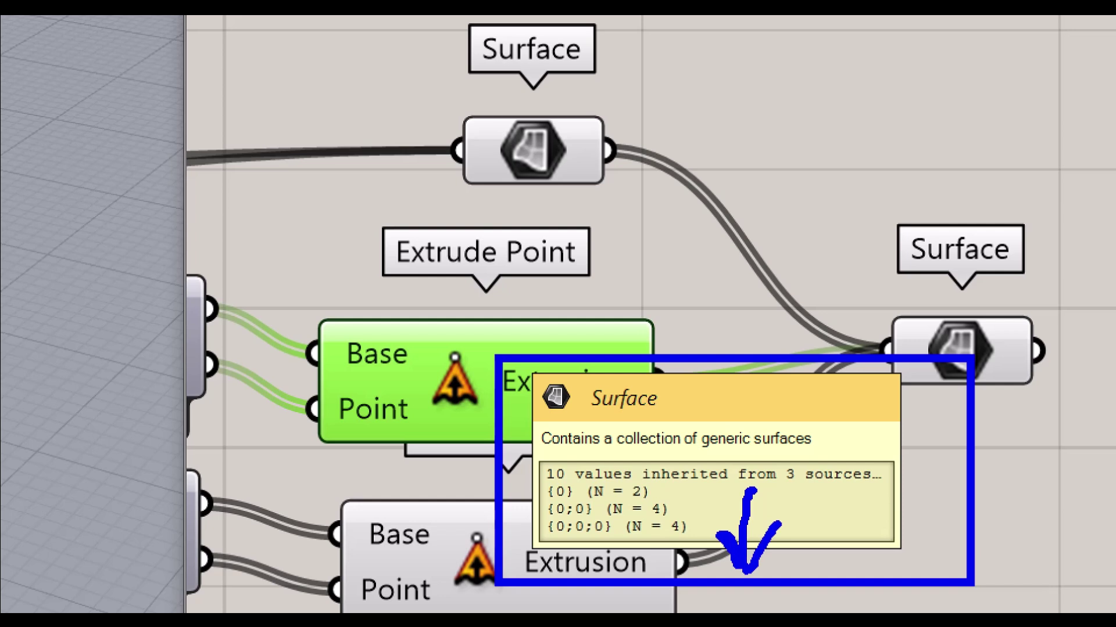
mouse_move(969, 131)
mouse_down()
mouse_move(1005, 81)
mouse_move(992, 56)
mouse_move(1029, 29)
mouse_move(1027, 84)
mouse_up()
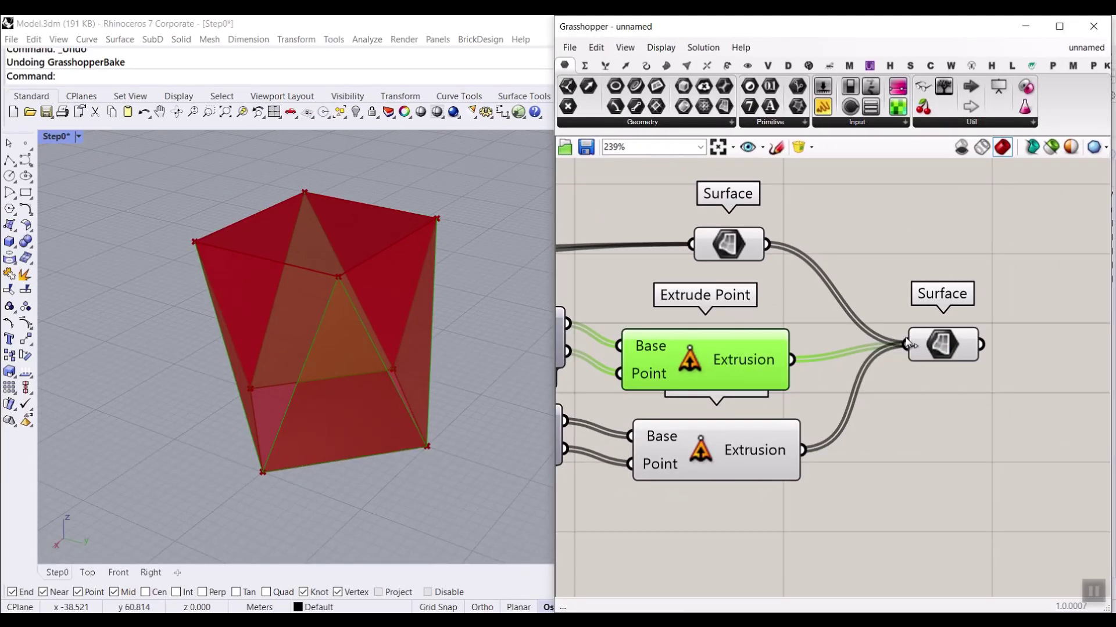
right_click(931, 339)
click(958, 443)
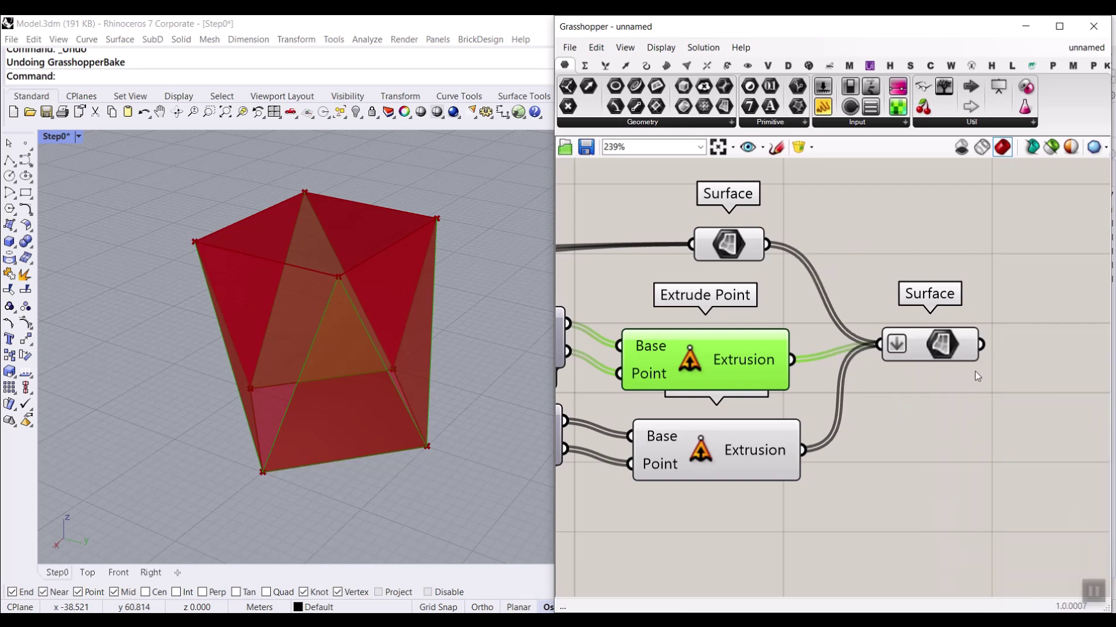
scroll(930, 354, up, 5)
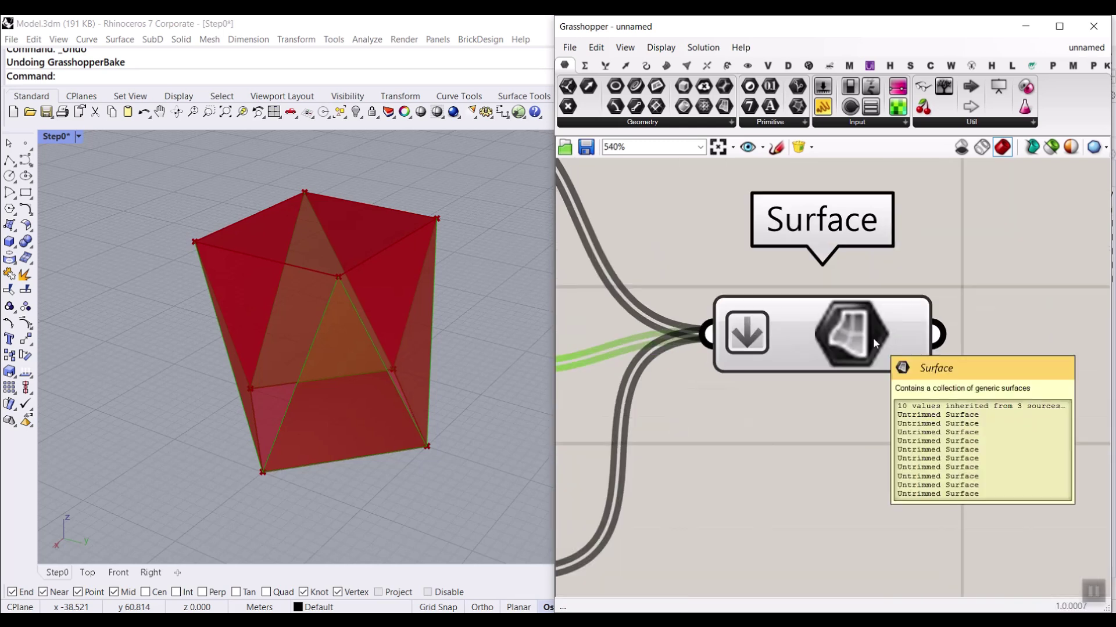
right_drag(873, 337, 735, 378)
scroll(735, 378, down, 3)
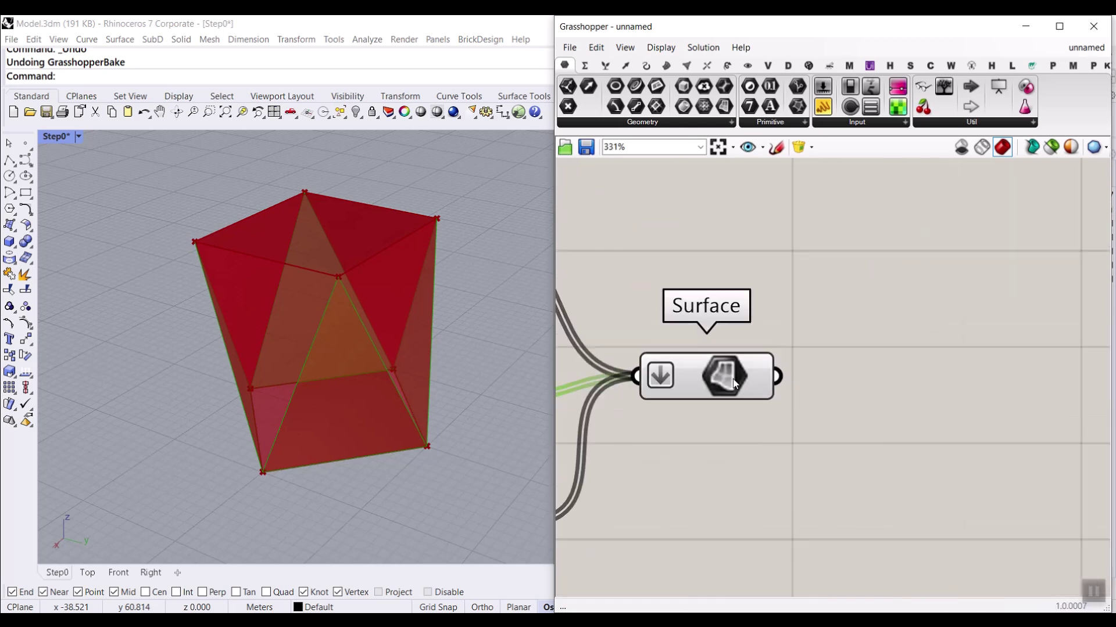
Step: Place a Brep Join component and connect the flattened Surface parameter to its Breps input
click(666, 65)
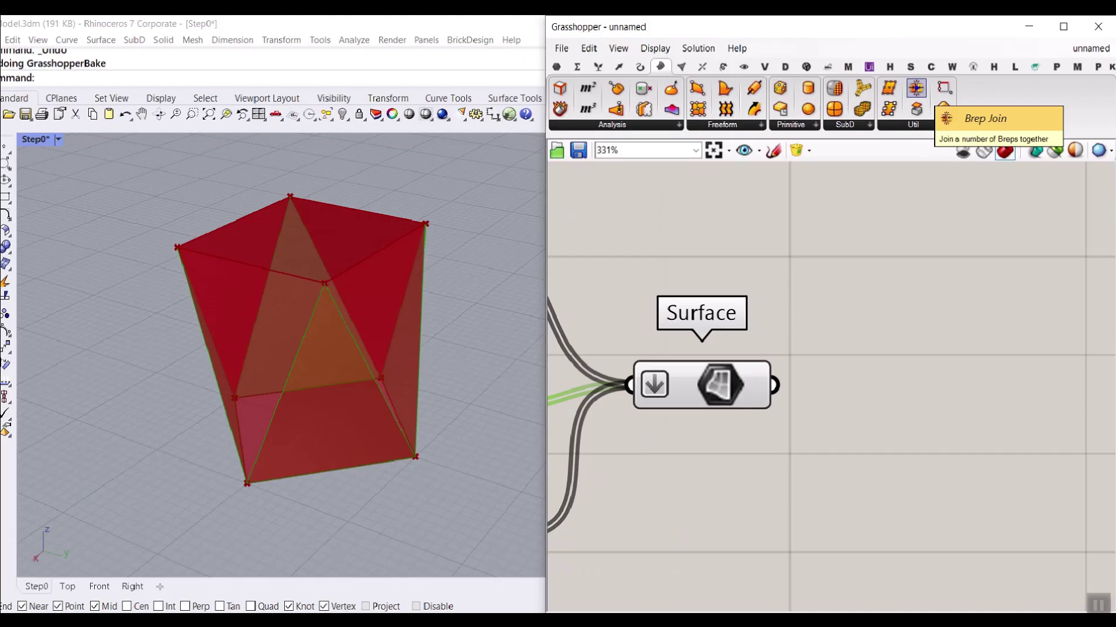
click(916, 87)
click(845, 378)
drag(797, 395, 777, 376)
click(930, 379)
Step: Turn off the preview of all components upstream of Brep Join
scroll(981, 350, down, 8)
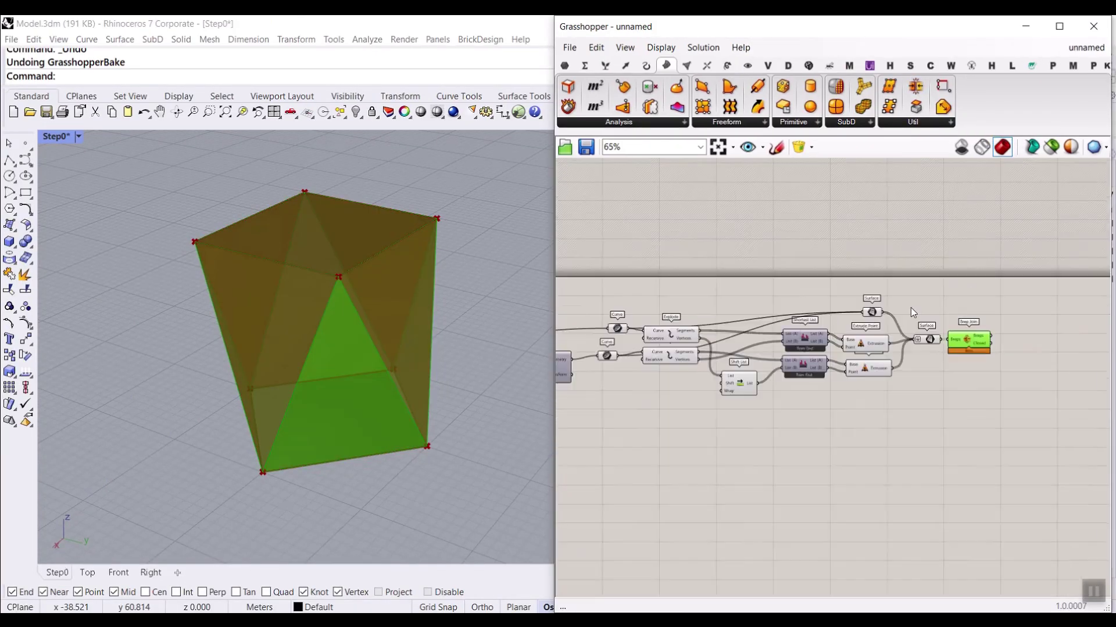
scroll(911, 312, down, 1)
drag(920, 278, 569, 436)
right_click(667, 263)
click(704, 286)
click(1004, 315)
scroll(932, 329, up, 8)
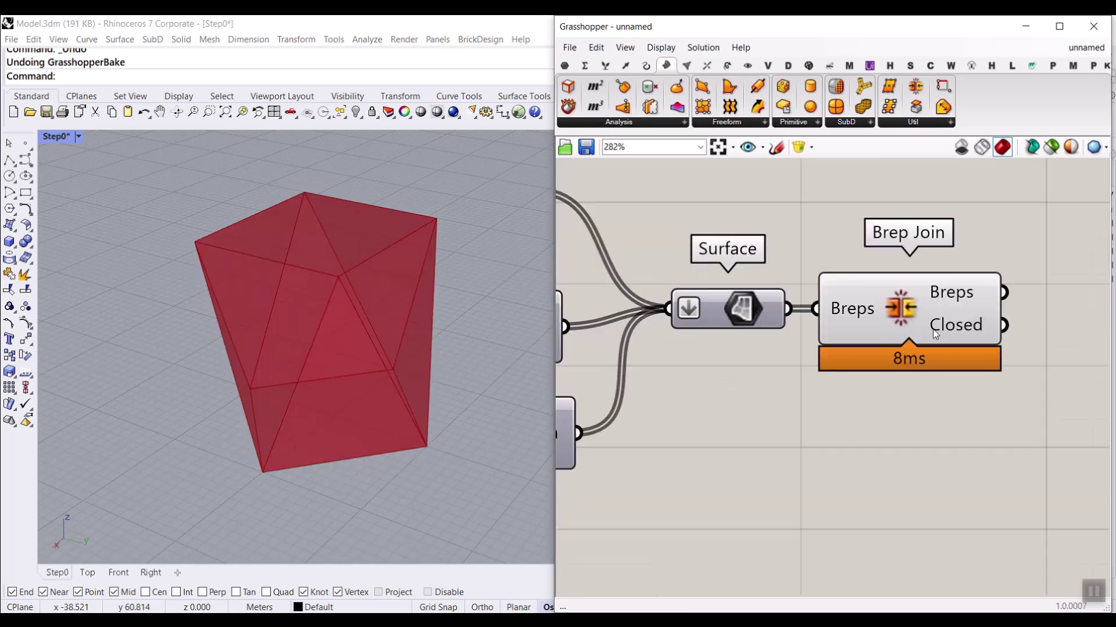
right_drag(932, 330, 861, 312)
Step: Bake Brep Join's Breps output with the default attributes and move the baked solid away from the preview
mouse_move(889, 269)
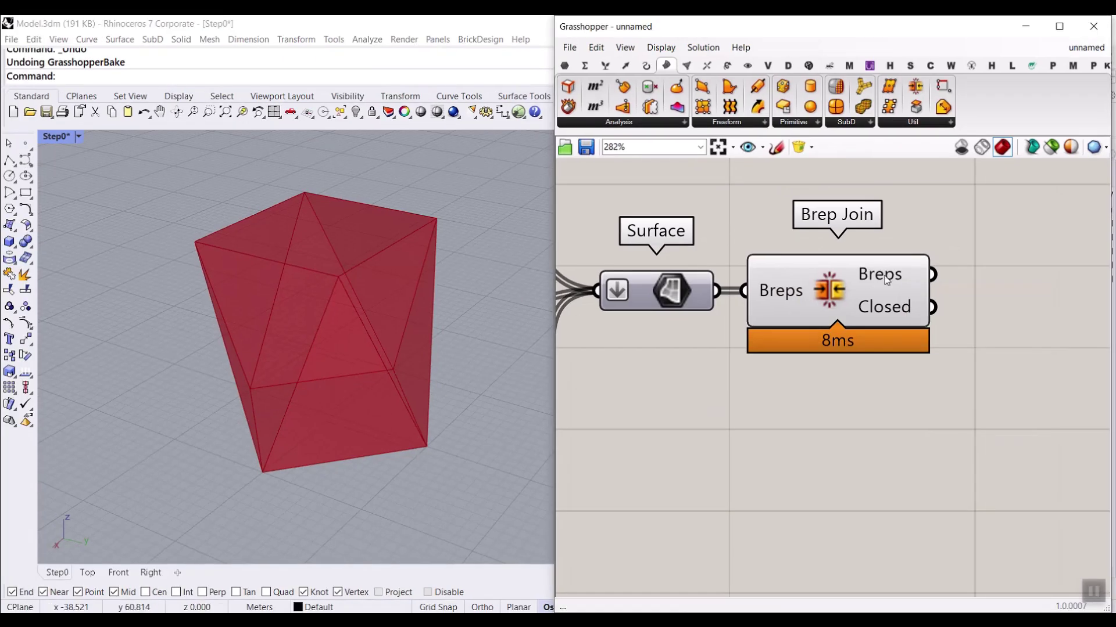
right_click(886, 280)
click(907, 299)
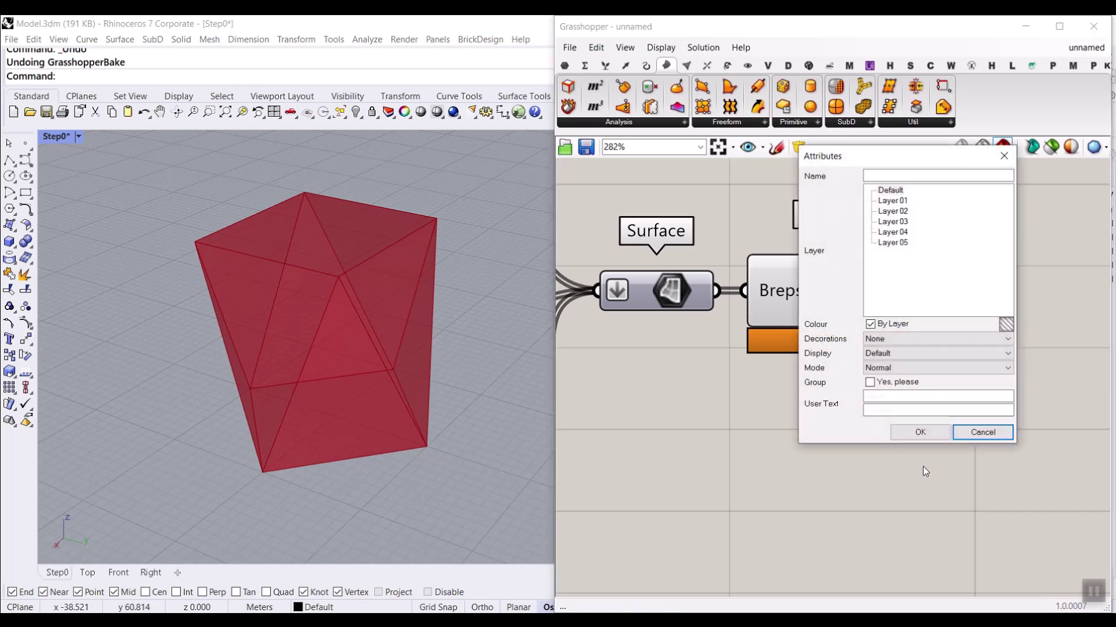
click(921, 432)
scroll(414, 312, down, 4)
drag(416, 338, 296, 348)
scroll(289, 358, up, 6)
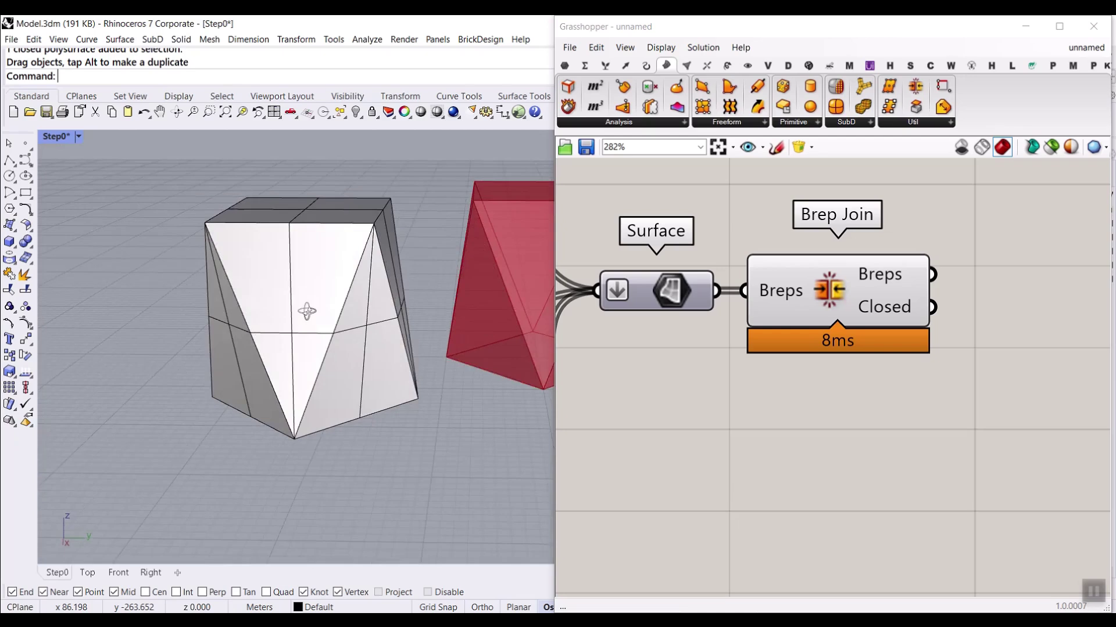
Step: Try Shell on the baked solid with thickness 1 and its top face removed, and undo it
text(Shell)
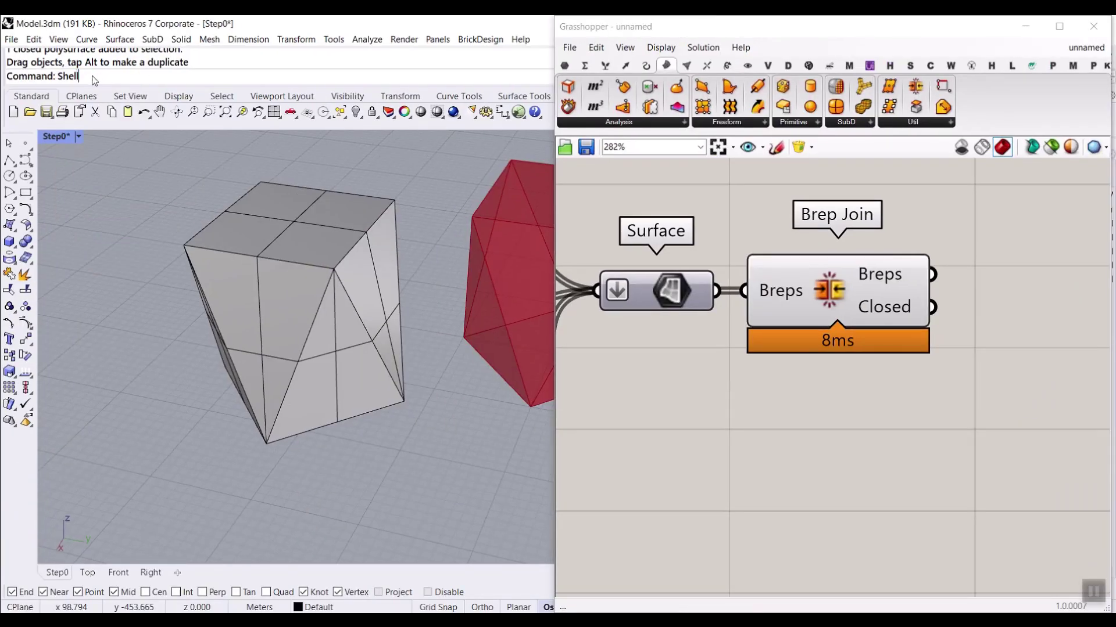
key(Return)
click(231, 229)
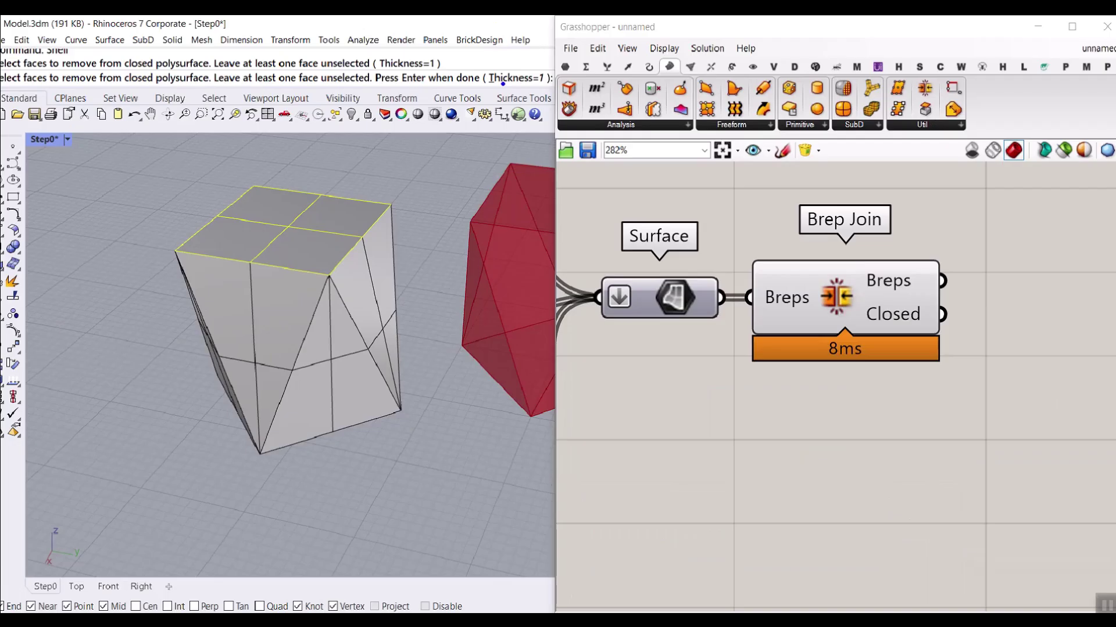
key(Return)
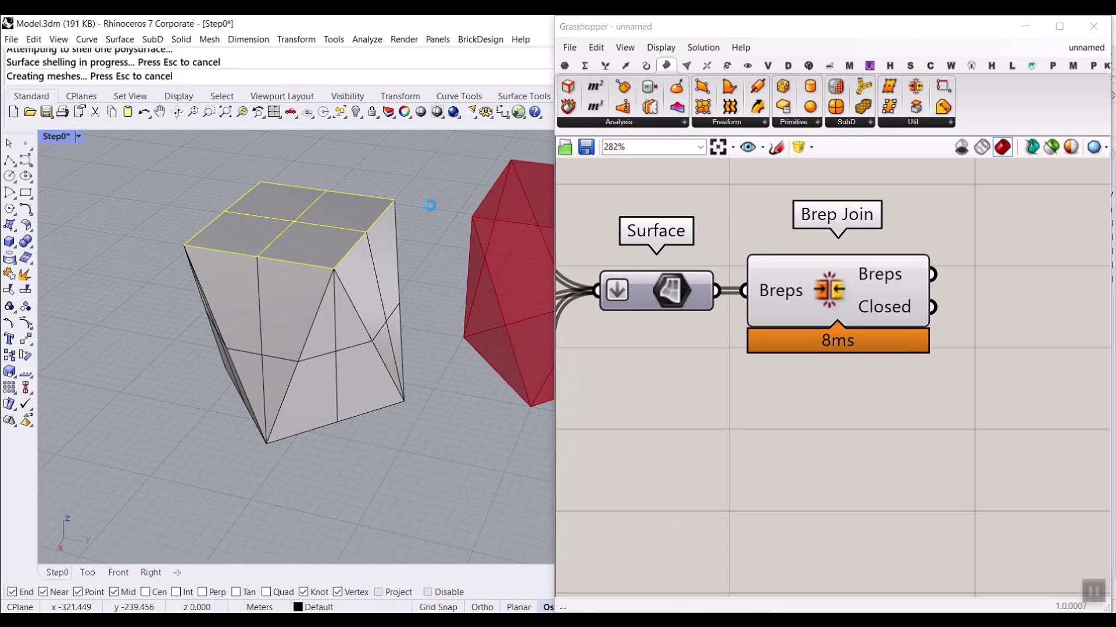
right_drag(311, 259, 292, 326)
scroll(292, 327, up, 5)
key(ctrl+z)
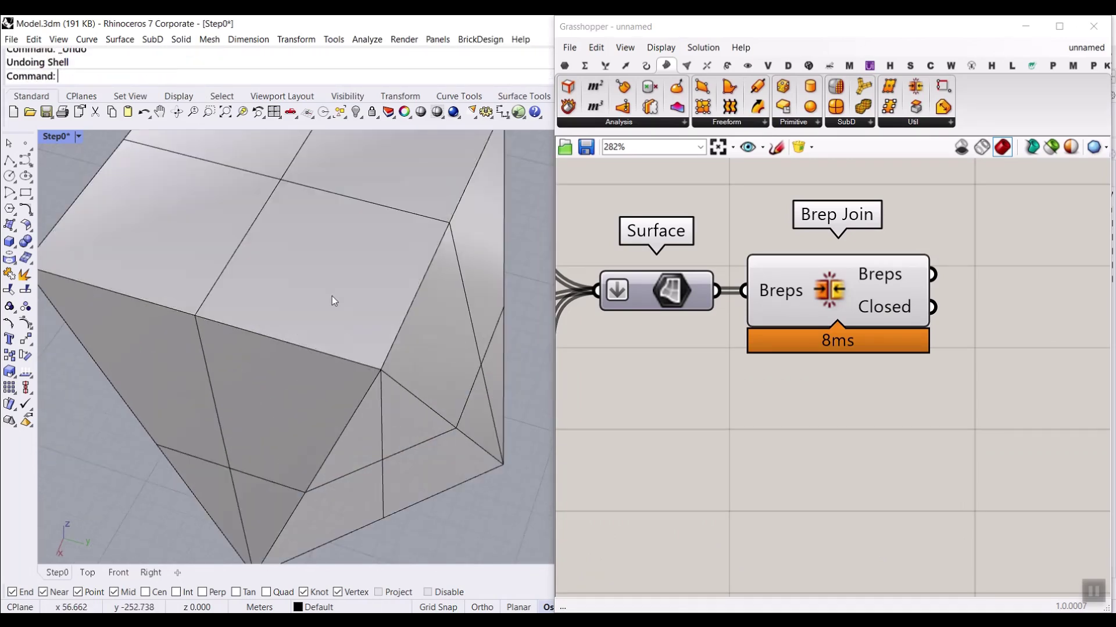
Step: Shell the baked solid with a thickness of 5, removing its top face
right_click(331, 277)
click(399, 77)
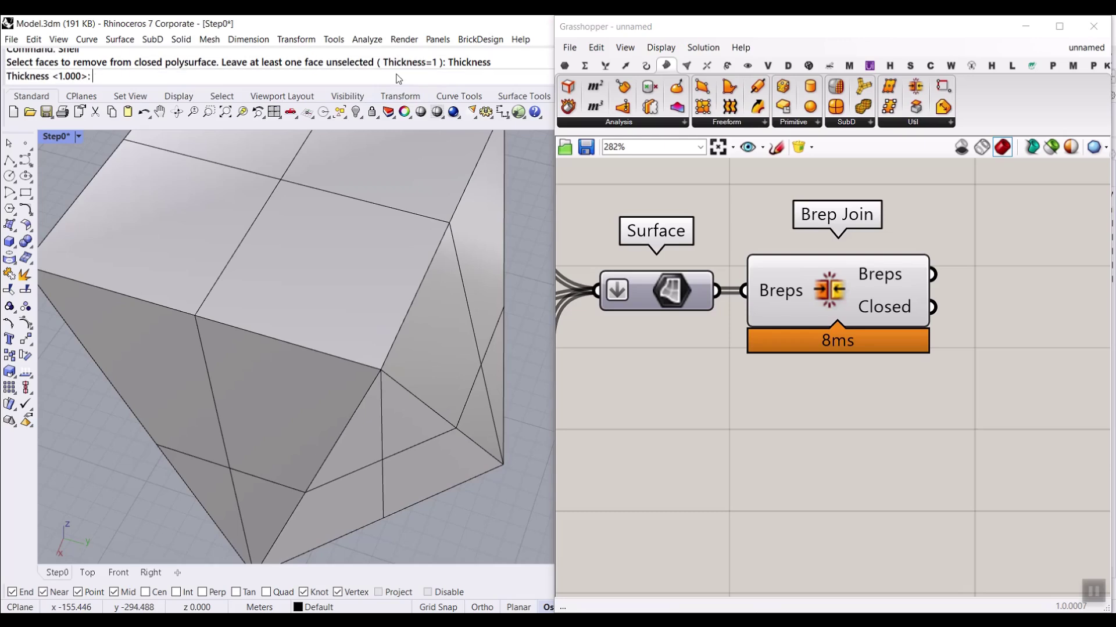
text(5)
key(Return)
click(330, 222)
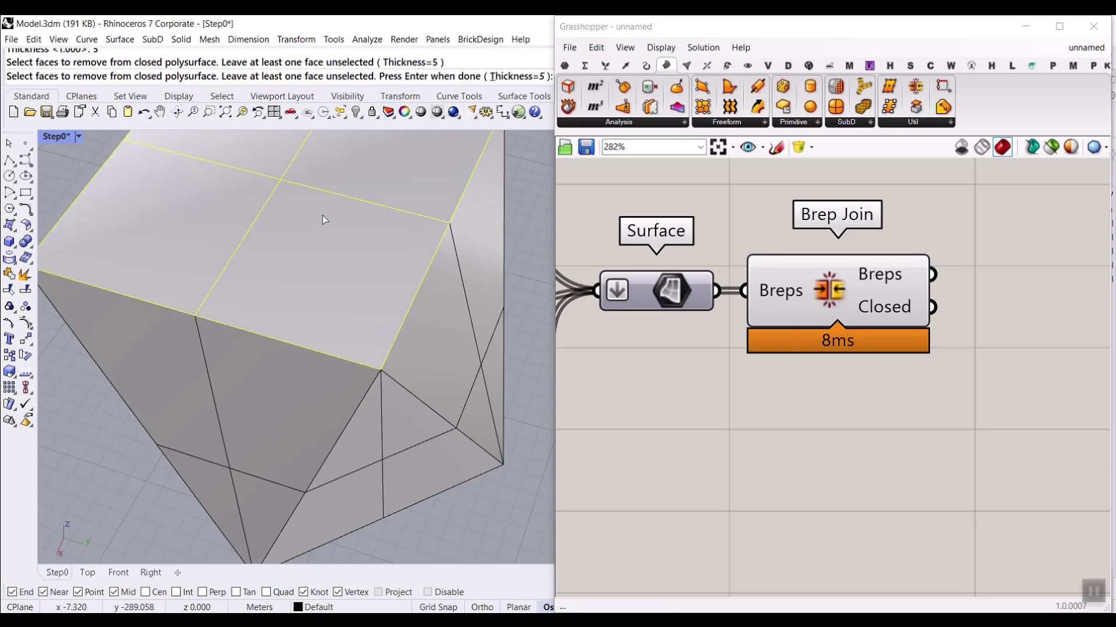
right_click(329, 219)
scroll(329, 218, down, 5)
mouse_move(378, 361)
right_down()
mouse_move(275, 287)
mouse_move(368, 365)
right_up()
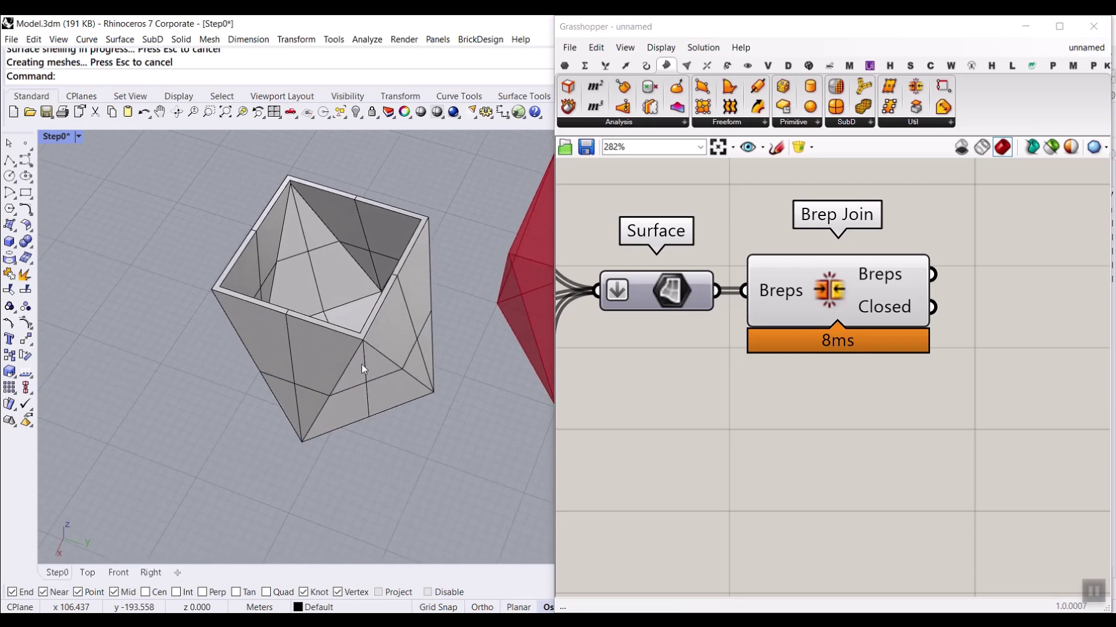
Step: Delete the shelled solid from the Rhino viewport and bring the Grasshopper preview back into view
scroll(384, 315, up, 2)
click(383, 312)
key(Delete)
scroll(337, 361, down, 4)
scroll(433, 339, up, 3)
right_drag(432, 339, 395, 351)
scroll(505, 323, up, 5)
scroll(401, 343, down, 2)
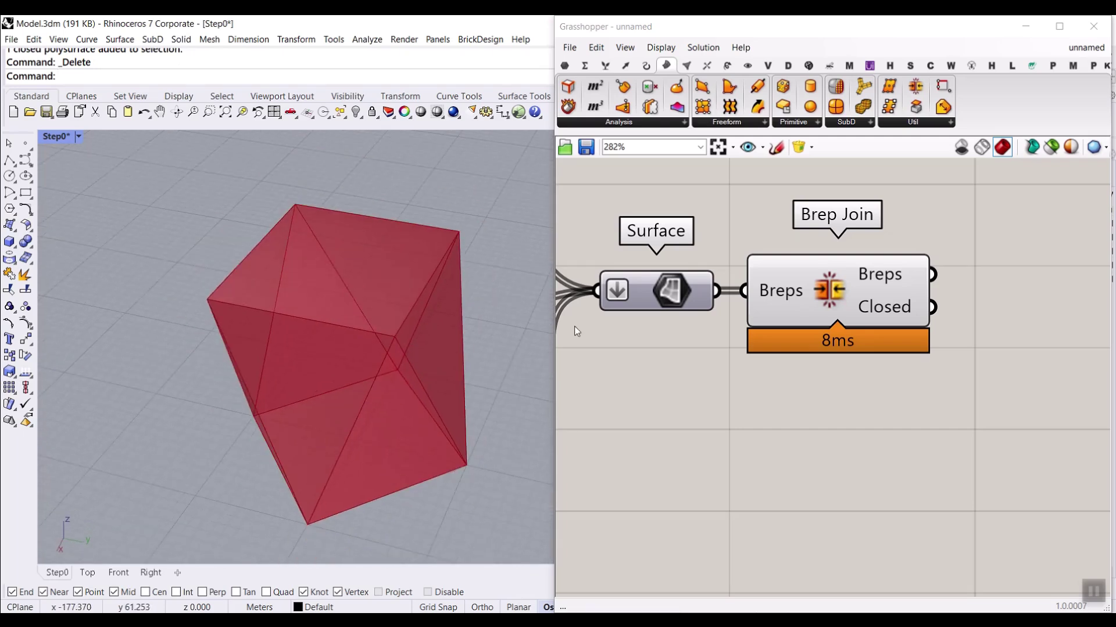
Step: Look through the Pufferfish plug-in's components and Grasshopper's special folders option
click(1027, 66)
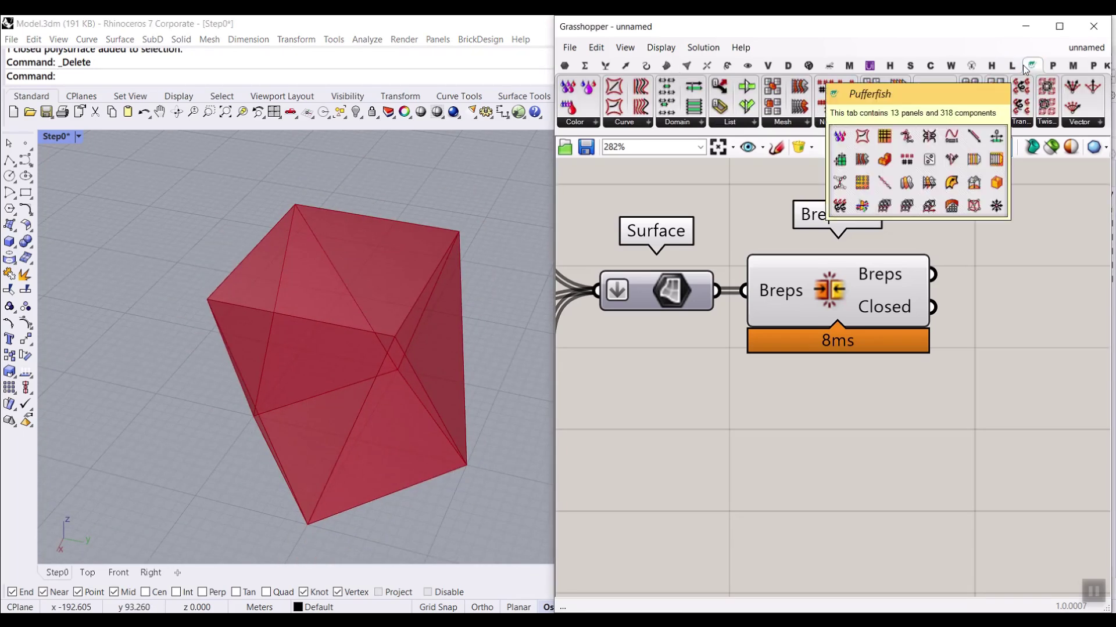
click(570, 47)
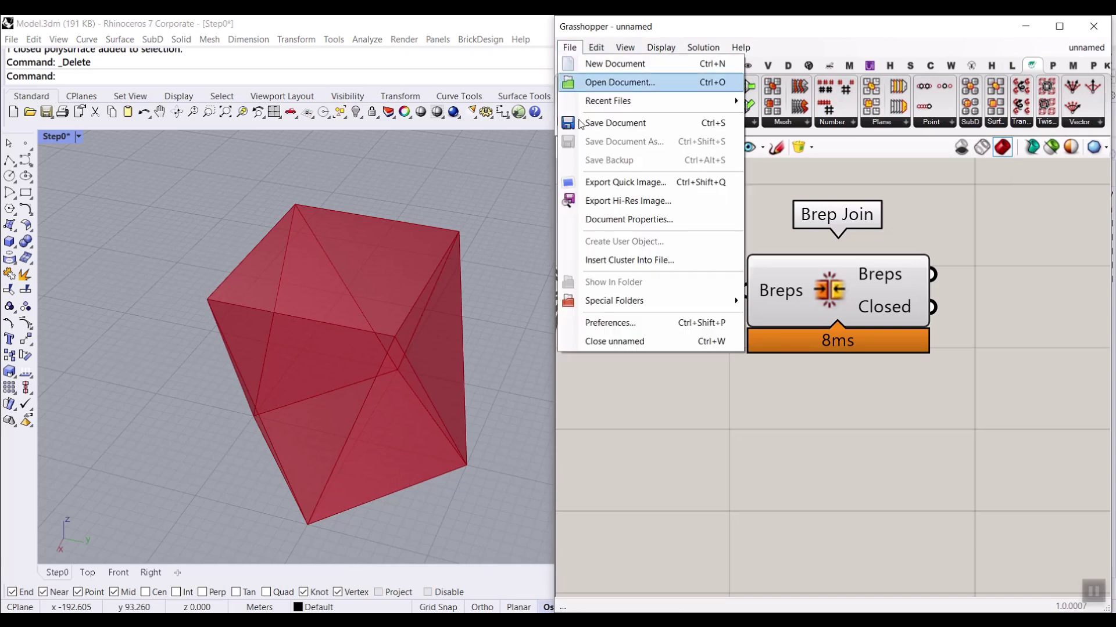
mouse_move(642, 304)
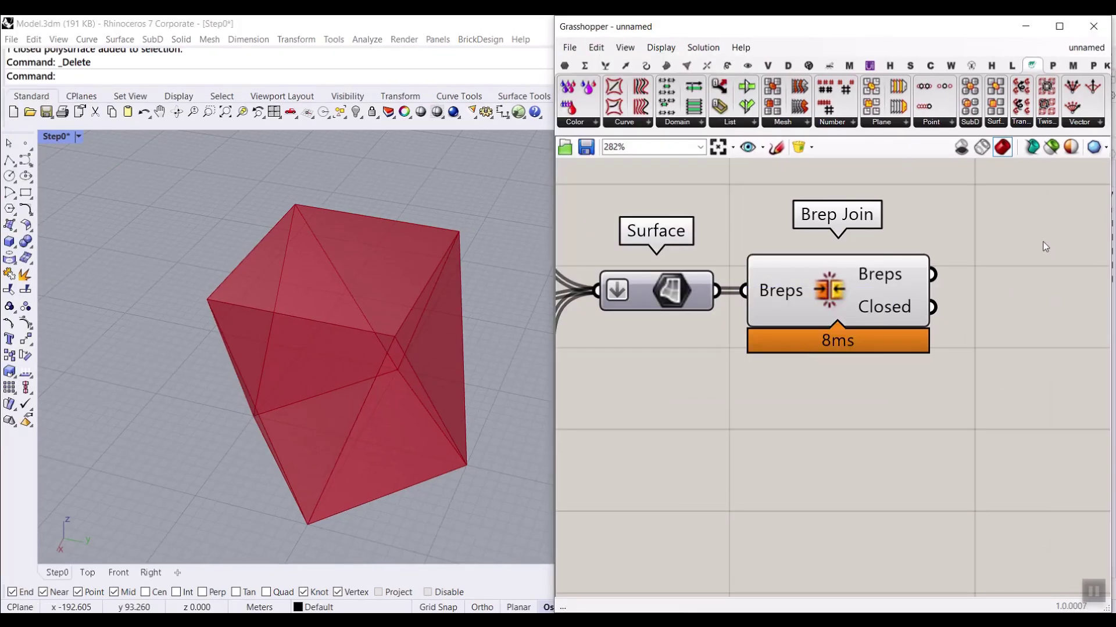
click(1004, 124)
click(996, 124)
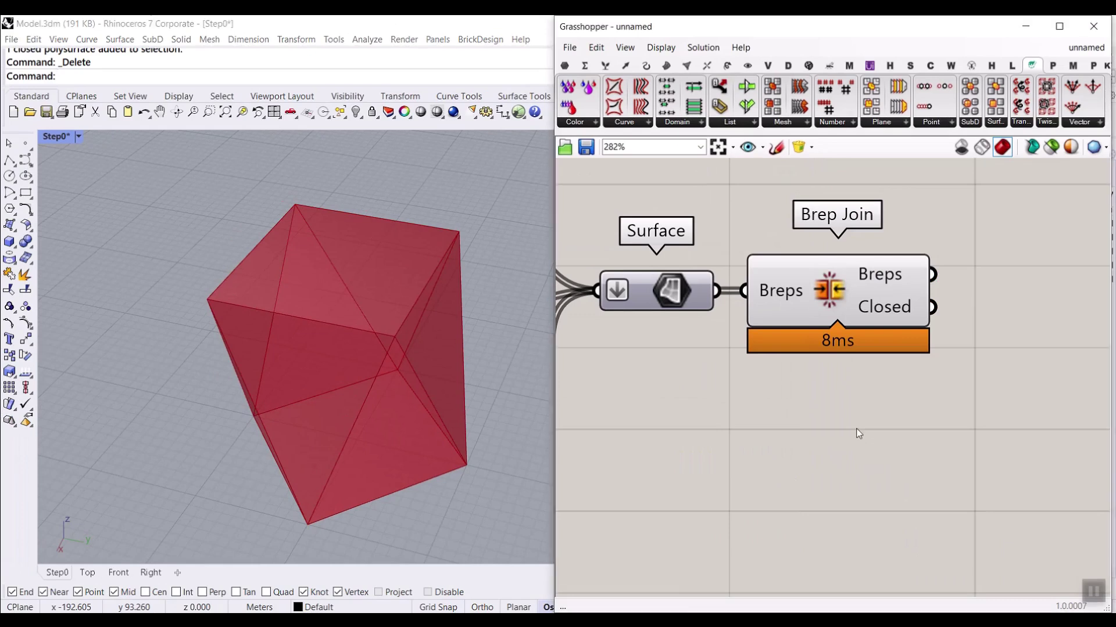
Step: Add a Shell Polysurface component and connect Brep Join's Breps output to its Polysurface input
double_click(855, 433)
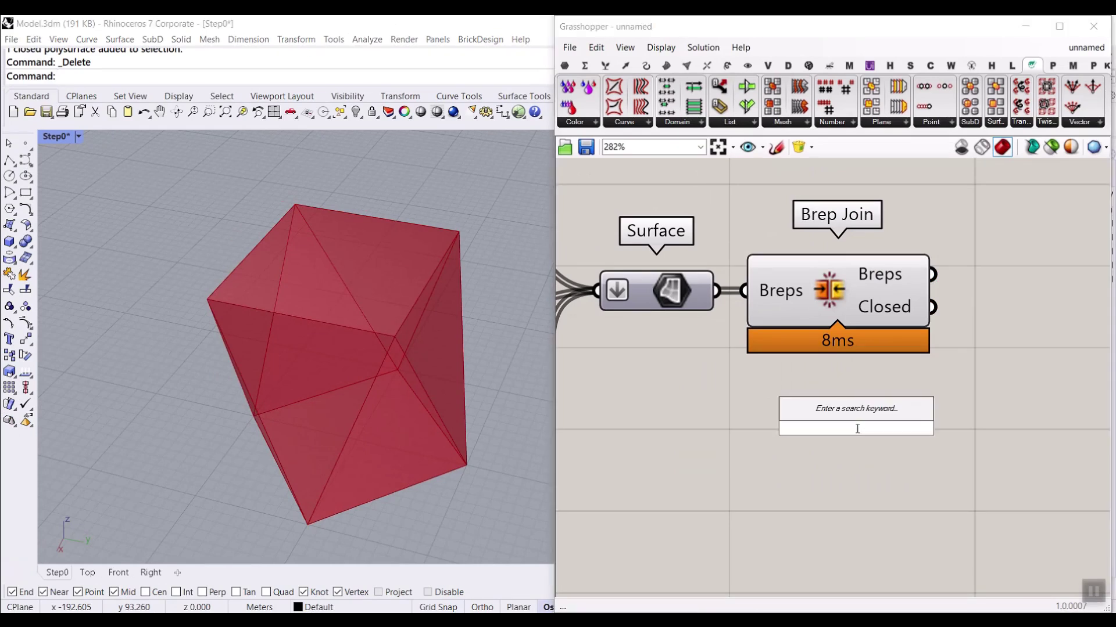
text(shell)
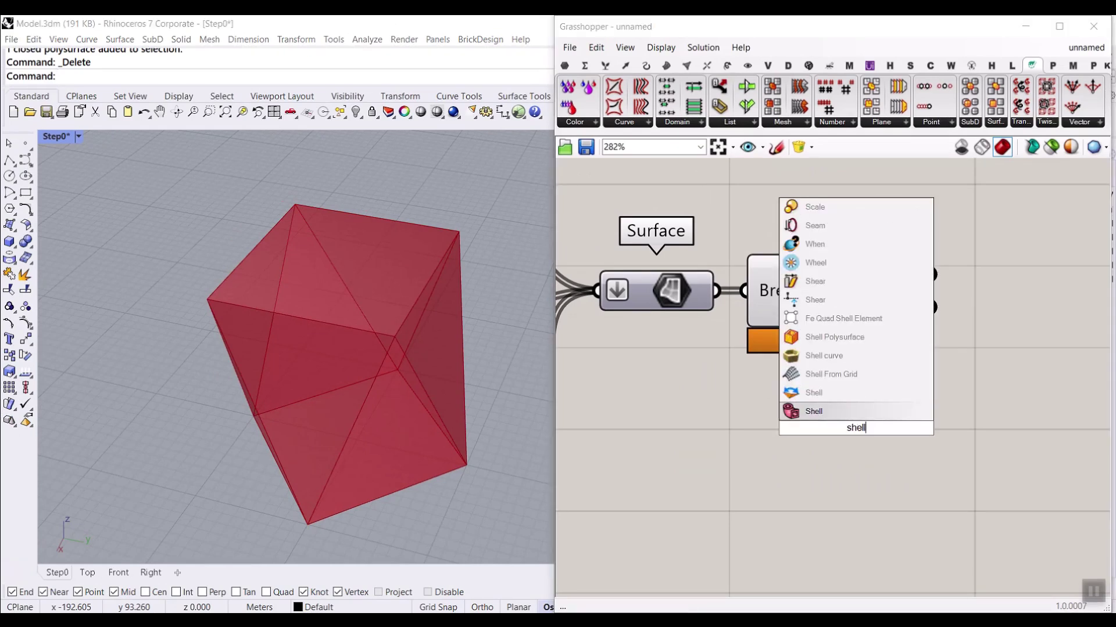
click(845, 338)
drag(828, 443, 958, 363)
scroll(729, 422, down, 2)
scroll(915, 354, up, 2)
drag(811, 317, 890, 303)
drag(903, 341, 922, 408)
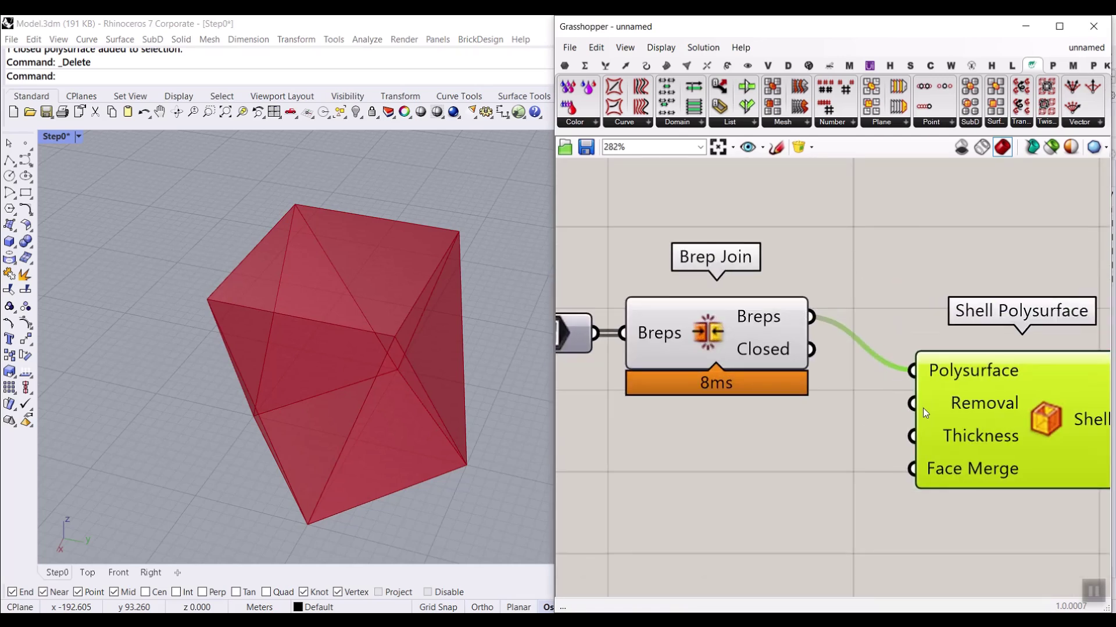
mouse_move(949, 401)
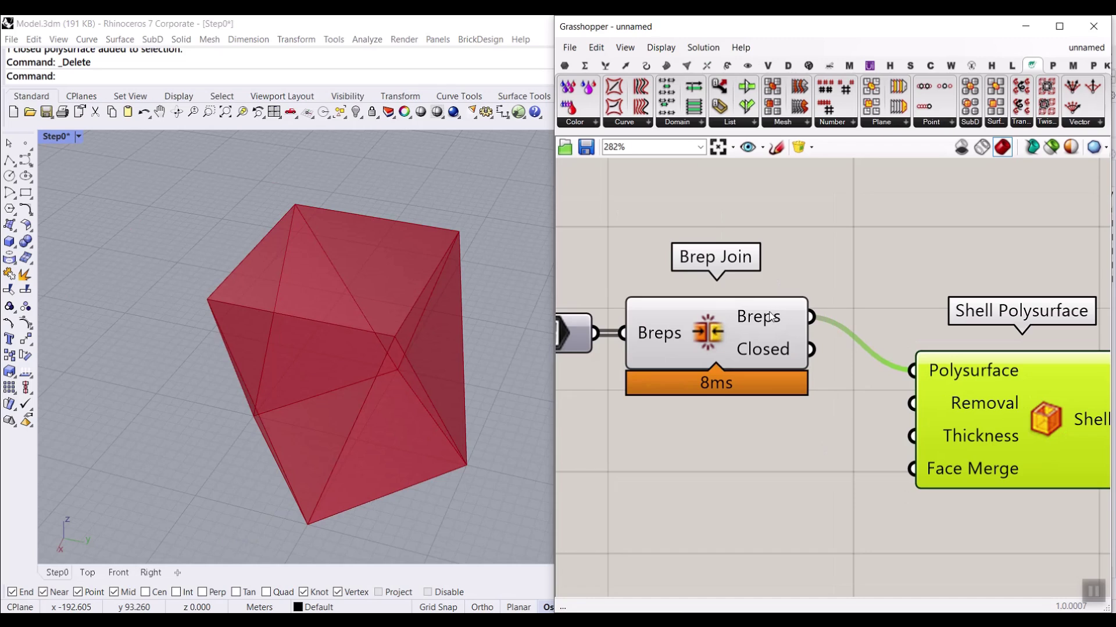
Step: Bake the joined Brep into the Rhino viewport to inspect it, and undo the bake
right_click(770, 317)
click(788, 337)
click(795, 474)
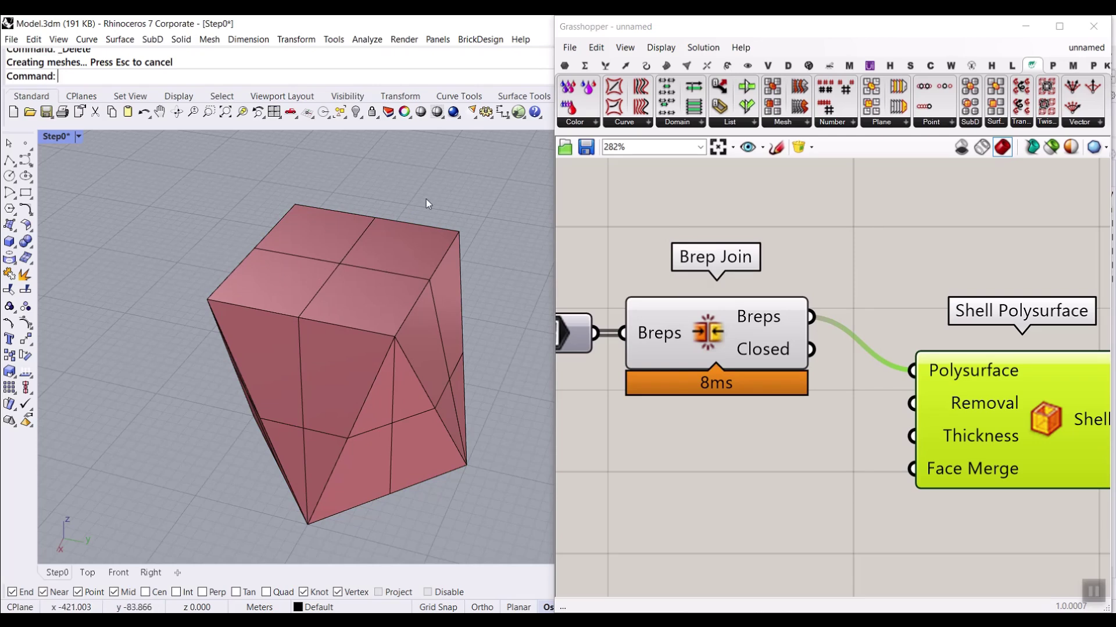
key(ctrl+z)
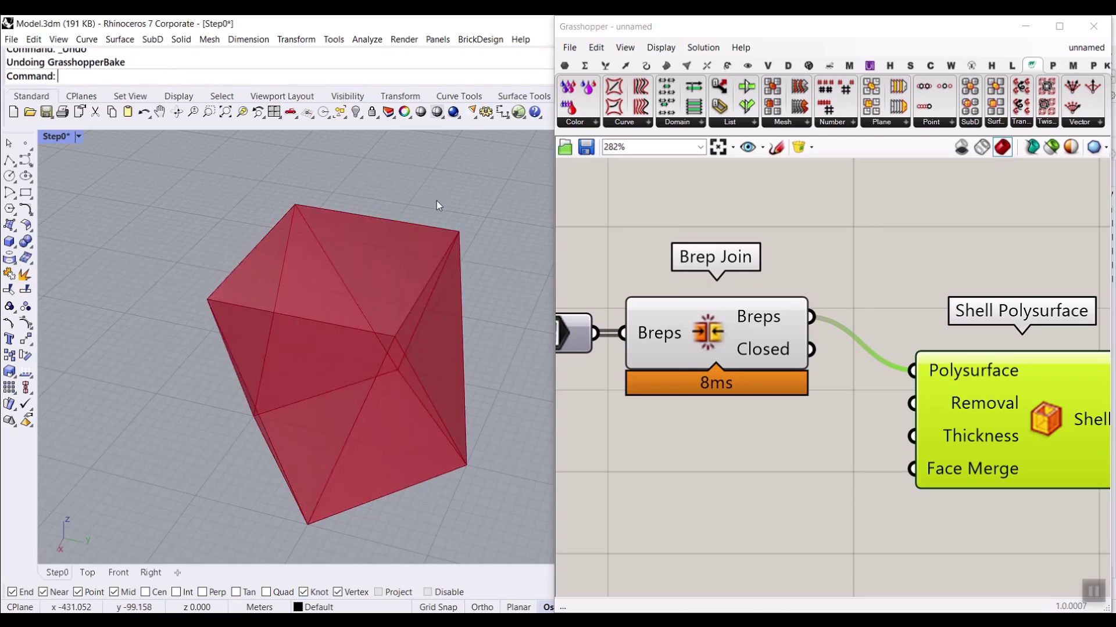
Step: Reposition the Shell Polysurface component beside Brep Join, leaving room for its input components
drag(996, 393, 961, 349)
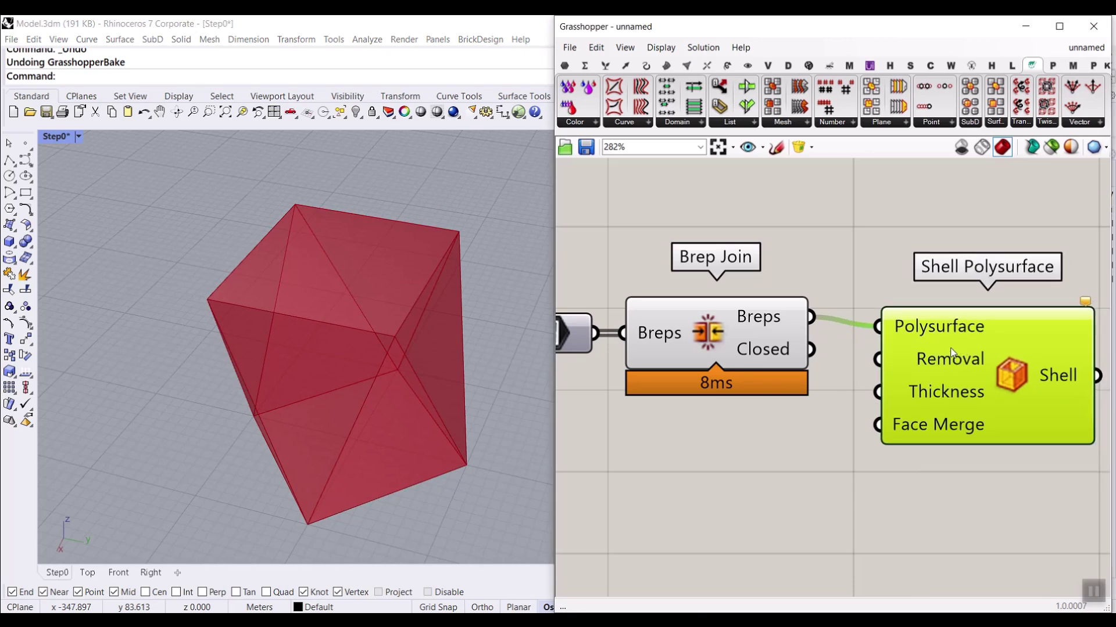
mouse_move(935, 367)
right_drag(879, 381, 740, 384)
drag(823, 398, 934, 376)
Step: Add a Deconstruct Brep component below Shell Polysurface and feed it the joined Breps
click(666, 65)
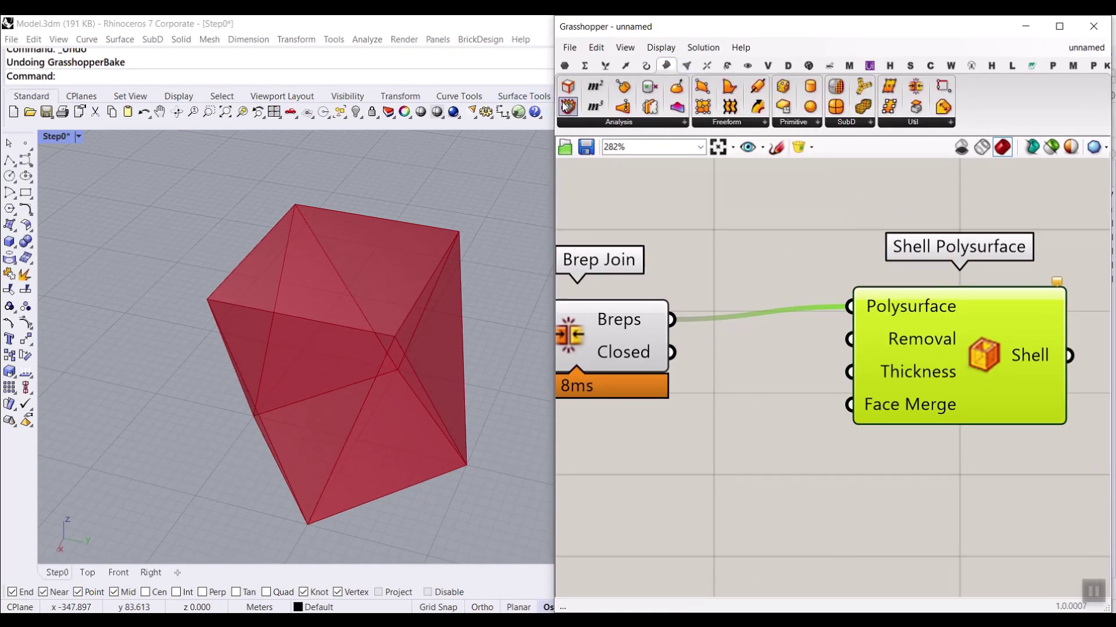
drag(565, 107, 773, 511)
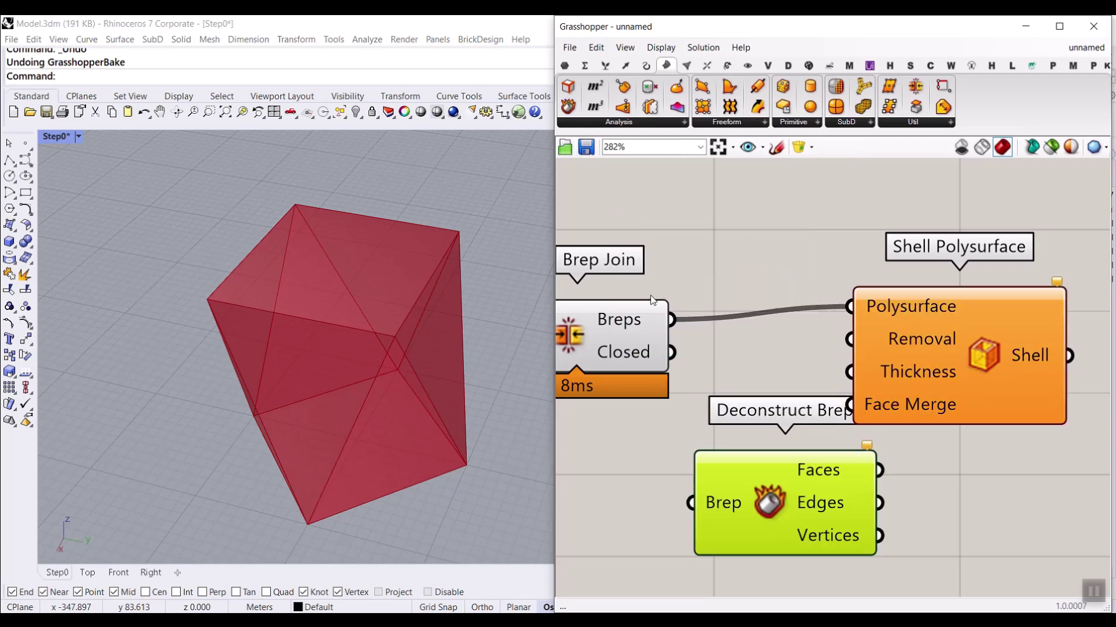
drag(671, 319, 692, 503)
right_drag(831, 486, 775, 367)
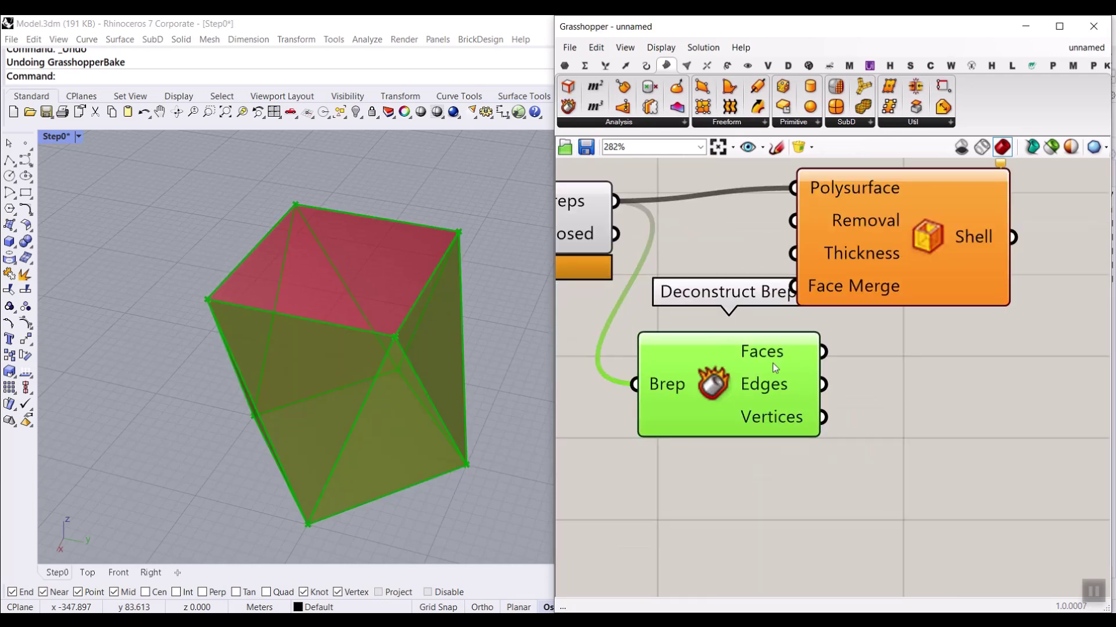
Step: Add an Area component and connect Deconstruct Brep's Faces to its Geometry input to get the face centroids
mouse_move(772, 355)
drag(594, 87, 870, 393)
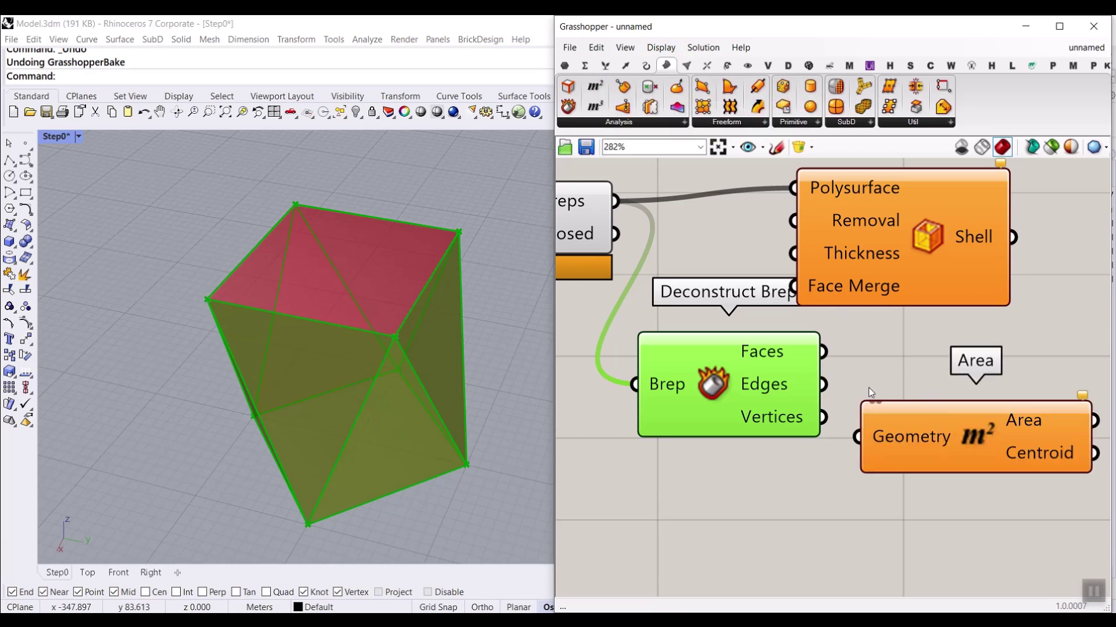
drag(825, 354, 857, 437)
right_drag(925, 427, 763, 367)
drag(824, 371, 842, 402)
drag(582, 335, 595, 439)
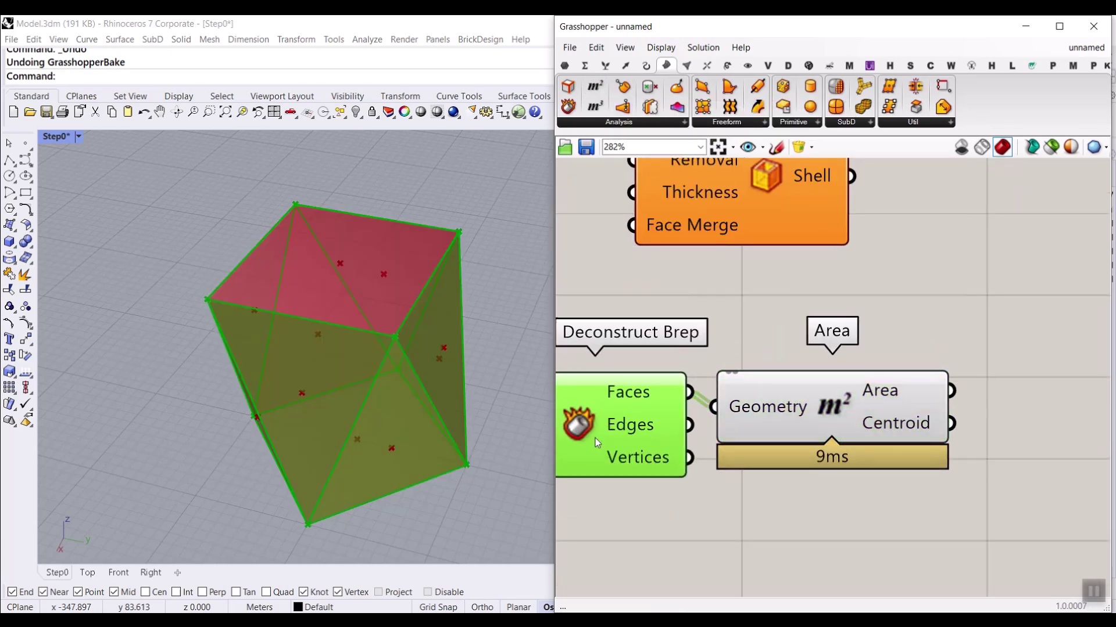
Step: Add a Point List component fed by the Area centroids and bake its index labels with the default attributes
click(748, 66)
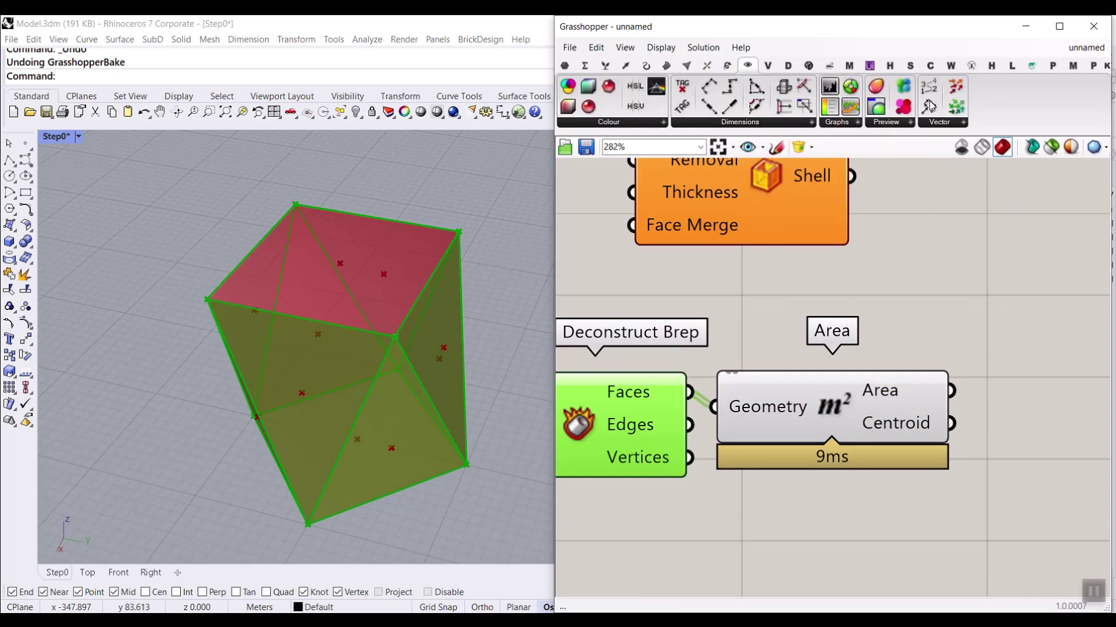
drag(928, 88, 1059, 504)
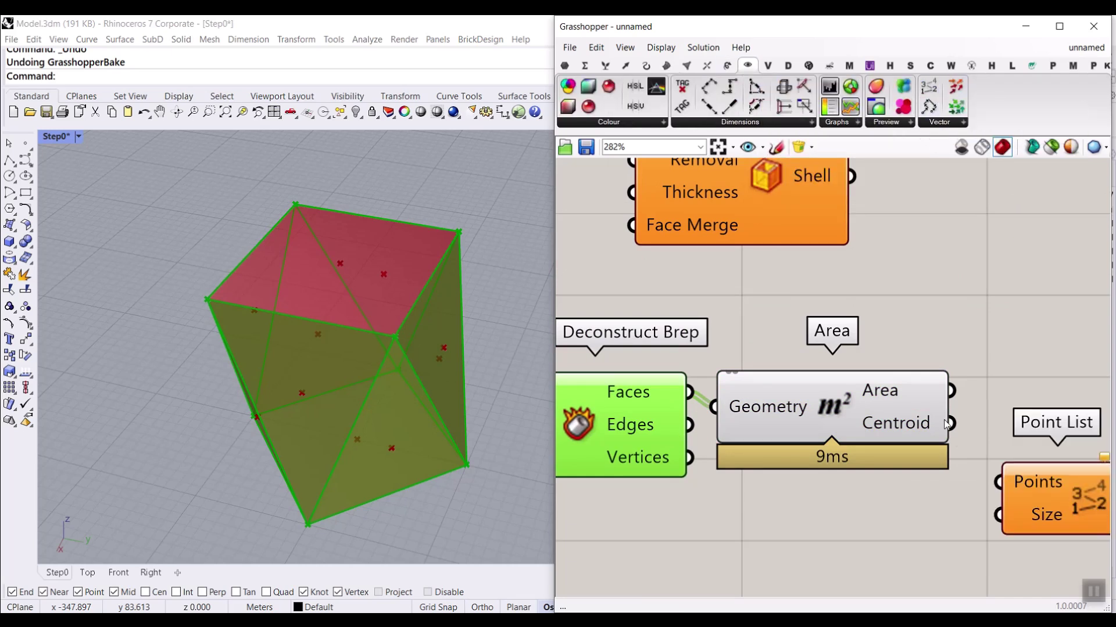
drag(951, 424, 998, 482)
right_click(1072, 481)
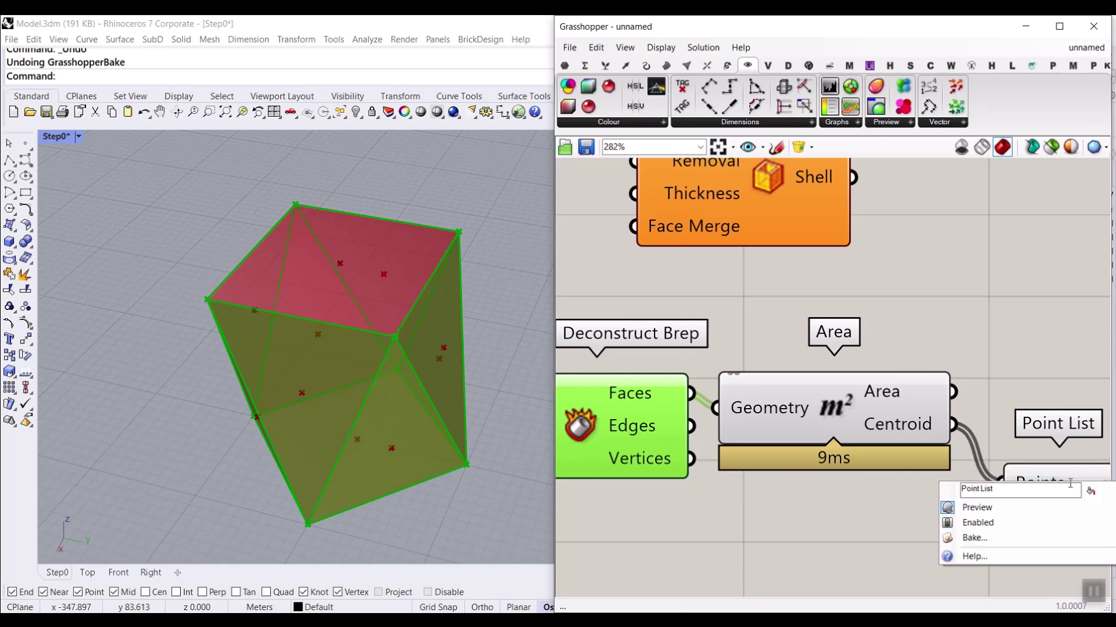
click(975, 538)
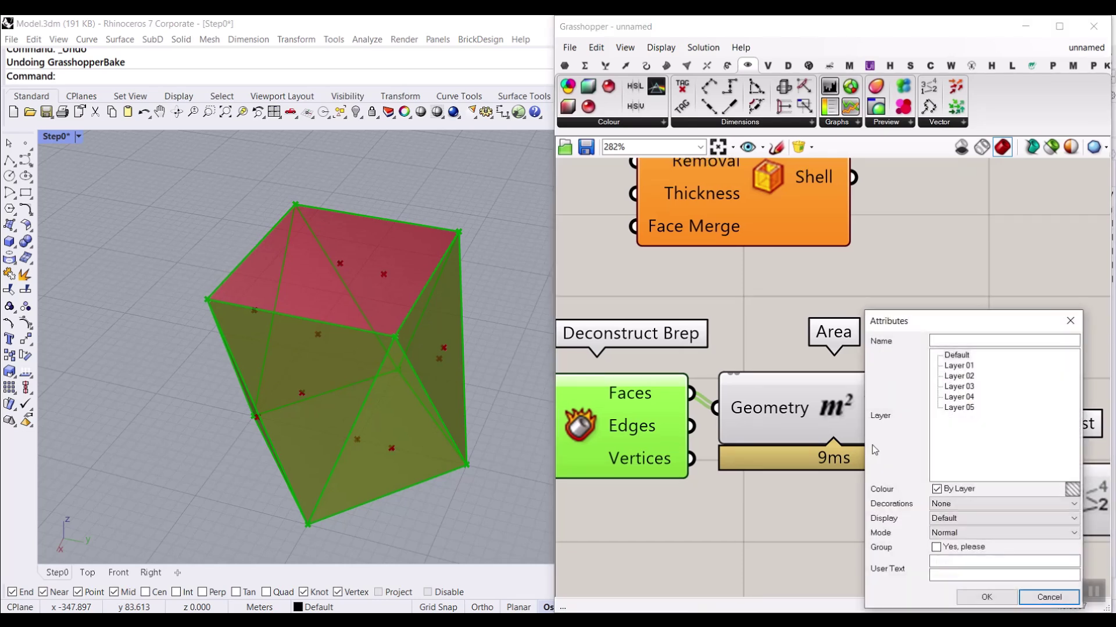
click(991, 602)
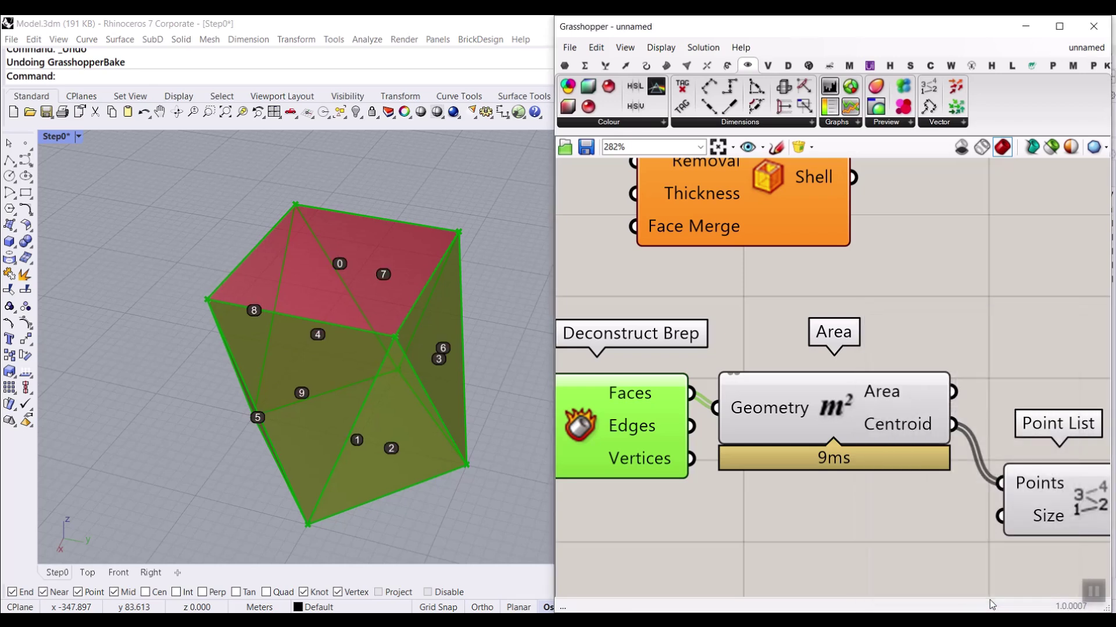
Step: Delete the Area and Deconstruct Brep components from the canvas
click(836, 417)
key(Delete)
click(671, 424)
key(Delete)
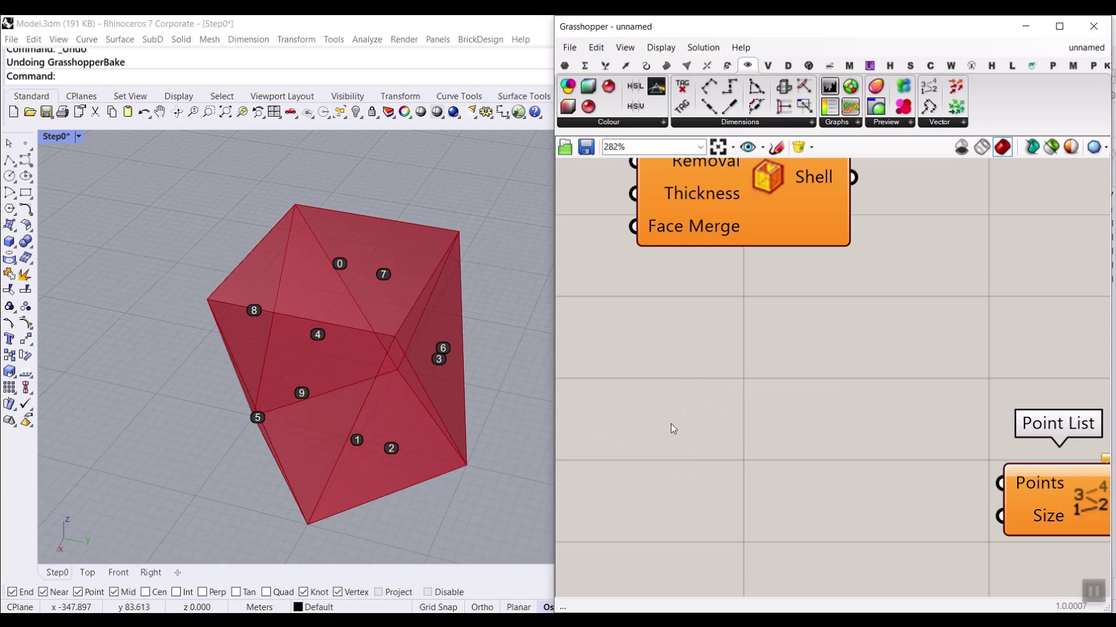
Step: Examine the index labels around the solid to identify which number belongs to its top face
right_drag(356, 366, 340, 265)
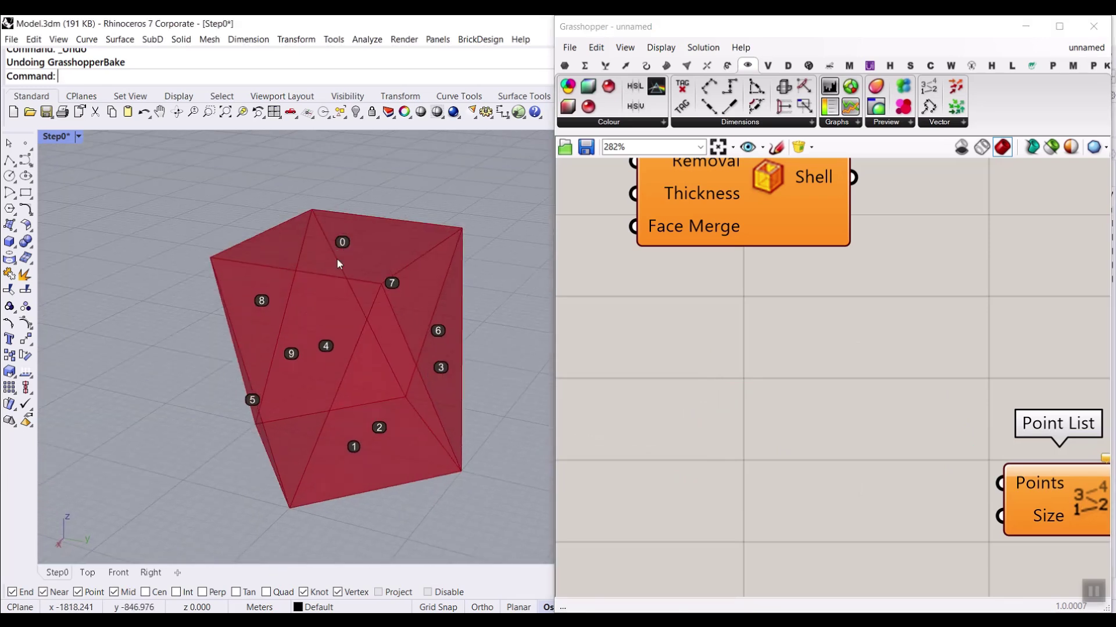
scroll(340, 264, up, 3)
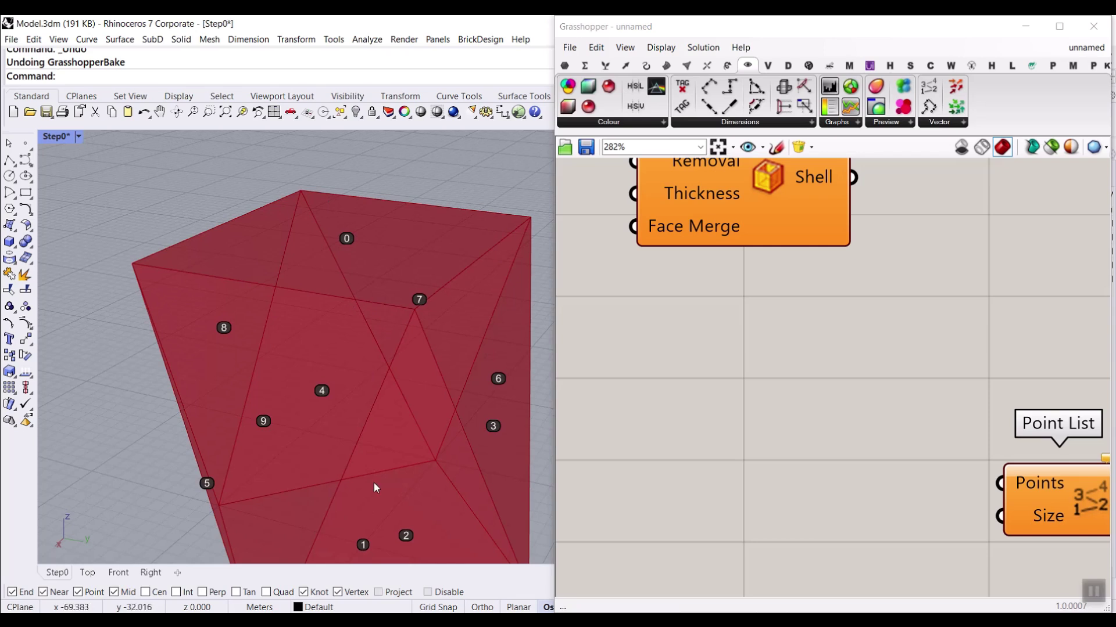
right_drag(318, 240, 356, 249)
scroll(356, 248, up, 5)
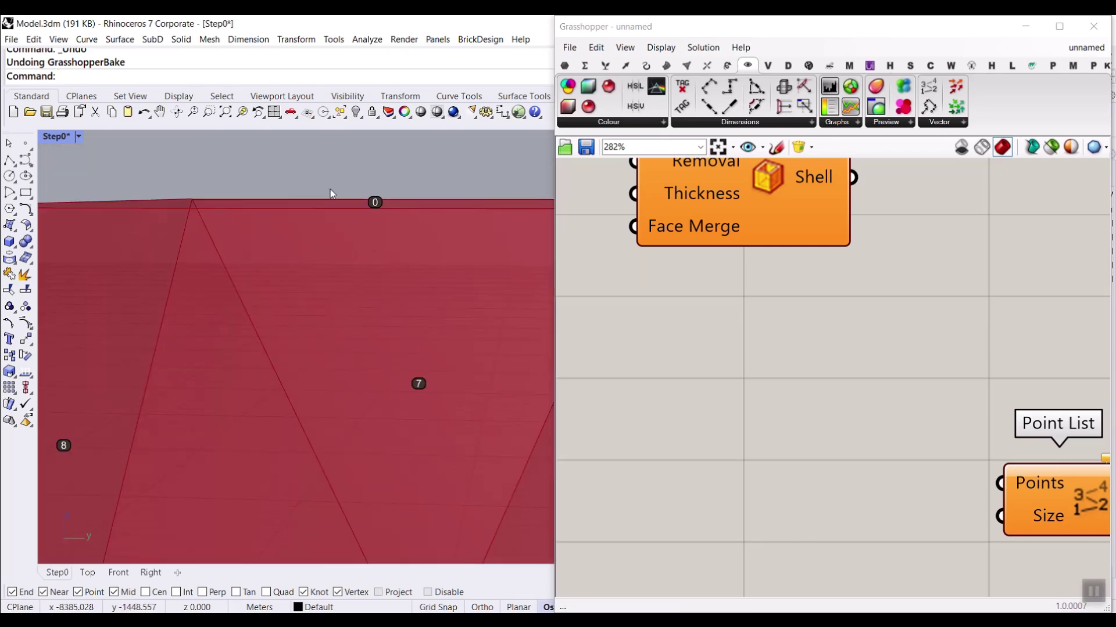
scroll(377, 284, down, 5)
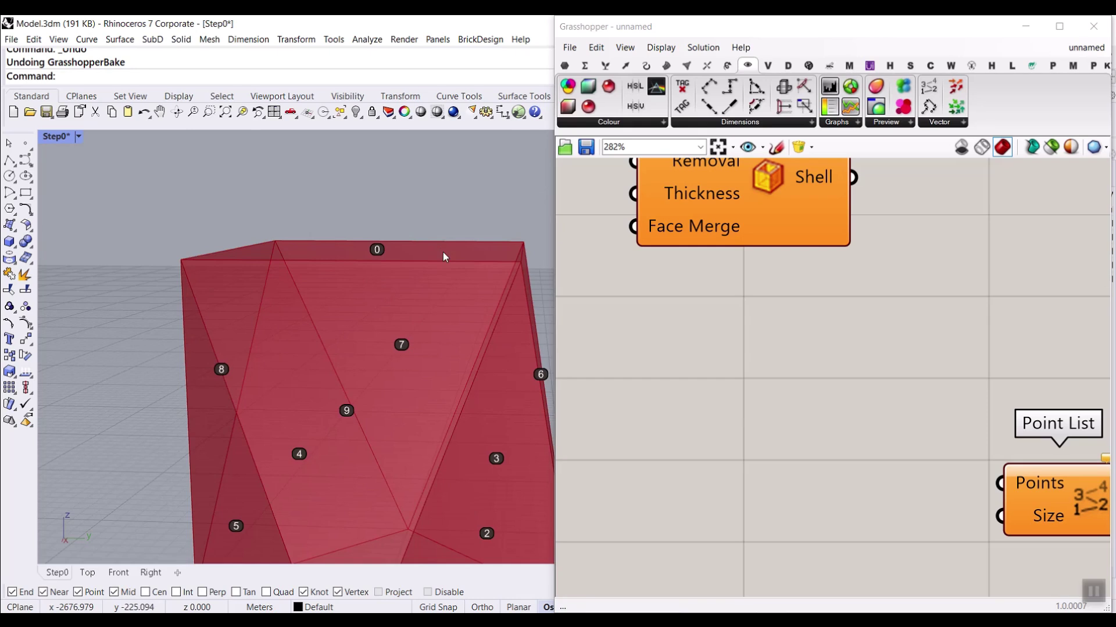
right_drag(442, 252, 462, 263)
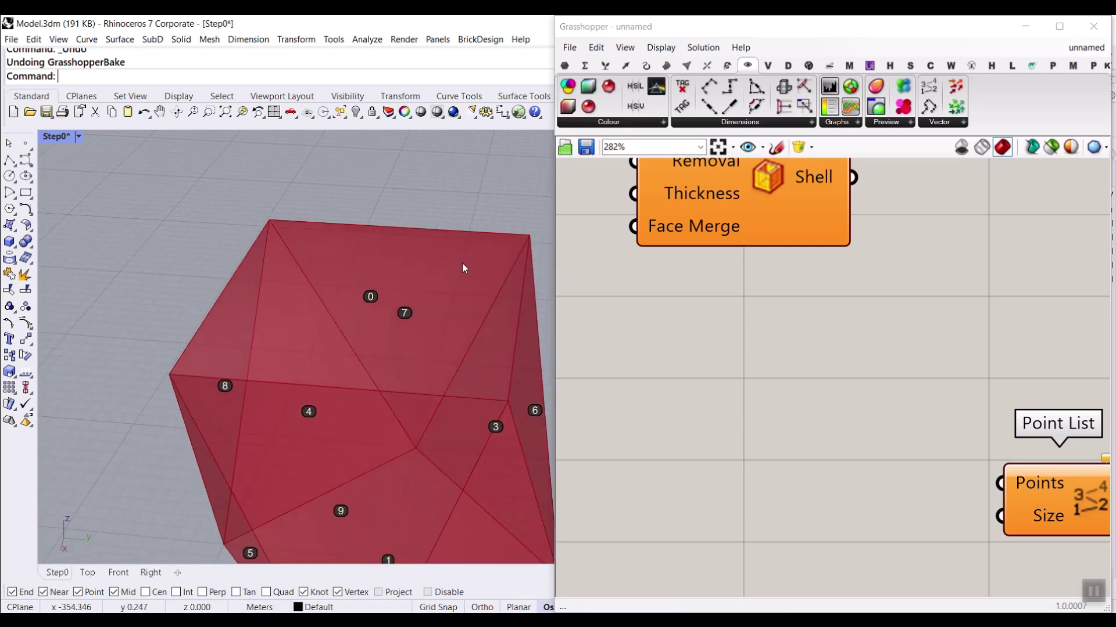
Step: Delete the Point List component and clear the index labels from the Rhino viewport
click(1034, 489)
key(Delete)
scroll(750, 407, down, 3)
right_drag(750, 407, 914, 448)
right_drag(906, 346, 940, 350)
scroll(940, 350, up, 2)
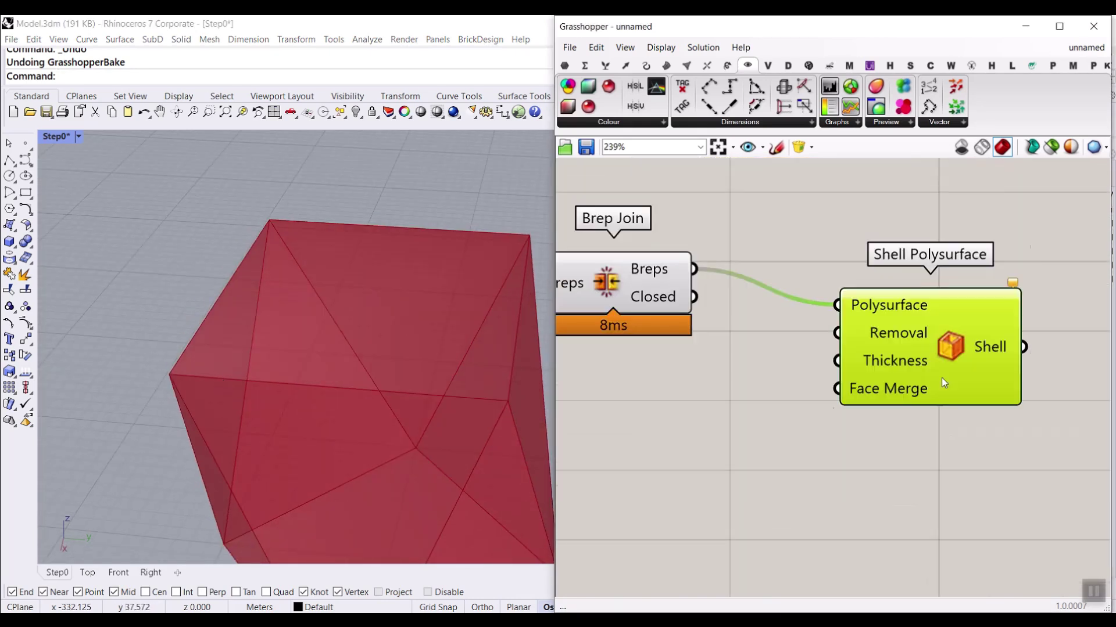
Step: Add a panel containing 0 and connect it to Shell Polysurface's Removal input
double_click(749, 406)
text(pa)
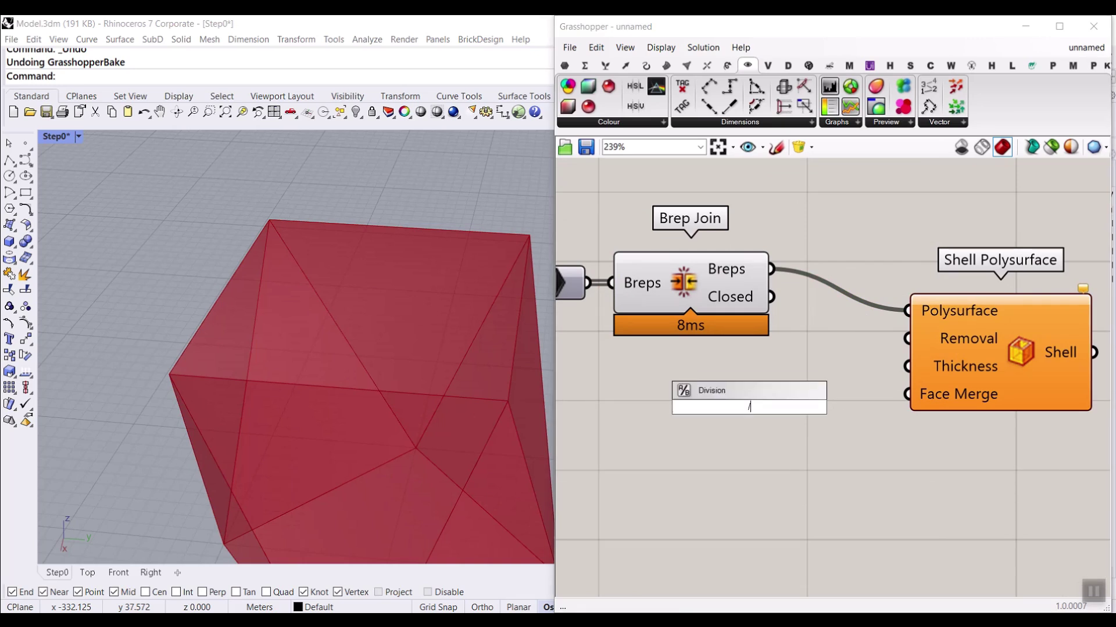
key(Return)
drag(778, 413, 908, 339)
drag(765, 427, 794, 384)
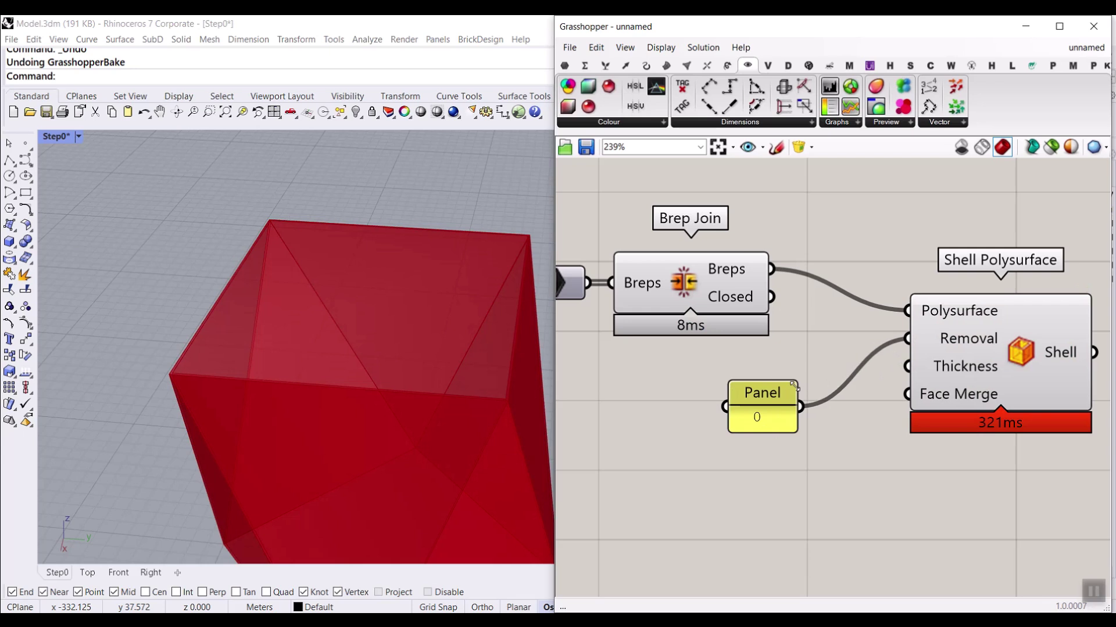
Step: Tidy the 0 panel under Brep Join and turn off Brep Join's preview
right_click(749, 411)
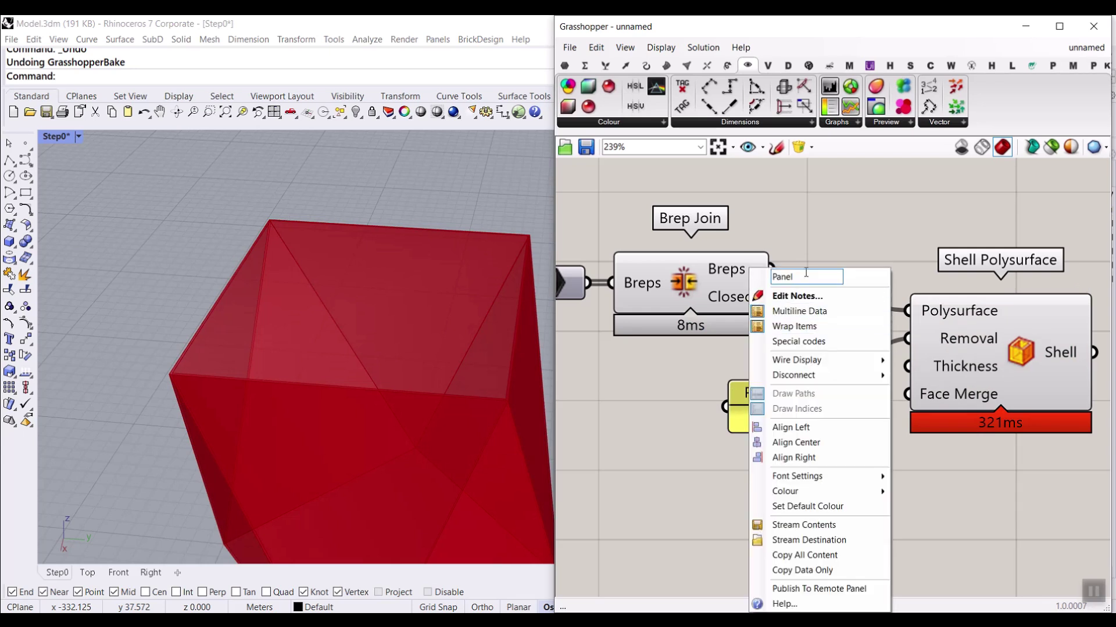
click(674, 424)
drag(758, 415, 765, 363)
right_click(681, 277)
click(756, 299)
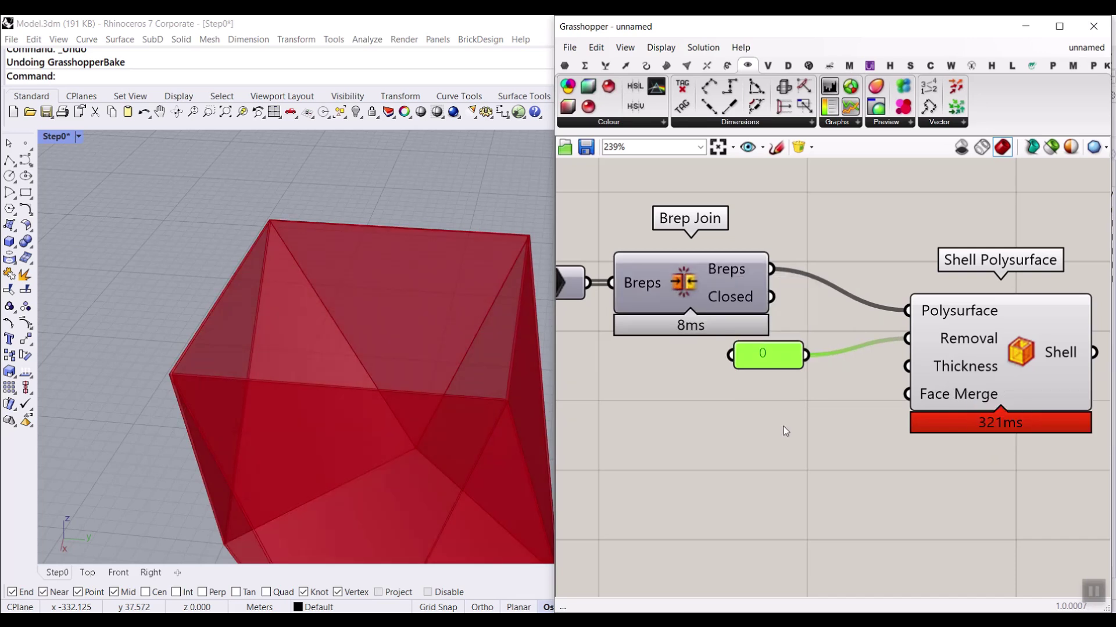
Step: Drive Shell Polysurface's Thickness with a new number slider ranging from 2.00 to 6.00, set to 6.00
double_click(677, 461)
text(2)
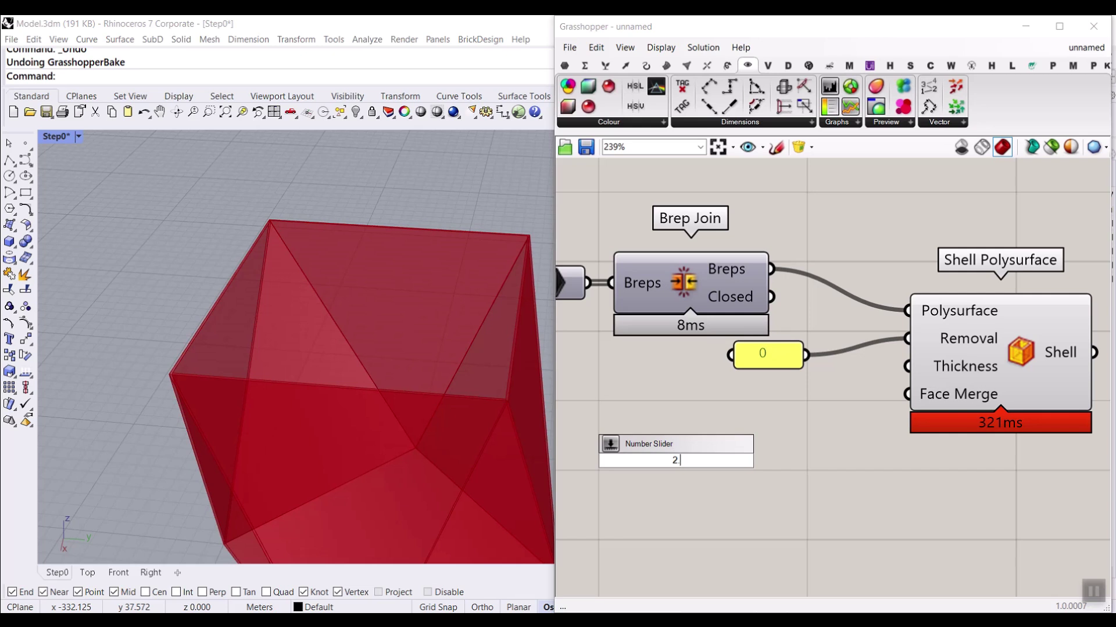
text(..6)
key(Return)
drag(820, 461, 895, 362)
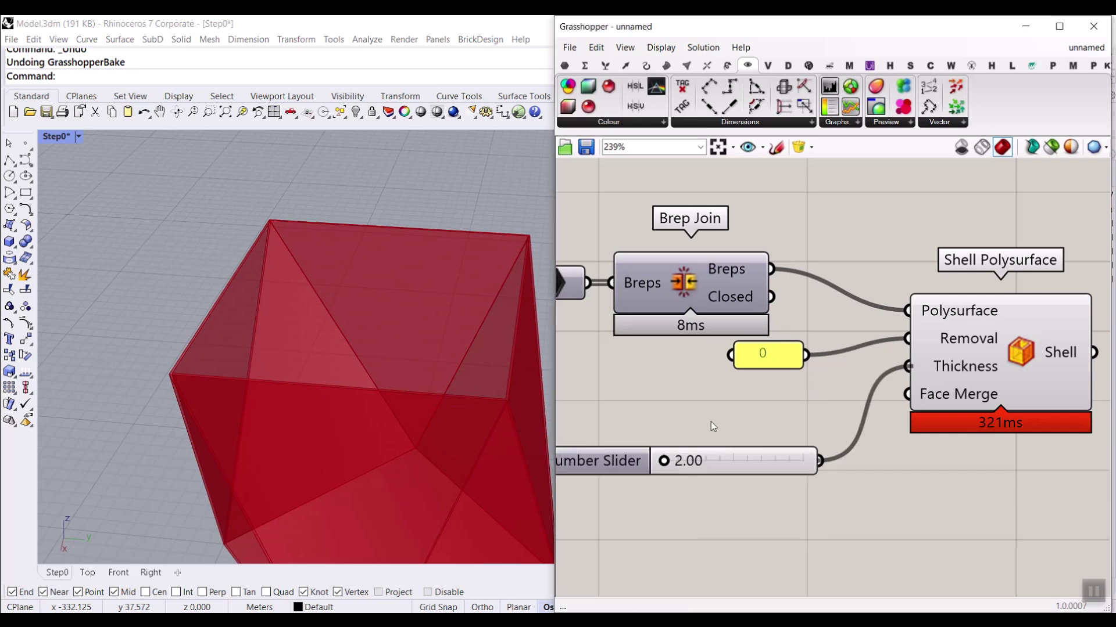
drag(706, 467, 823, 475)
Step: Add a Custom Preview component and connect the Shell output to its Geometry input
right_drag(840, 400, 725, 407)
scroll(725, 408, down, 3)
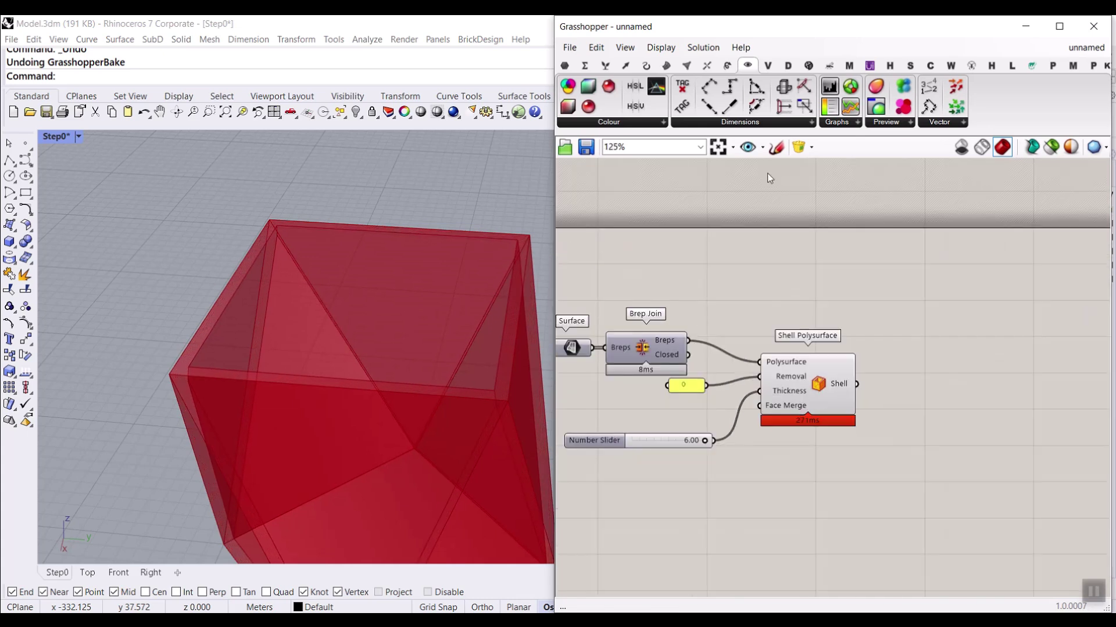
click(876, 108)
click(925, 380)
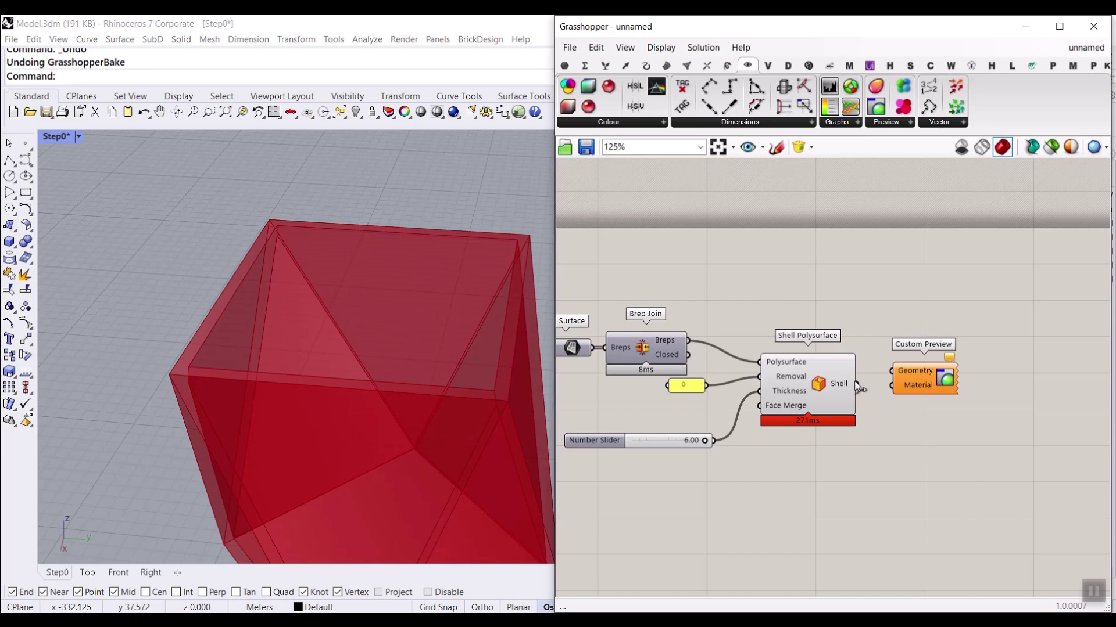
drag(857, 384, 892, 371)
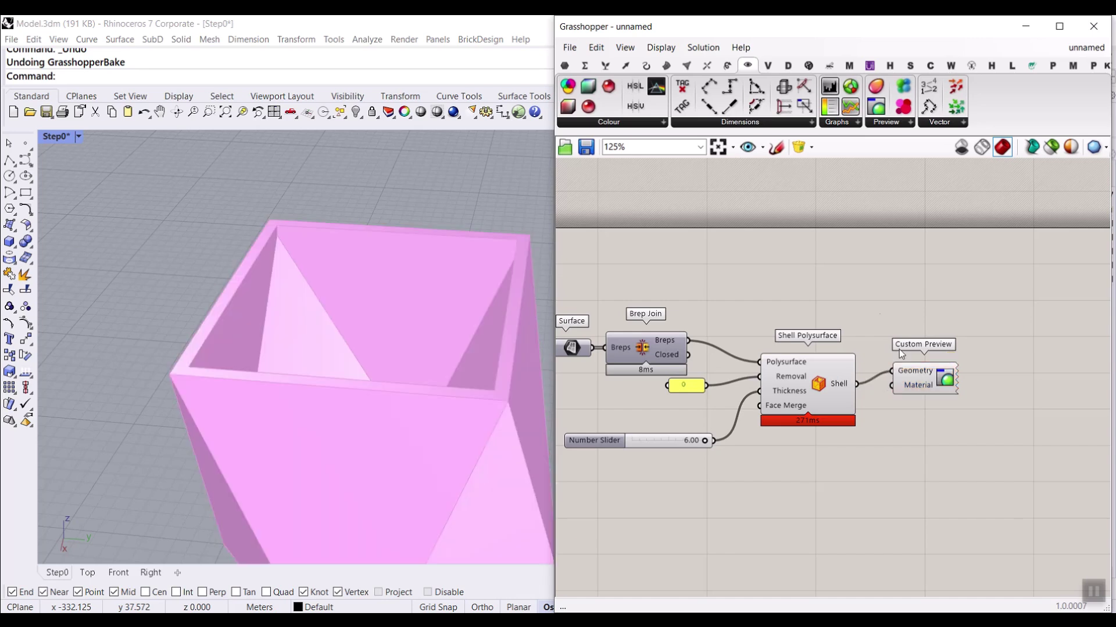
Step: Add a Brep Edges component above Custom Preview and connect the Shell output to its Brep input
click(667, 68)
drag(567, 87, 930, 292)
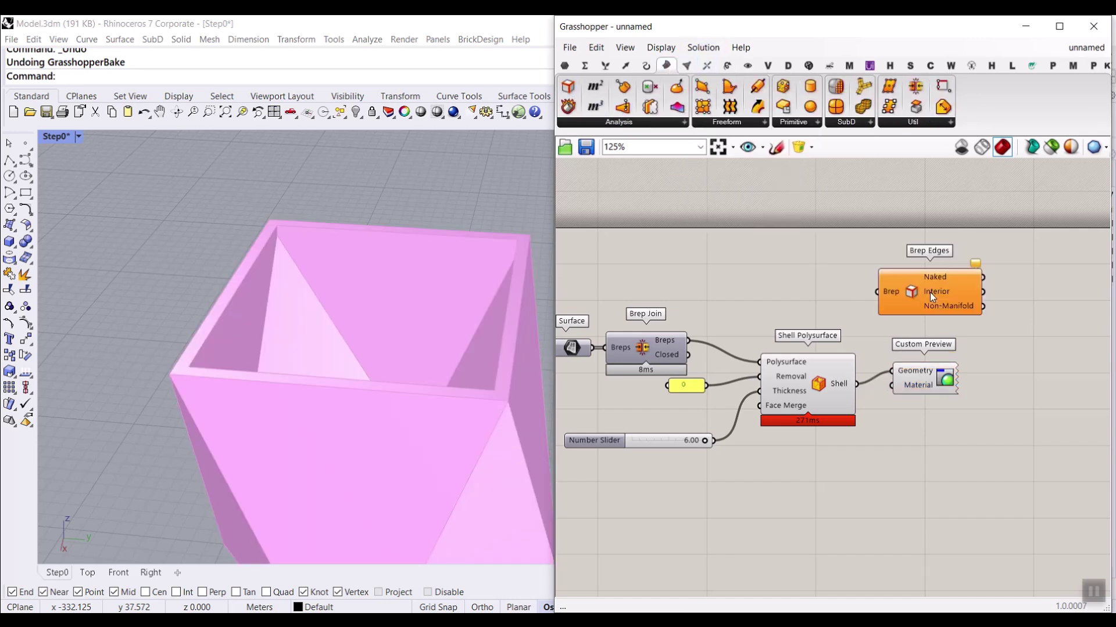
scroll(813, 395, up, 2)
drag(841, 407, 867, 279)
Step: Examine the hollowed planter's walls, rim and edges from several angles in the Rhino viewport
right_drag(397, 326, 349, 227)
scroll(348, 226, down, 6)
right_drag(303, 326, 256, 395)
scroll(343, 400, up, 6)
right_drag(334, 429, 306, 410)
scroll(399, 378, down, 4)
scroll(296, 340, up, 4)
right_drag(296, 336, 477, 395)
scroll(425, 358, down, 5)
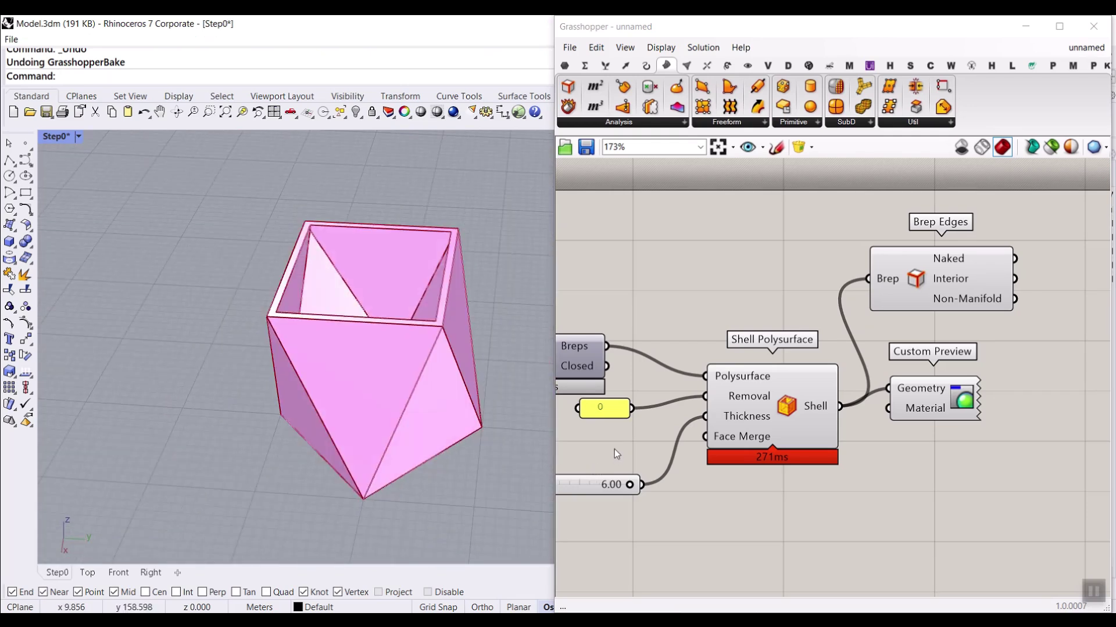
Step: Adjust the planter's sliders to a polygon radius of 97.91, five segments and a taller Unit Z height
scroll(805, 497, down, 5)
right_drag(765, 444, 849, 433)
scroll(750, 420, up, 6)
scroll(750, 398, up, 1)
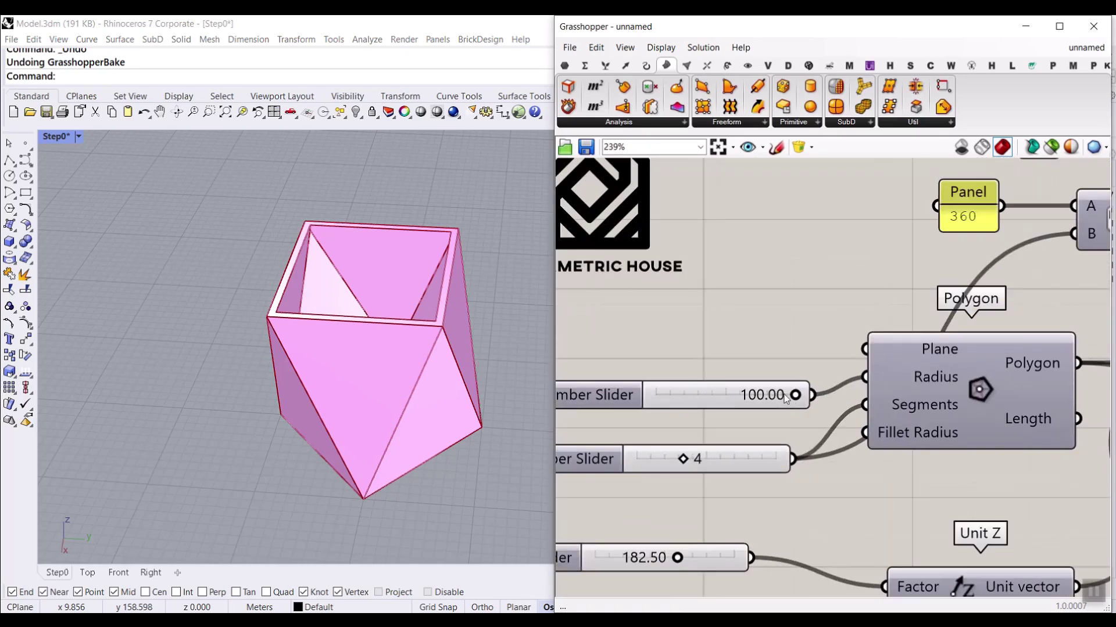
mouse_move(772, 397)
mouse_down()
mouse_move(742, 396)
mouse_move(792, 396)
mouse_up()
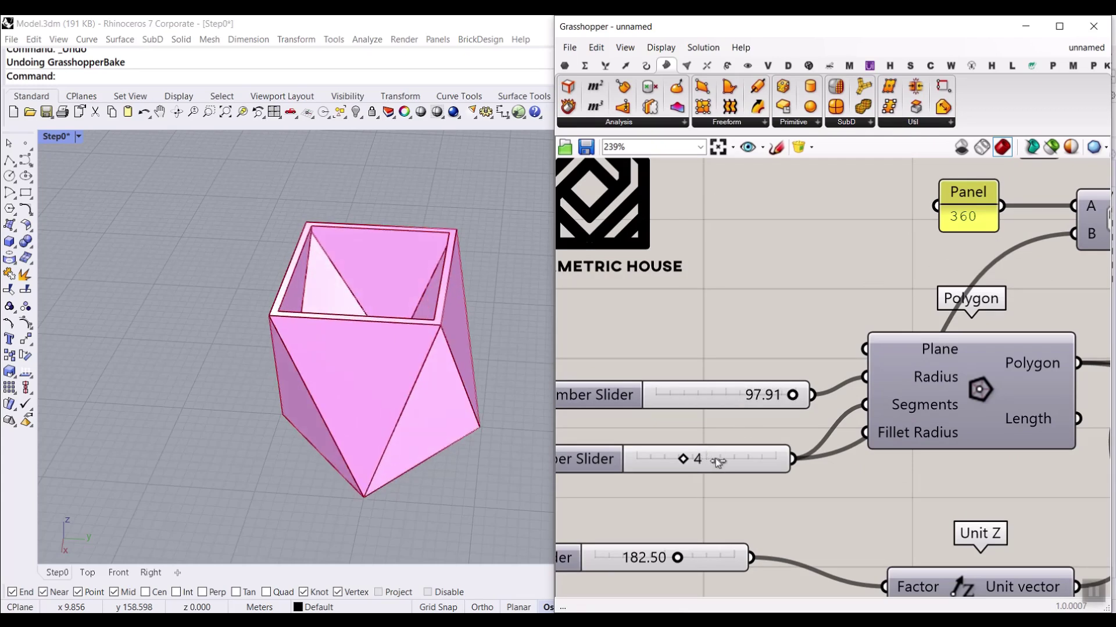
drag(717, 460, 725, 462)
drag(683, 560, 719, 544)
Step: Bake the Shell output into Rhino with the default attributes and close the Grasshopper window to view the baked planter
right_drag(709, 365, 592, 367)
right_drag(1075, 377, 775, 388)
scroll(918, 401, up, 5)
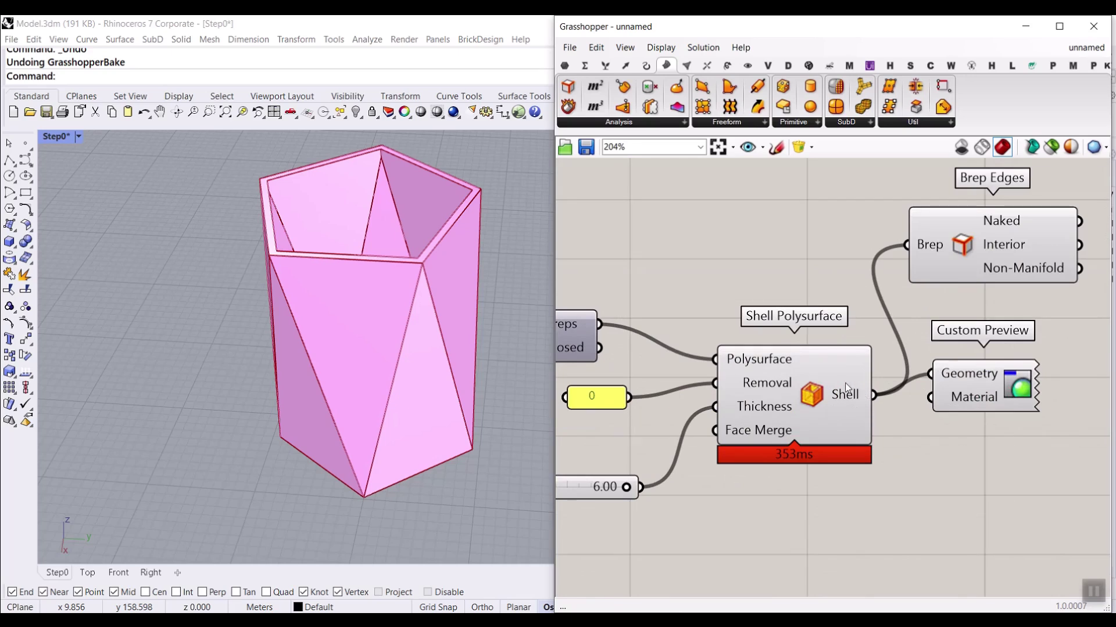
right_click(845, 383)
click(860, 406)
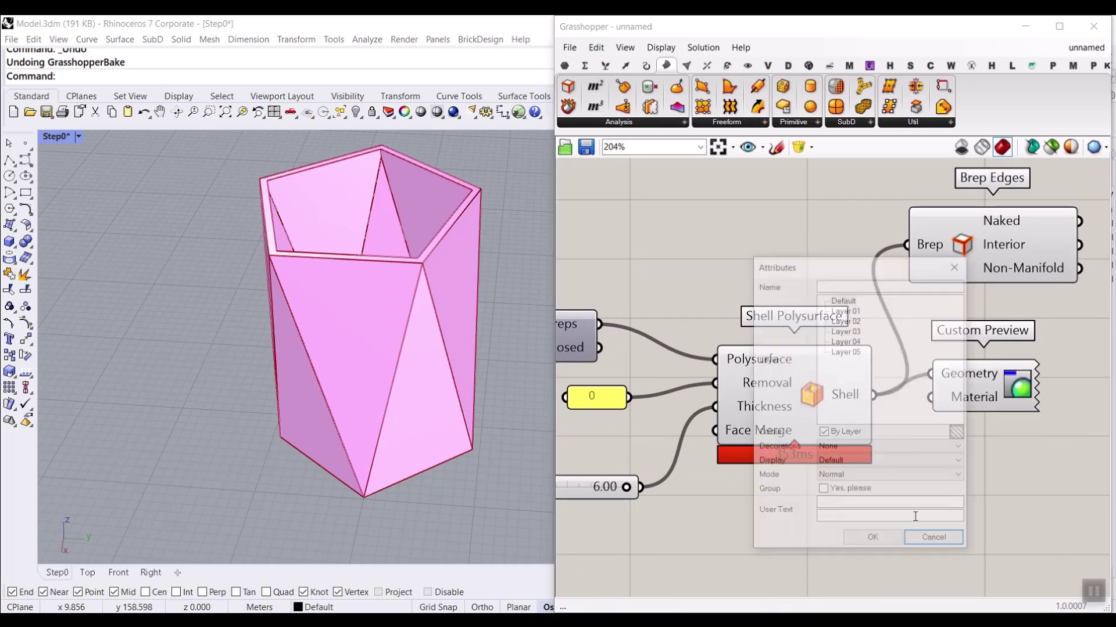
click(875, 539)
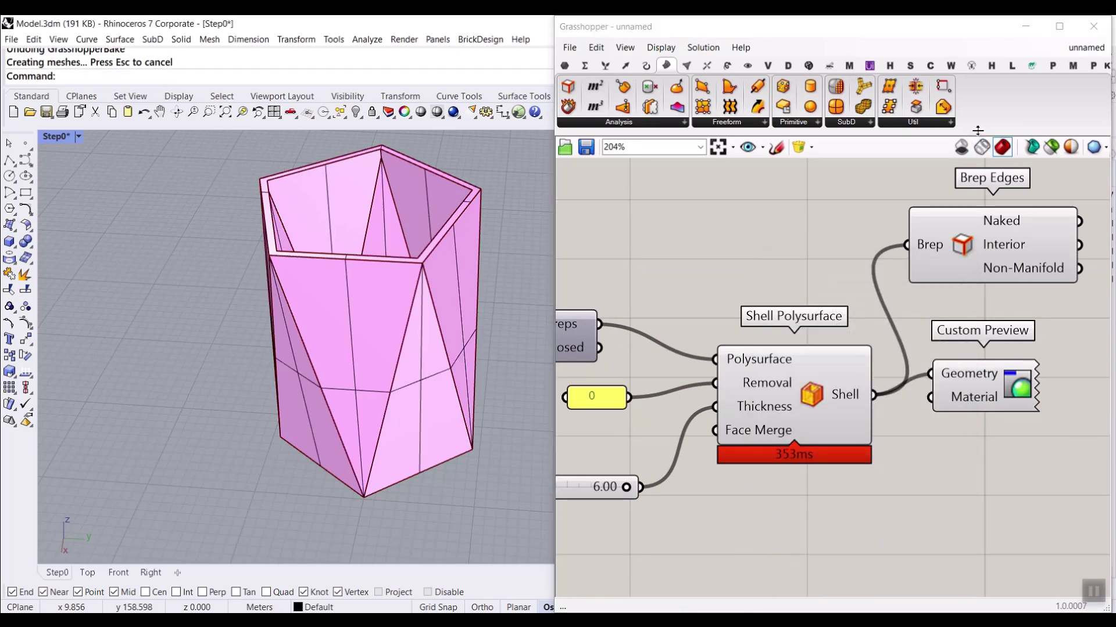
click(1093, 26)
mouse_move(427, 298)
right_down()
mouse_move(612, 289)
mouse_move(497, 254)
mouse_move(433, 309)
right_up()
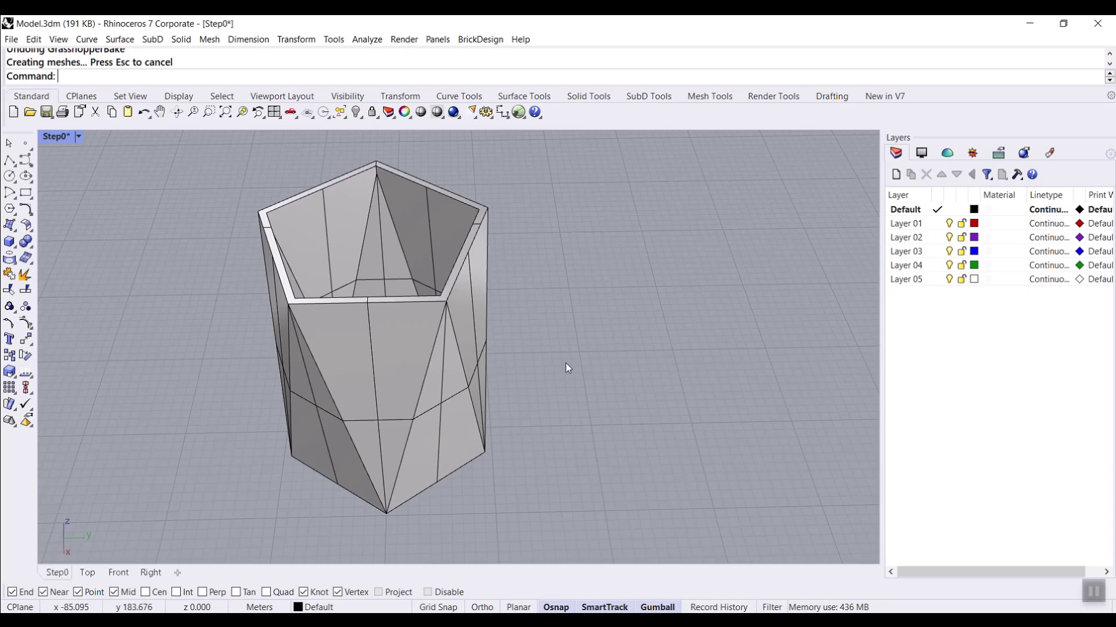
Step: Undo the planter's bake and reopen Grasshopper beside the Rhino viewport
key(ctrl+z)
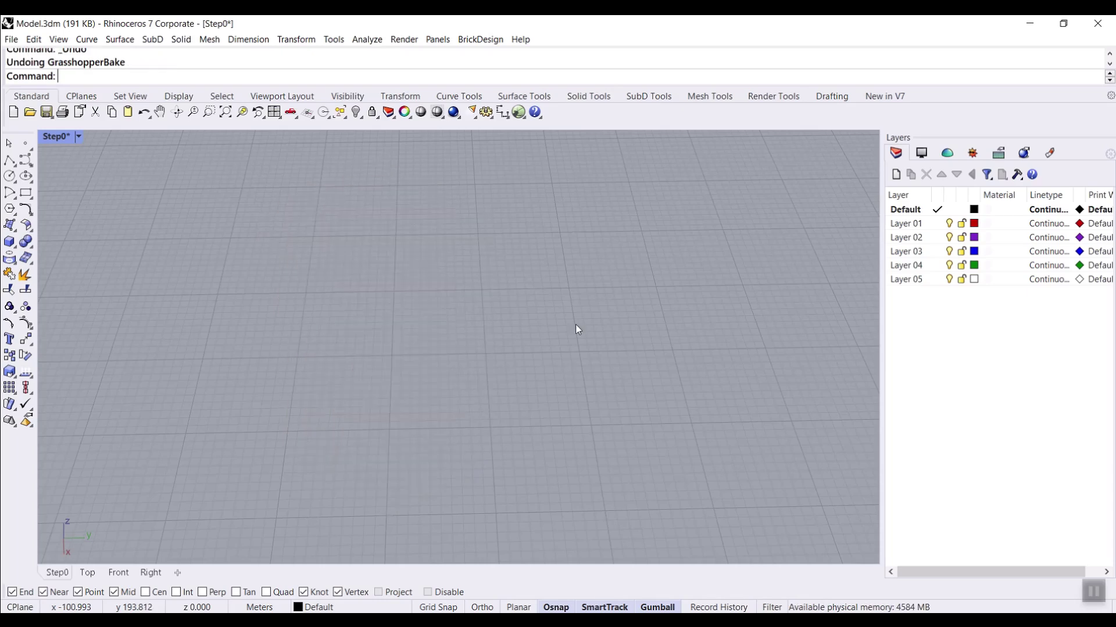
click(517, 112)
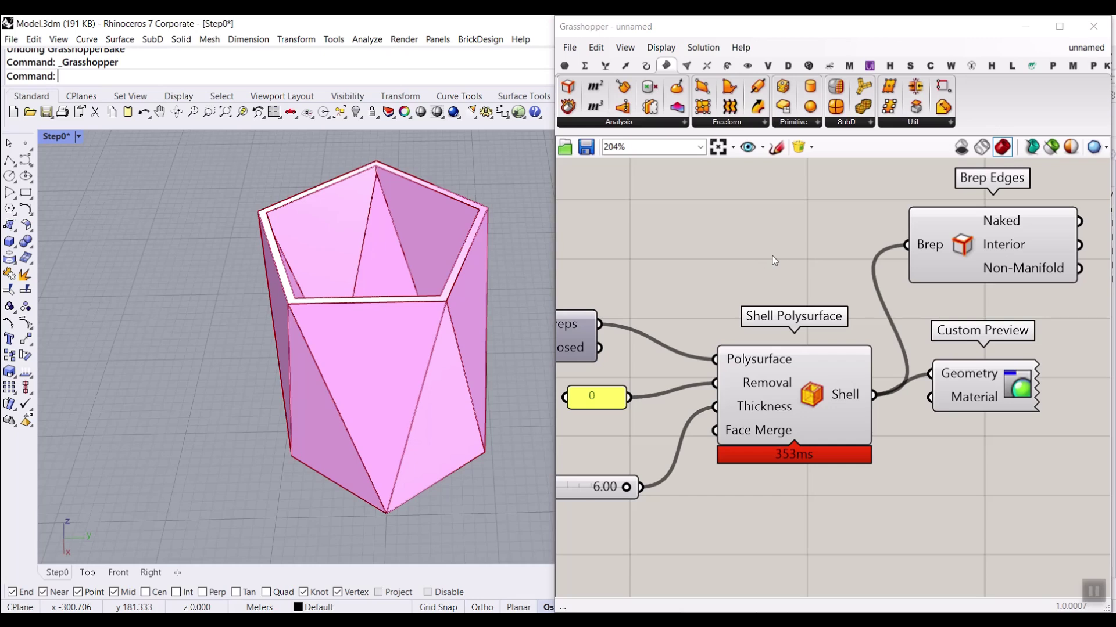
mouse_move(452, 334)
right_down()
mouse_move(416, 363)
mouse_move(452, 337)
right_up()
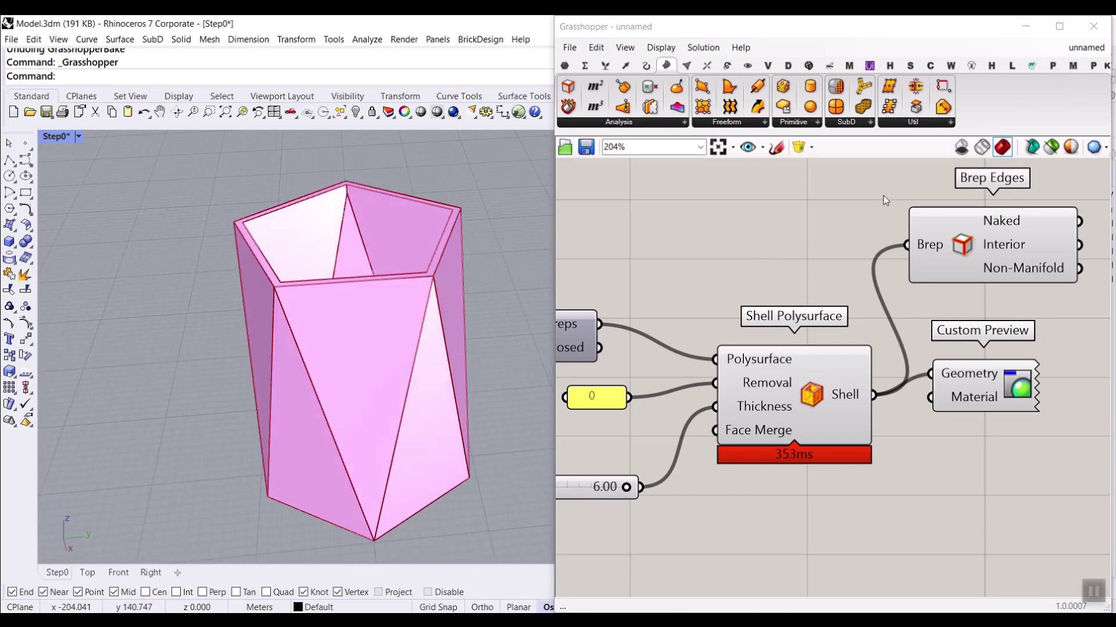
Step: Switch to the open Step0 triangular facade definition and view its tower in the Rhino viewport
click(1078, 48)
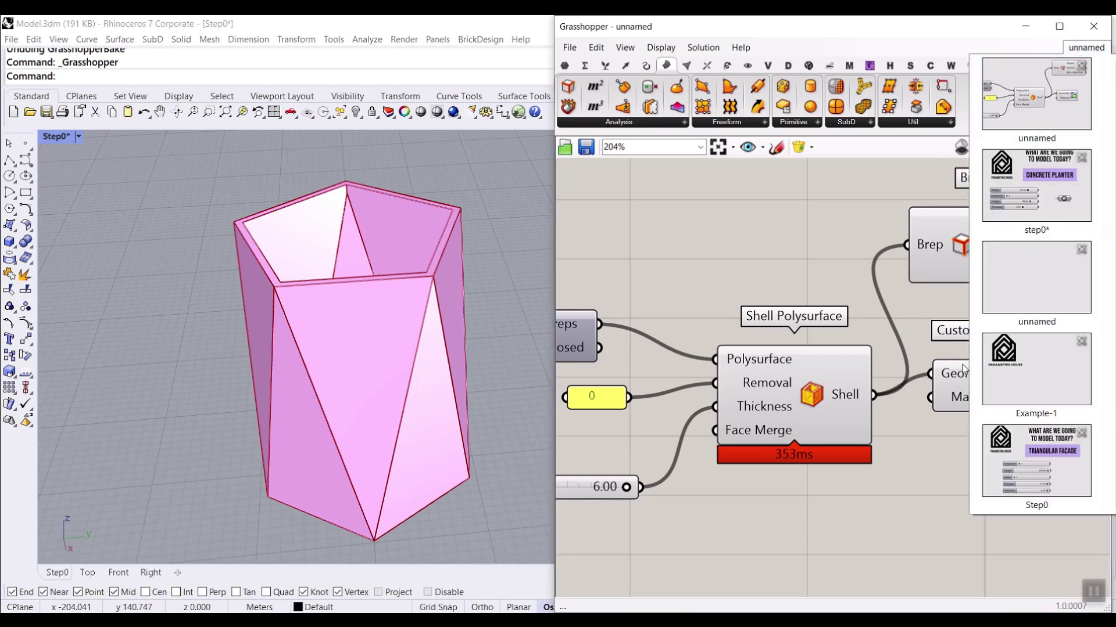
click(1034, 477)
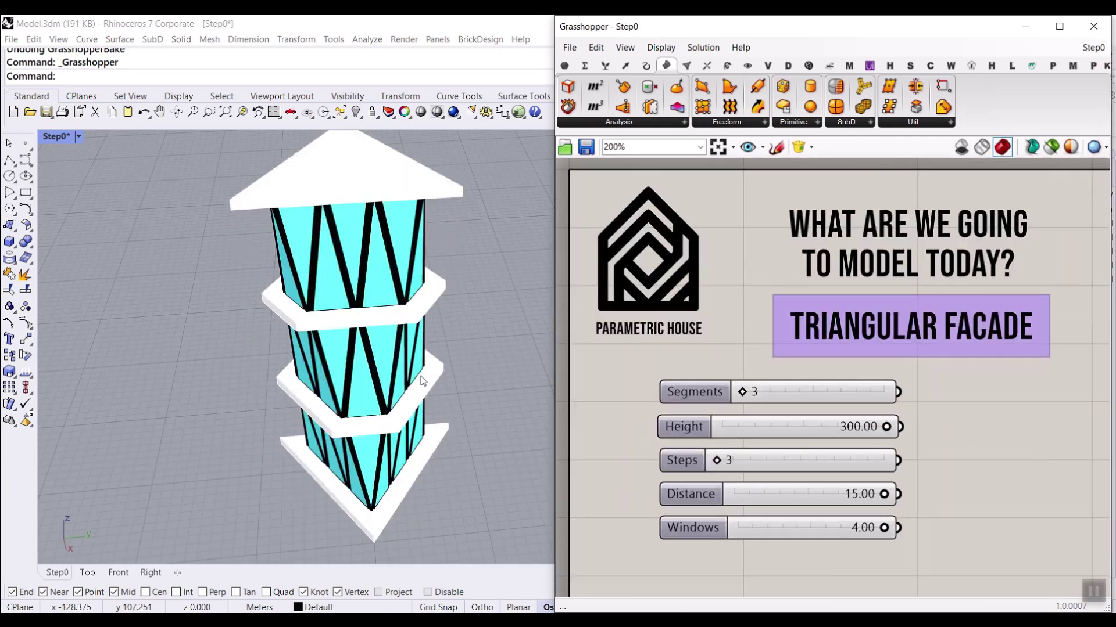
right_drag(367, 422, 347, 331)
scroll(351, 319, up, 2)
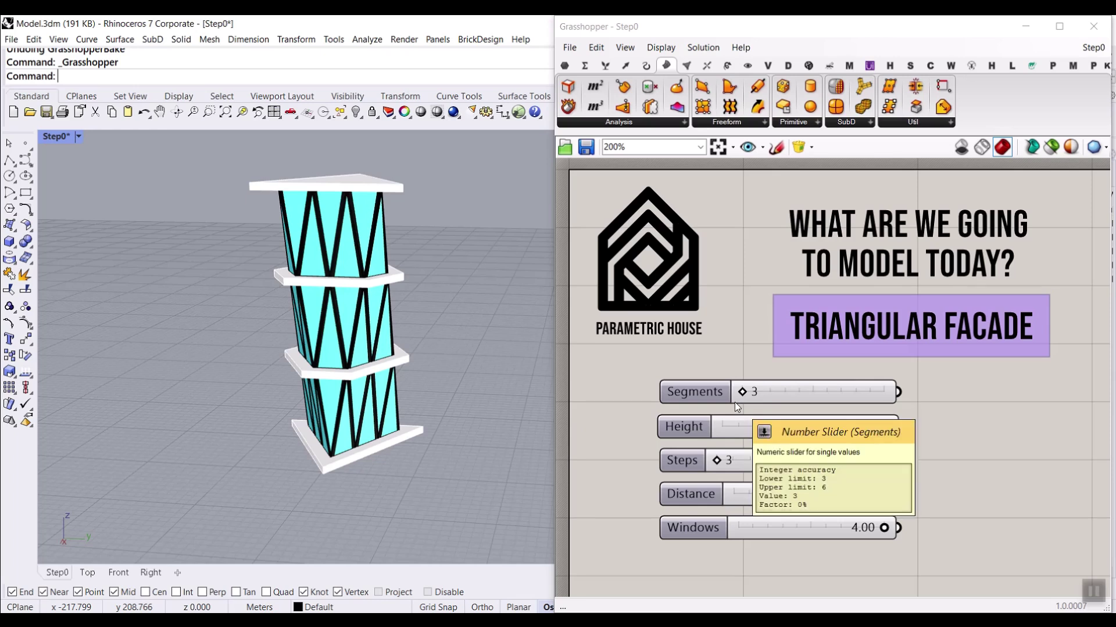
Step: Set the facade tower's Segments to 4 and Steps to 6
drag(744, 392, 789, 392)
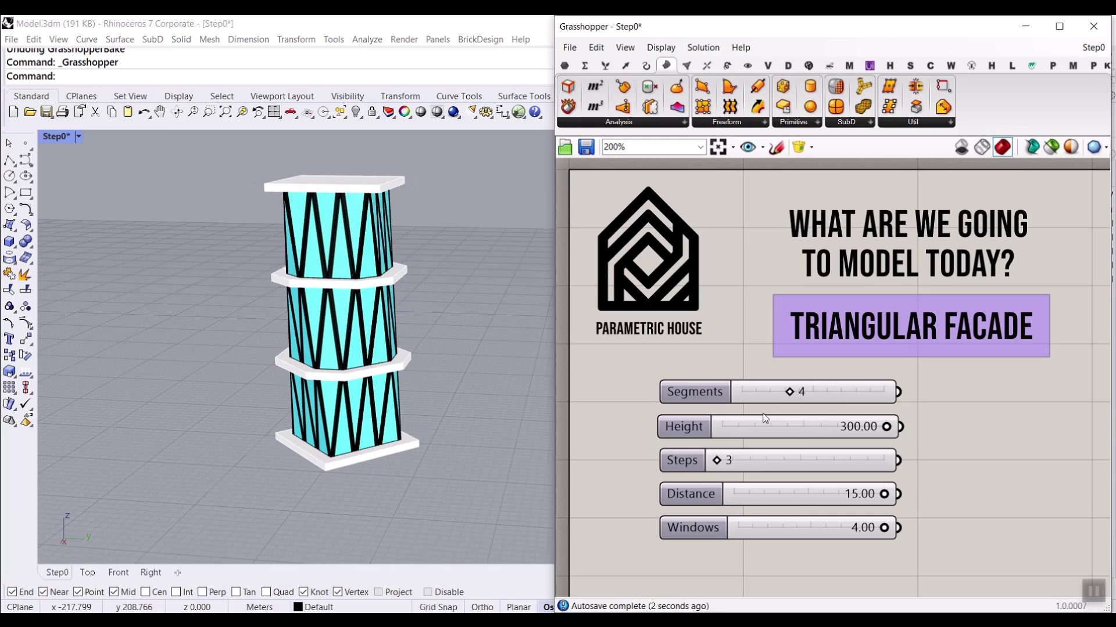
drag(721, 463, 816, 460)
right_drag(363, 348, 372, 355)
scroll(373, 356, up, 5)
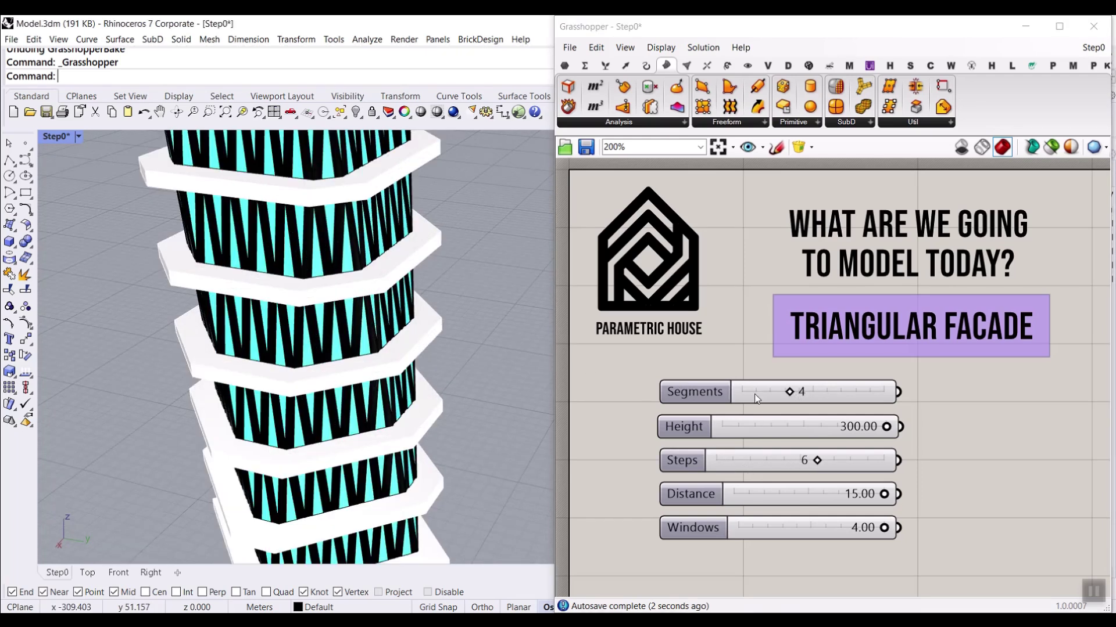
Step: Reshape the facade tower with Segments at 3, Distance at 4.71 and Windows at 1.88
click(797, 393)
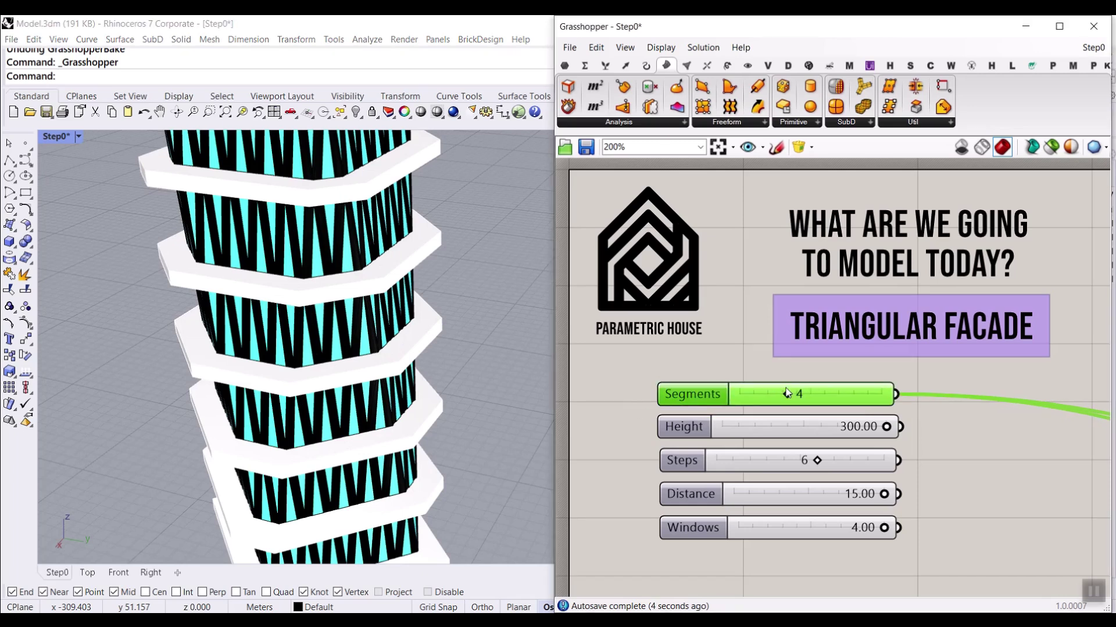
drag(787, 396, 739, 396)
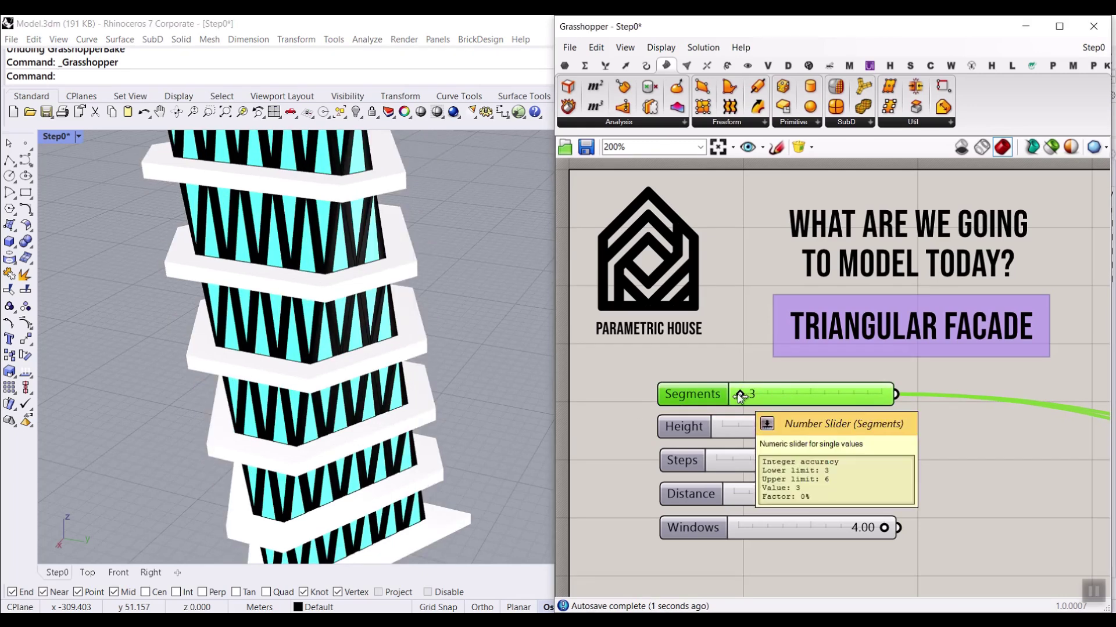
scroll(454, 291, down, 5)
scroll(814, 490, up, 1)
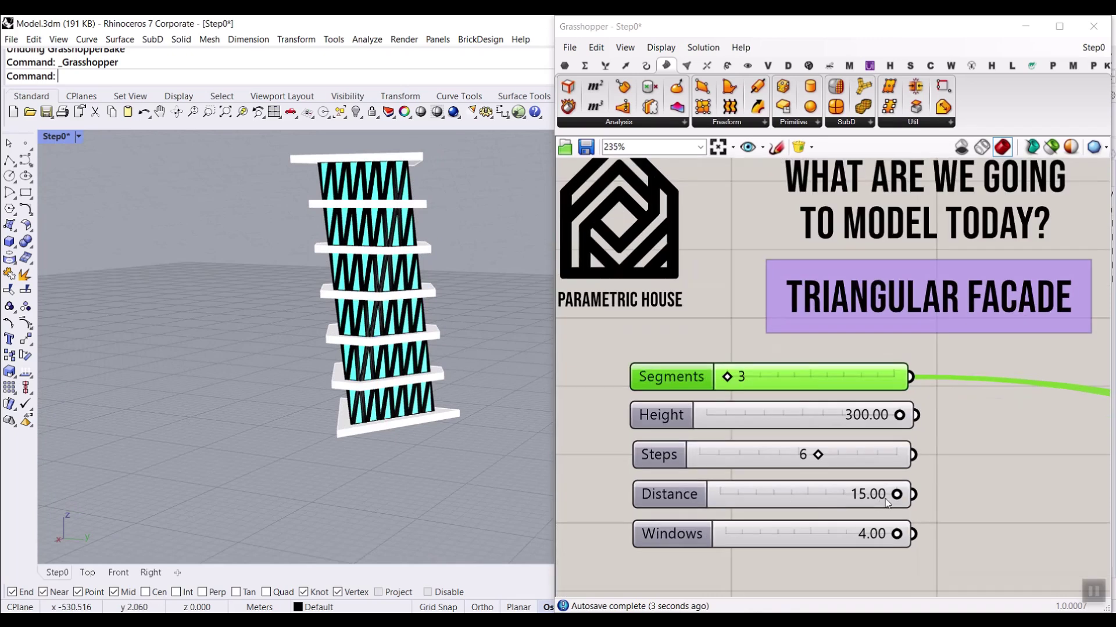
drag(884, 494, 757, 498)
drag(898, 534, 784, 535)
Step: Examine the triangular facade's floor slabs and window pattern from several angles and distances
scroll(425, 305, up, 5)
right_drag(424, 305, 348, 331)
scroll(270, 256, down, 5)
scroll(348, 324, up, 5)
scroll(406, 350, down, 4)
scroll(405, 351, down, 3)
scroll(348, 331, up, 5)
right_drag(349, 372, 354, 304)
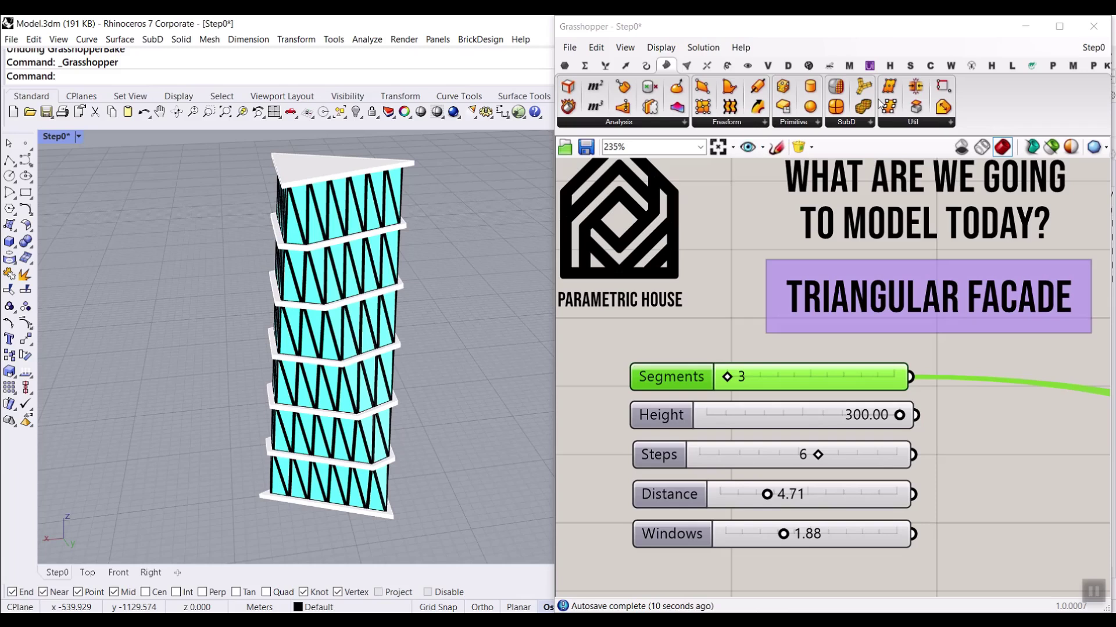
Step: Switch back to the unnamed planter definition and review its component graph and the finished planter from several angles
click(1092, 47)
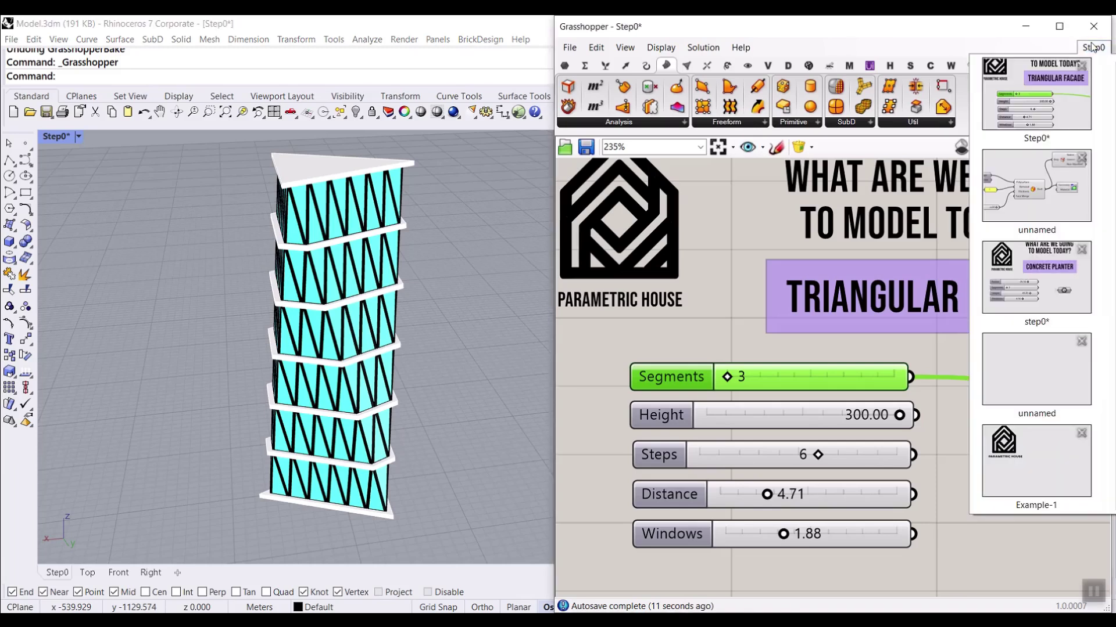
click(1040, 216)
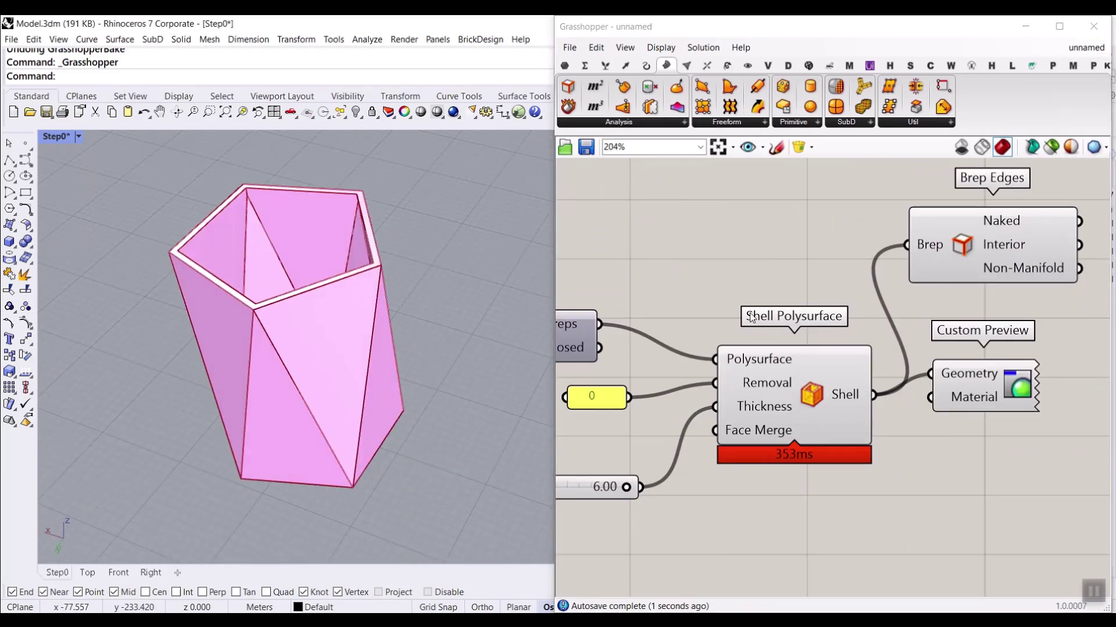
scroll(750, 316, down, 5)
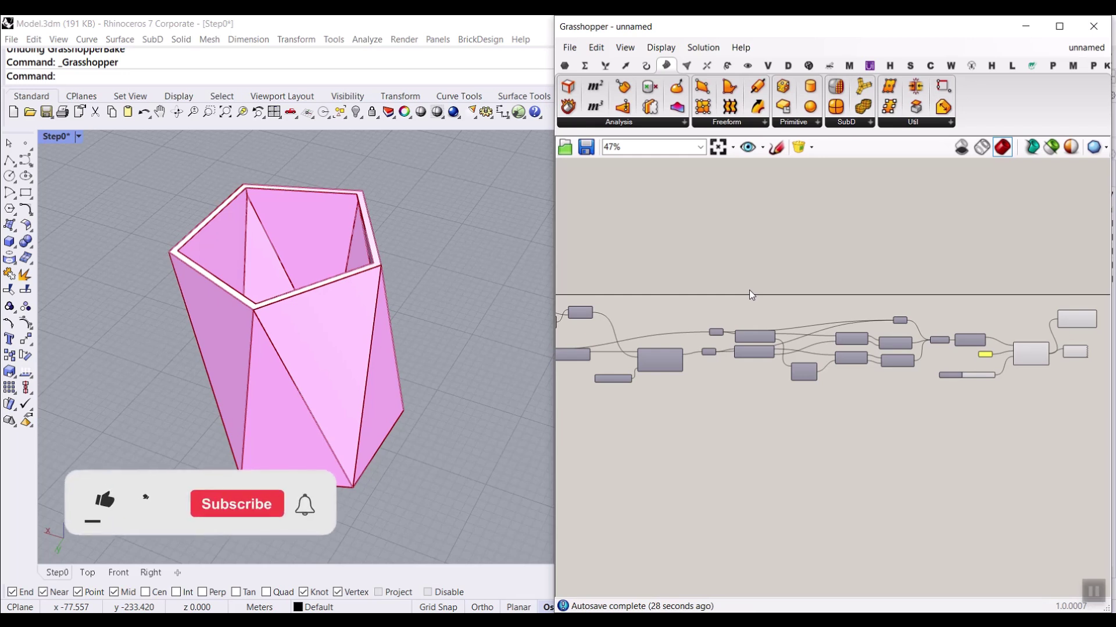
right_drag(323, 336, 350, 306)
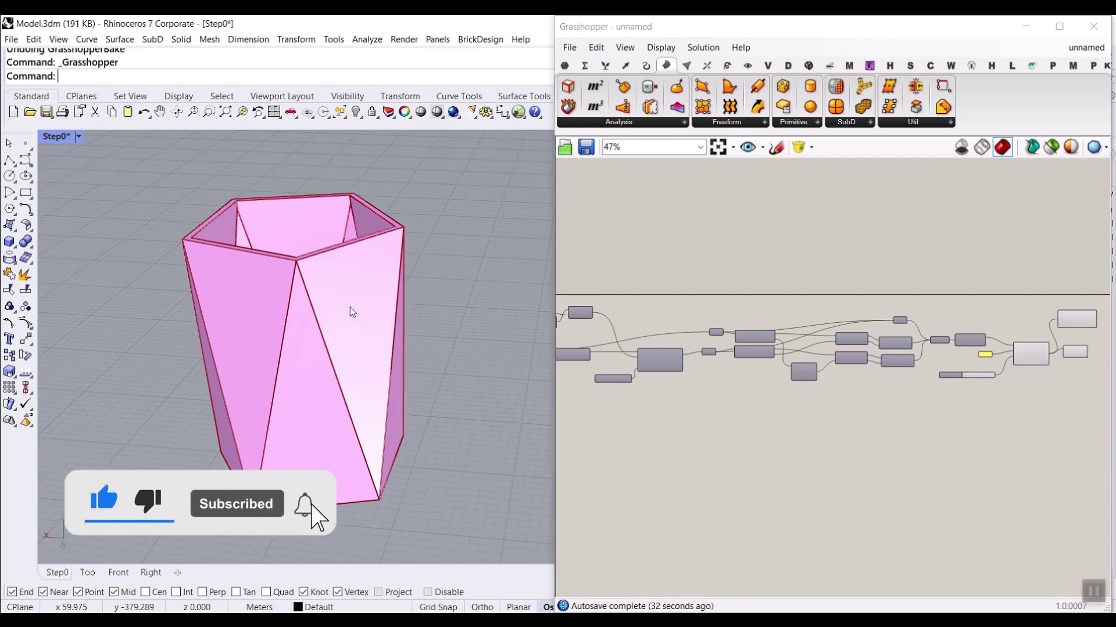
scroll(350, 307, up, 2)
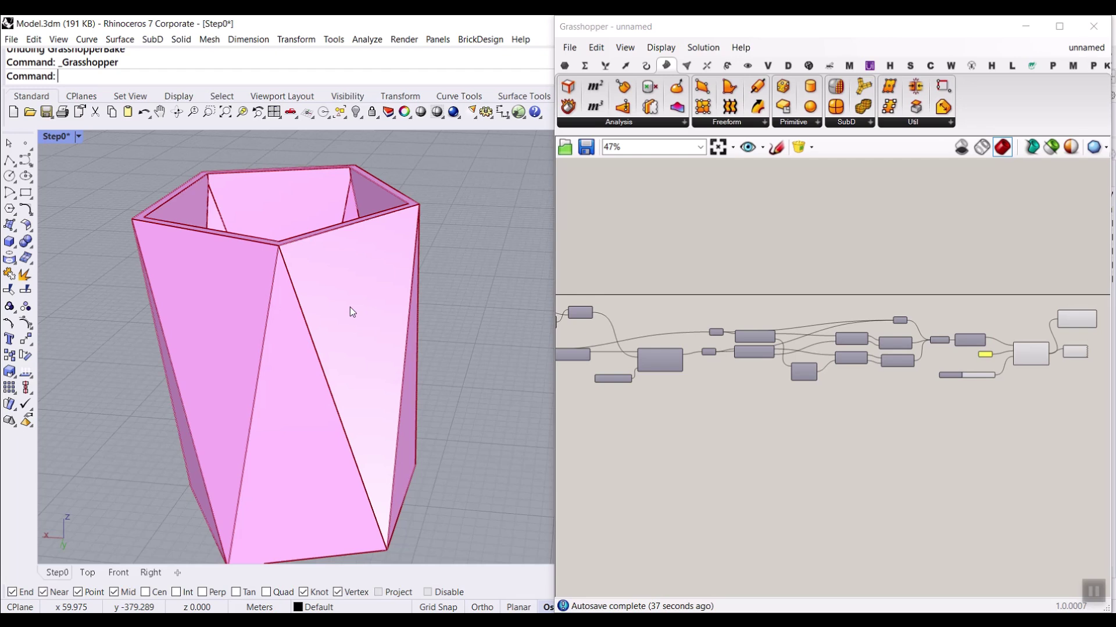
right_drag(357, 309, 510, 365)
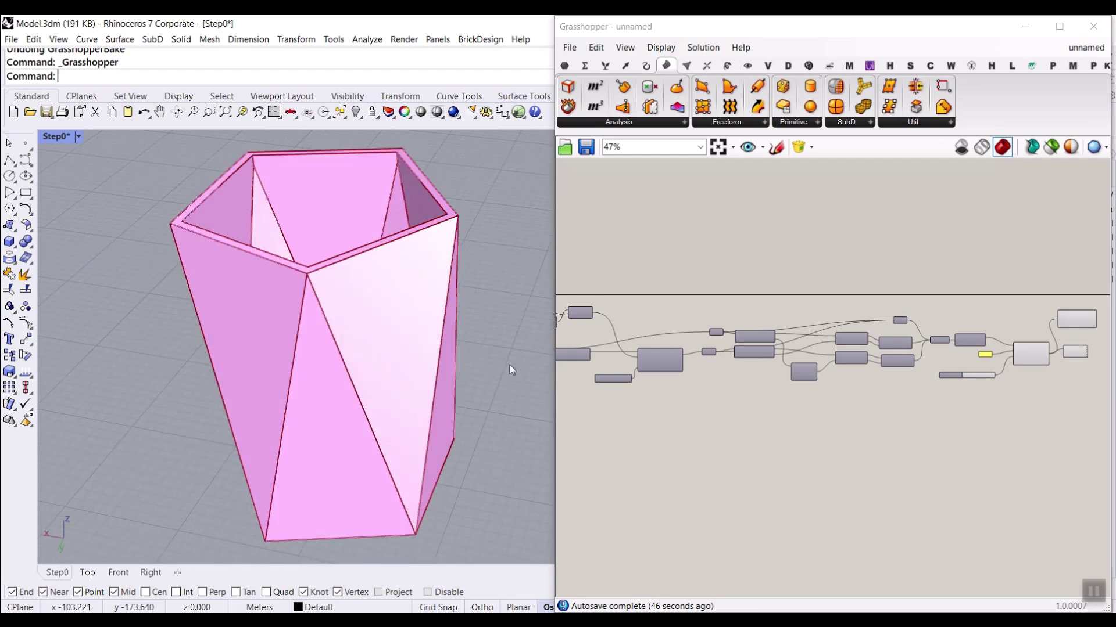